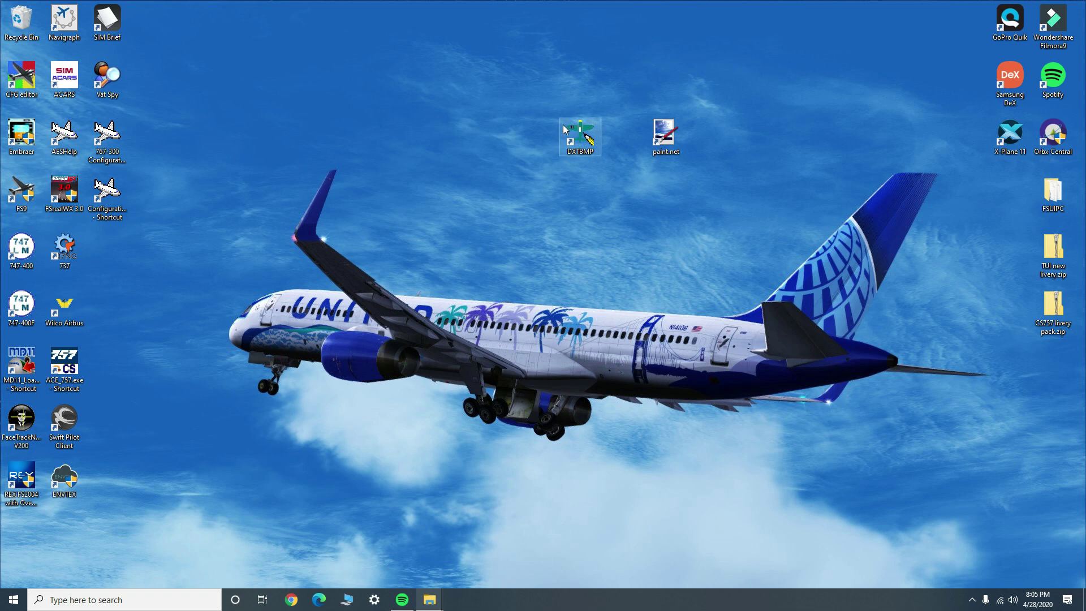
{"action": "left_click_drag", "start_coordinate": [523, 115], "coordinate": [605, 155]}
{"action": "left_click", "coordinate": [621, 174]}
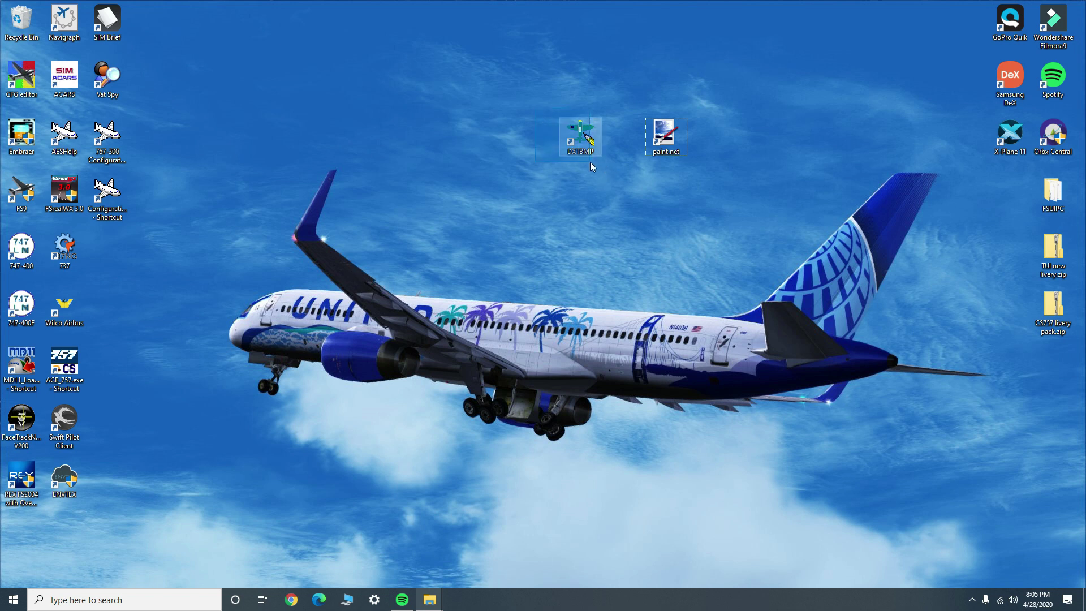
{"action": "left_click_drag", "start_coordinate": [635, 90], "coordinate": [704, 184]}
{"action": "left_click", "coordinate": [680, 184]}
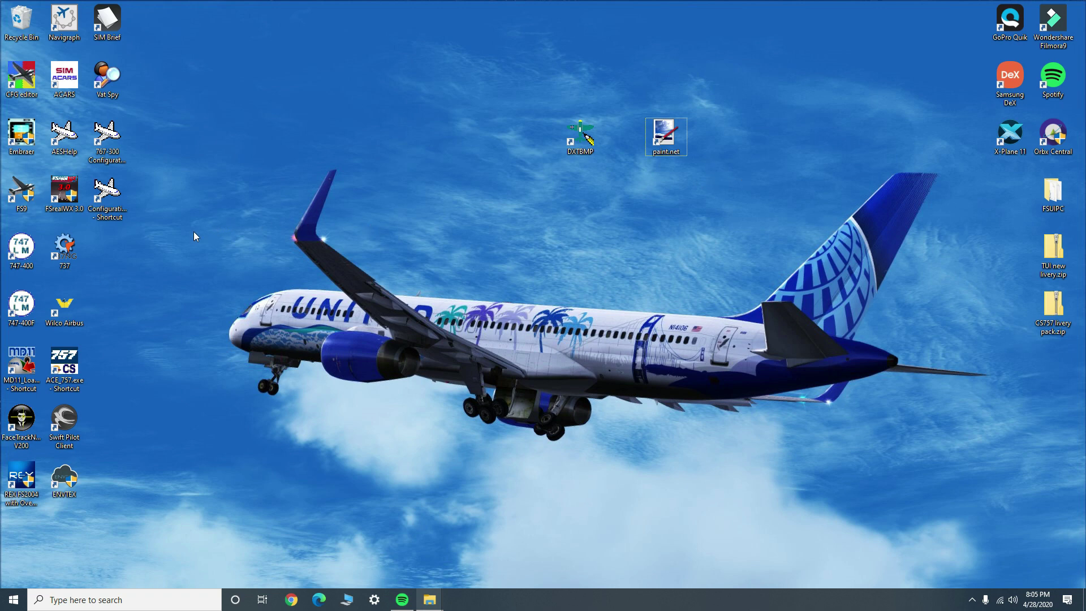
{"action": "left_click_drag", "start_coordinate": [230, 227], "coordinate": [900, 407]}
{"action": "left_click", "coordinate": [61, 373]}
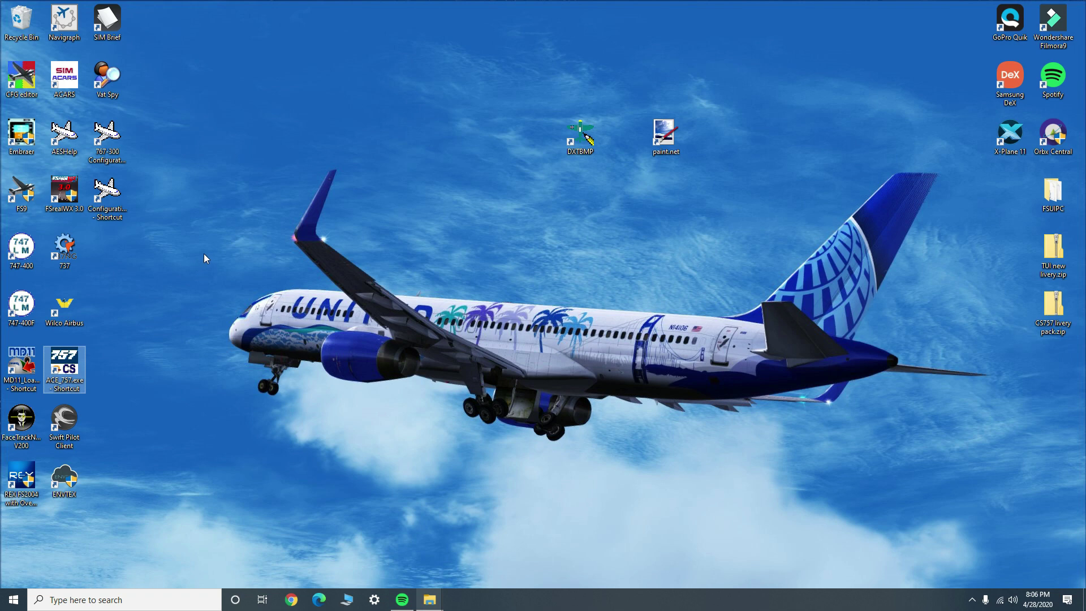
{"action": "left_click_drag", "start_coordinate": [205, 258], "coordinate": [860, 417]}
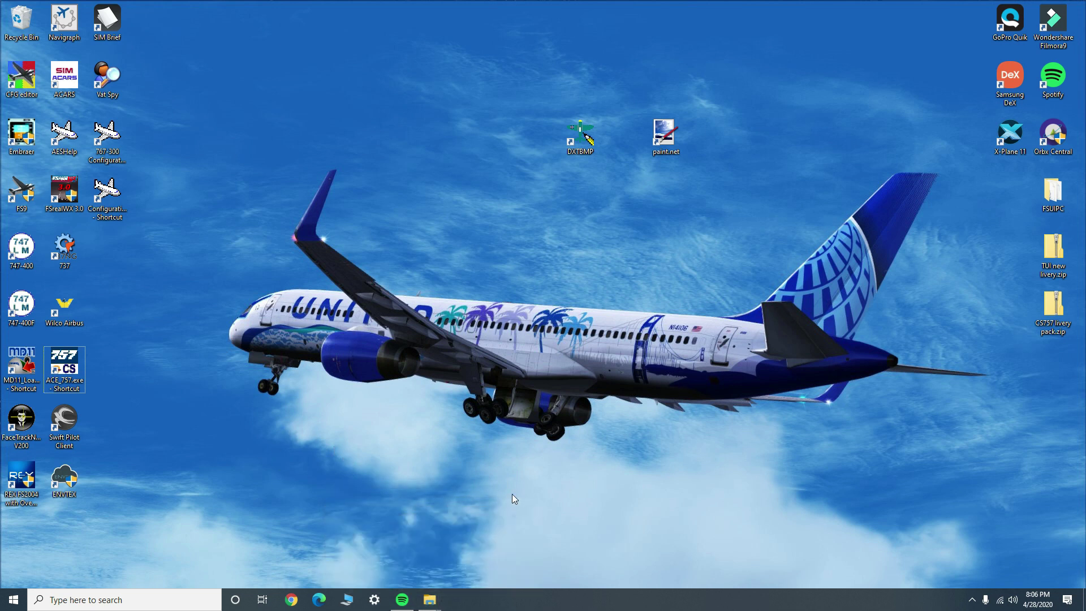
{"action": "mouse_move", "coordinate": [430, 600]}
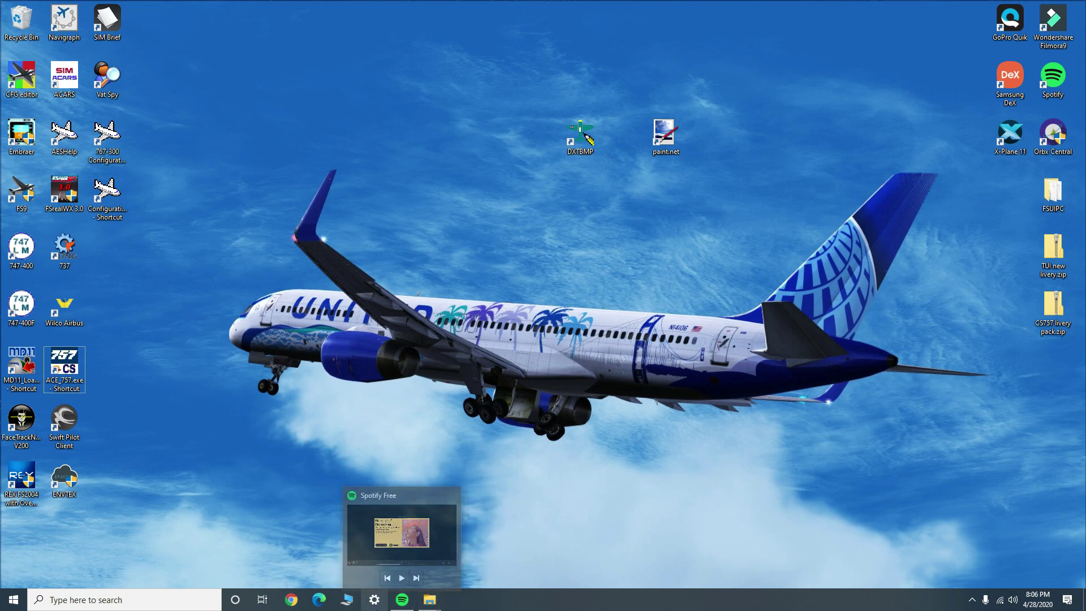
{"action": "mouse_move", "coordinate": [456, 494]}
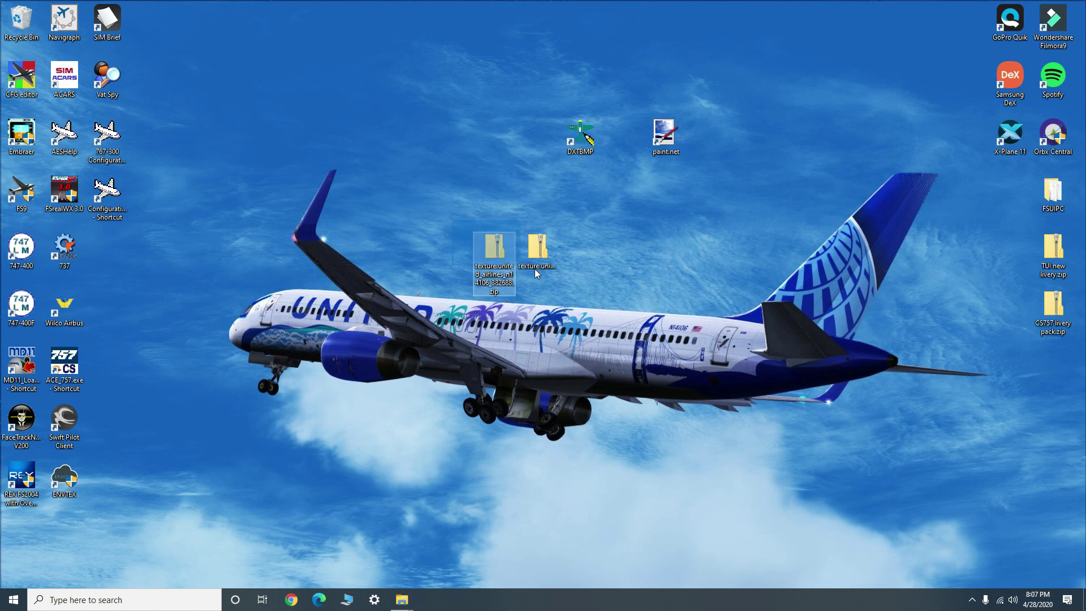
Separate the two texture archives on the desktop and extract texture.united_airlines_n14102.zip with 7-Zip
{"action": "left_click_drag", "start_coordinate": [530, 259], "coordinate": [596, 260]}
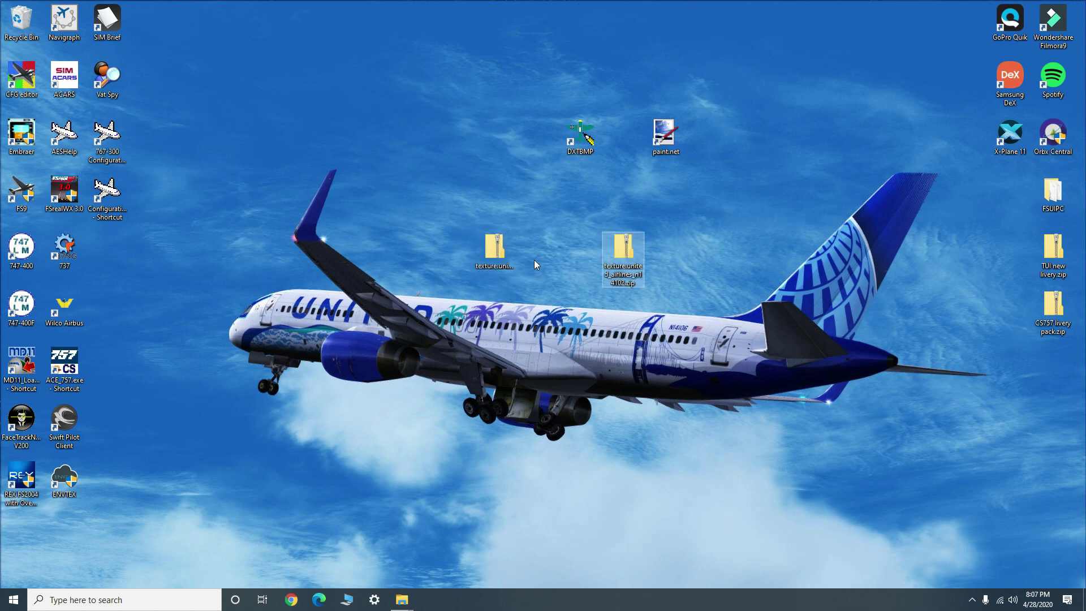
{"action": "left_click", "coordinate": [504, 261]}
{"action": "key", "text": "Right"}
{"action": "right_click", "coordinate": [625, 261]}
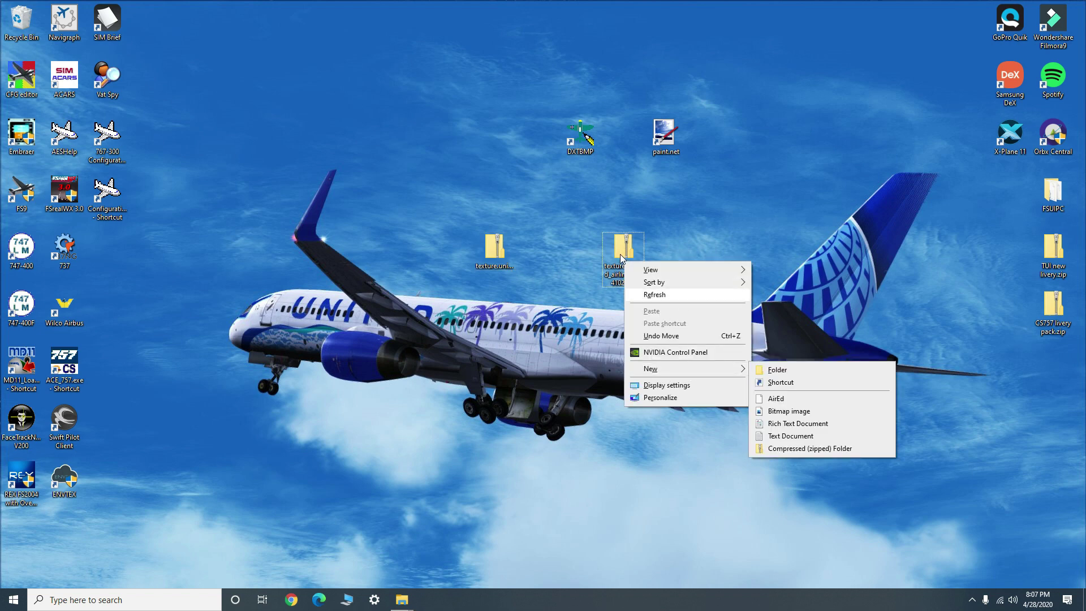
{"action": "left_click", "coordinate": [622, 256]}
{"action": "right_click", "coordinate": [622, 256]}
{"action": "mouse_move", "coordinate": [684, 293]}
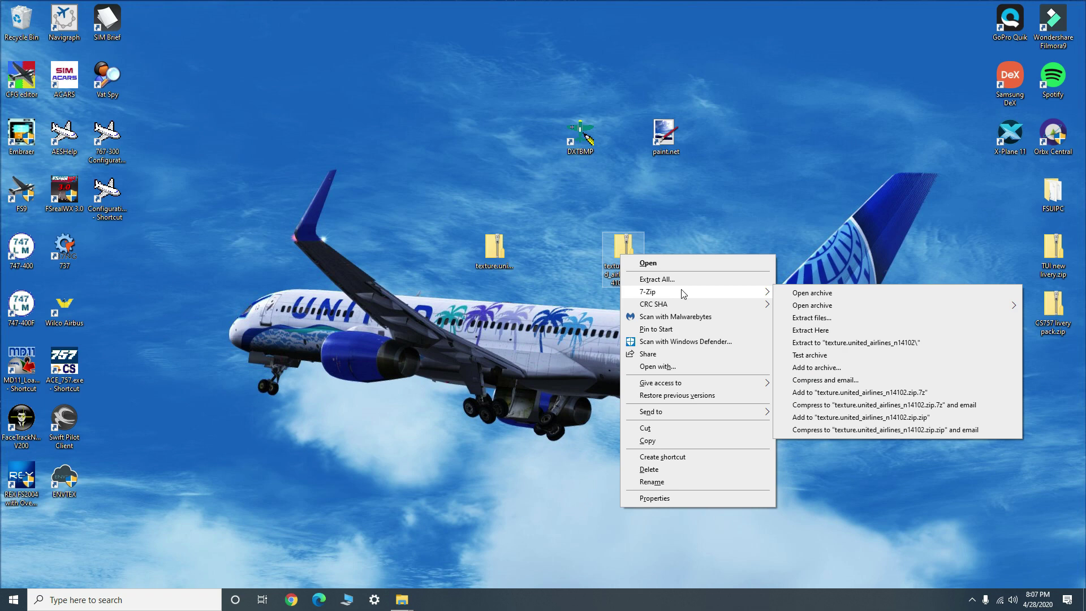
{"action": "left_click", "coordinate": [810, 318]}
{"action": "key", "text": "Return"}
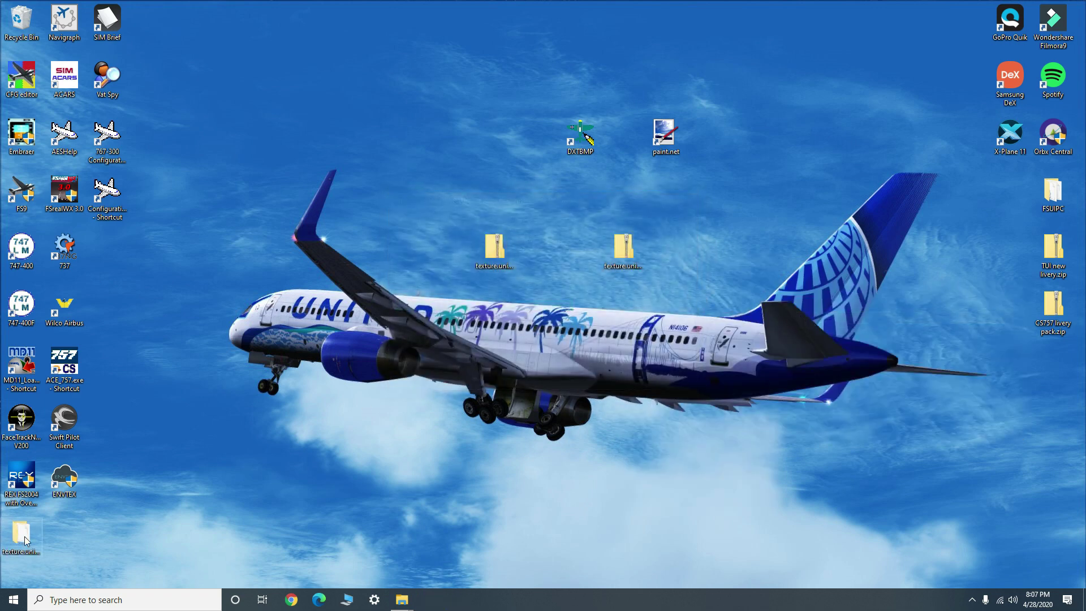
Move the extracted texture folder above the archives and delete both United Airlines zip files from the desktop
{"action": "left_click_drag", "start_coordinate": [26, 540], "coordinate": [498, 198]}
{"action": "left_click", "coordinate": [495, 249]}
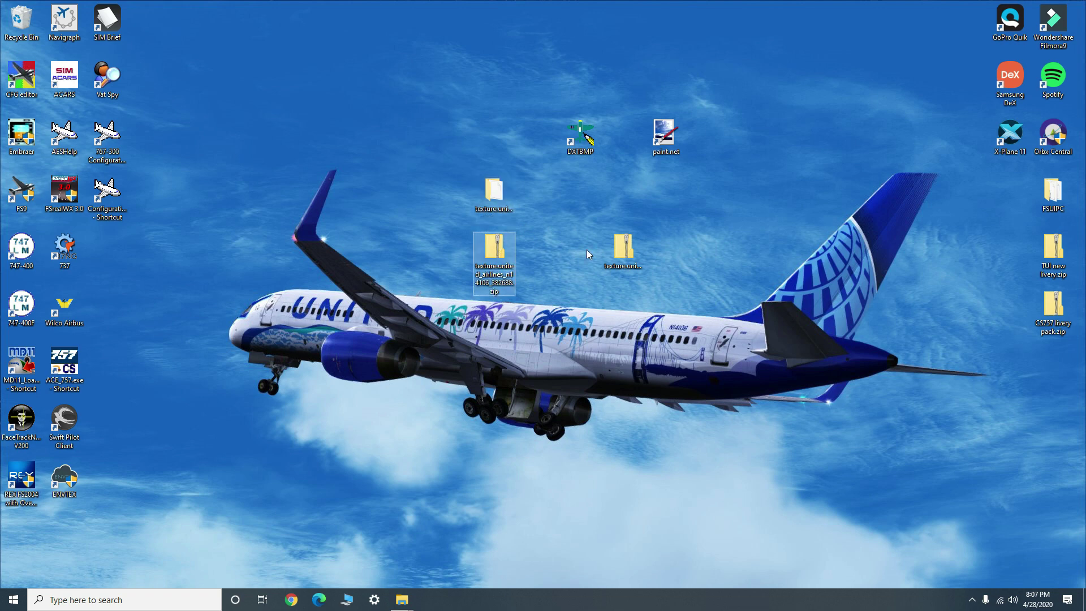
{"action": "left_click", "coordinate": [618, 253], "text": "ctrl"}
{"action": "key", "text": "Delete"}
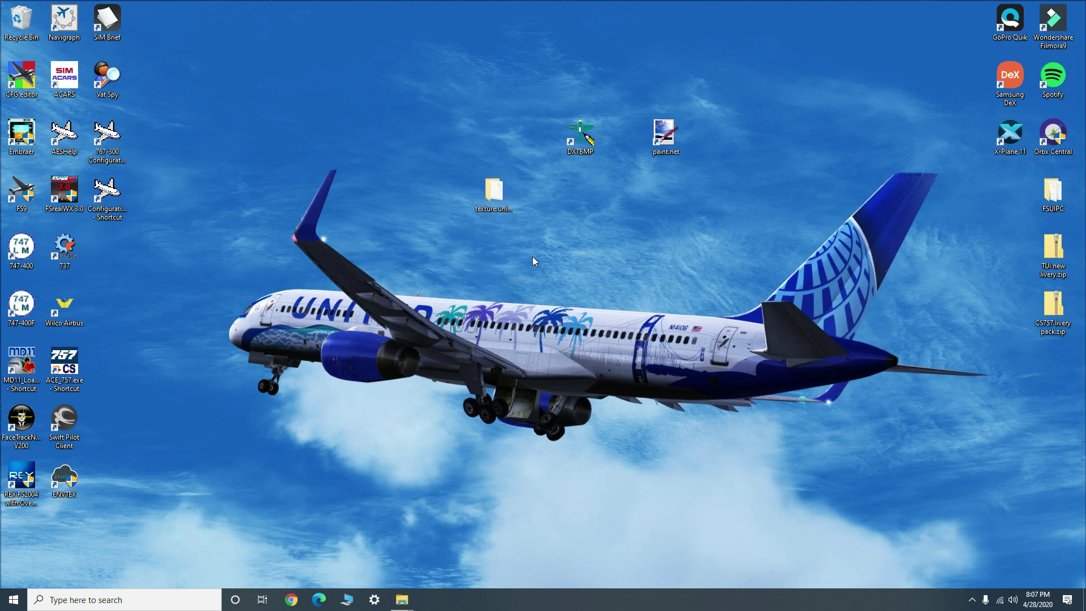
Open the Texture.UNITED_AIRLINES_N14102 subfolder inside the extracted folder and select all its files
{"action": "double_click", "coordinate": [488, 189]}
{"action": "double_click", "coordinate": [546, 169]}
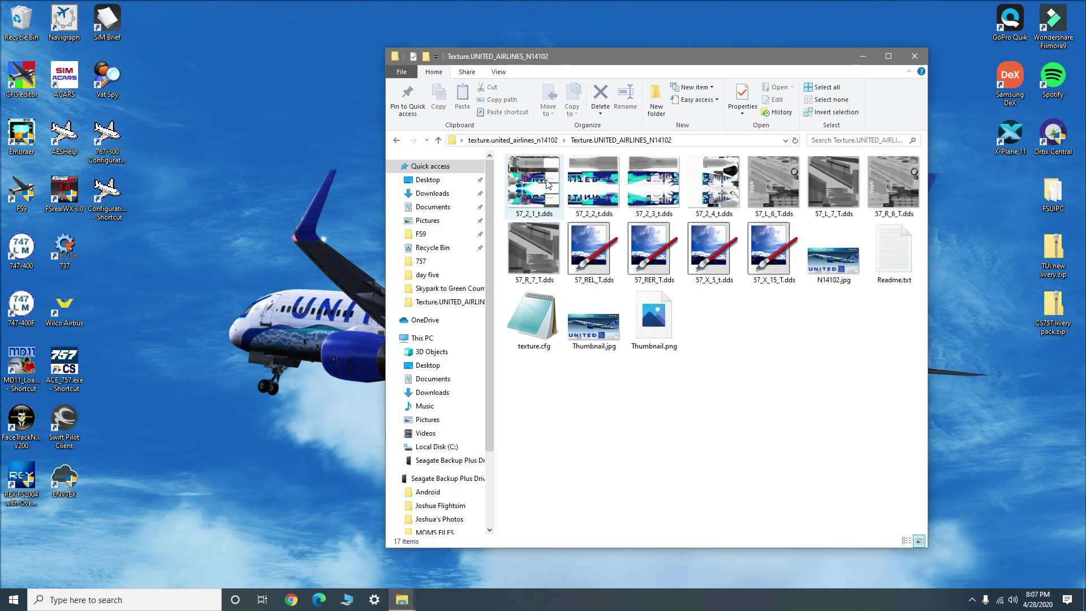
{"action": "left_click_drag", "start_coordinate": [563, 406], "coordinate": [868, 198]}
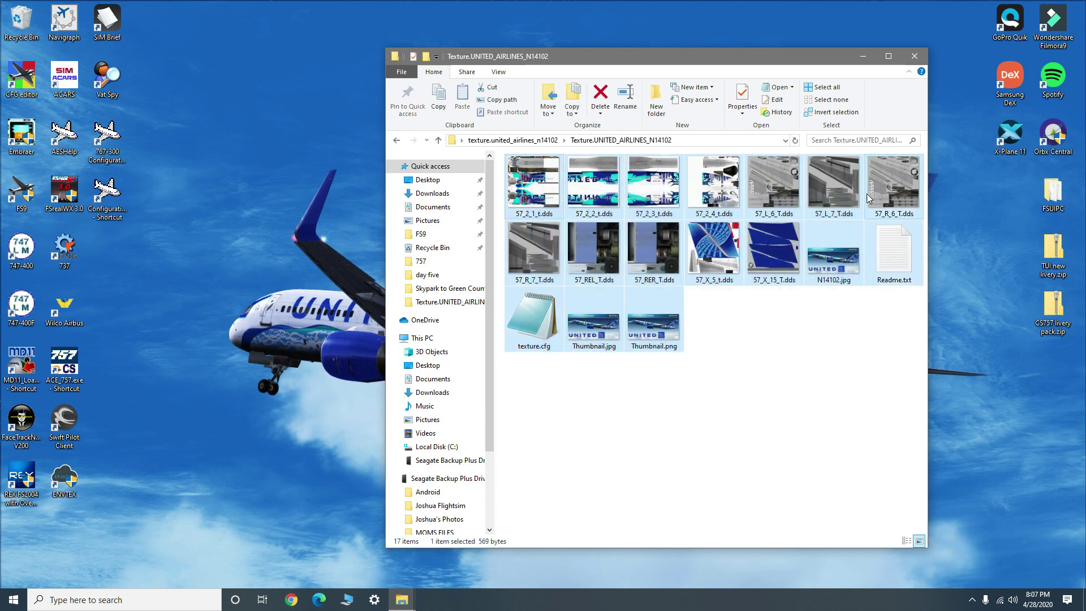
Open 57_2_1_t.dds in paint.net, examine the fuselage artwork up close, and close the image
{"action": "double_click", "coordinate": [538, 181]}
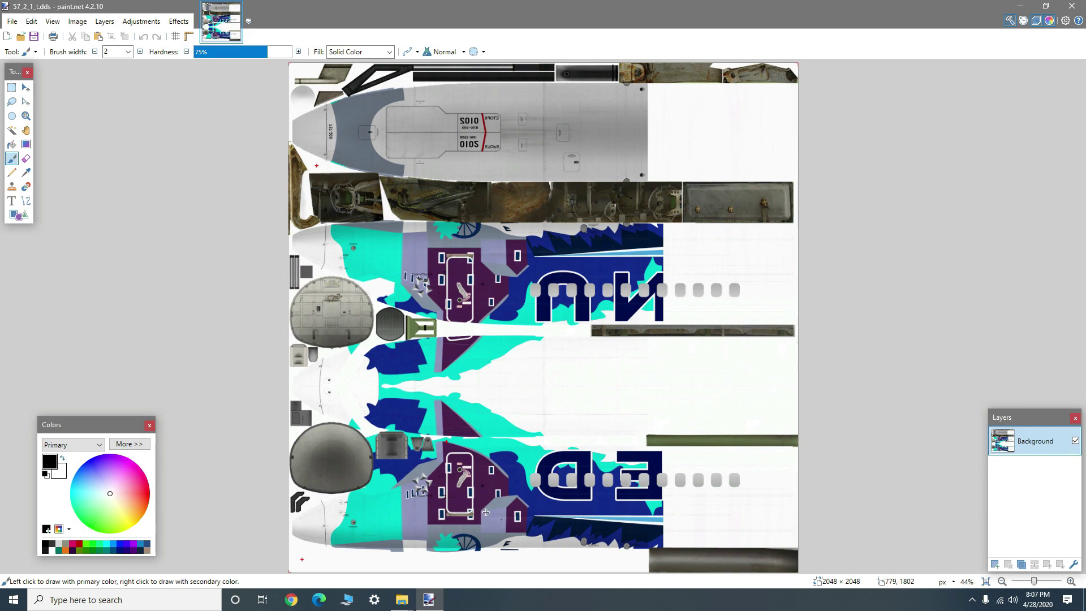
{"action": "scroll", "coordinate": [594, 518], "scroll_direction": "up", "scroll_amount": 10}
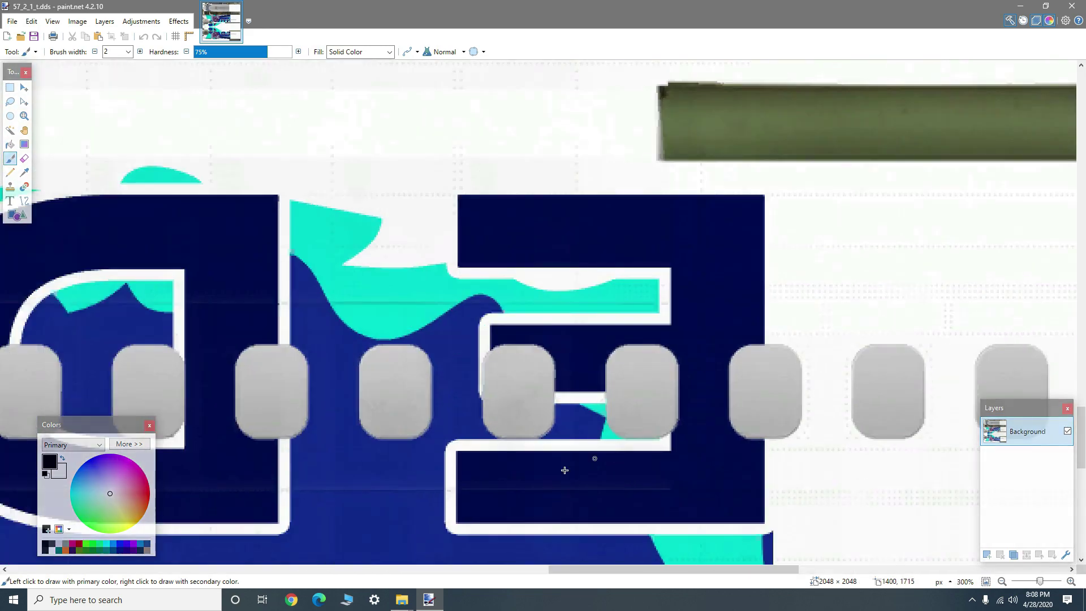
{"action": "scroll", "coordinate": [401, 368], "scroll_direction": "down", "scroll_amount": 10}
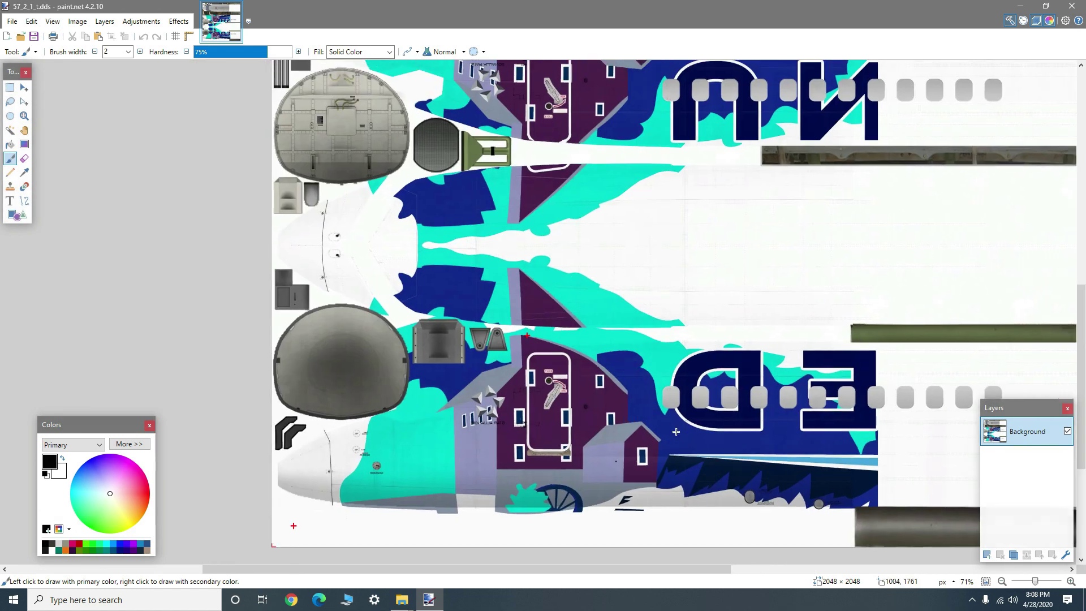
{"action": "left_click", "coordinate": [1072, 6]}
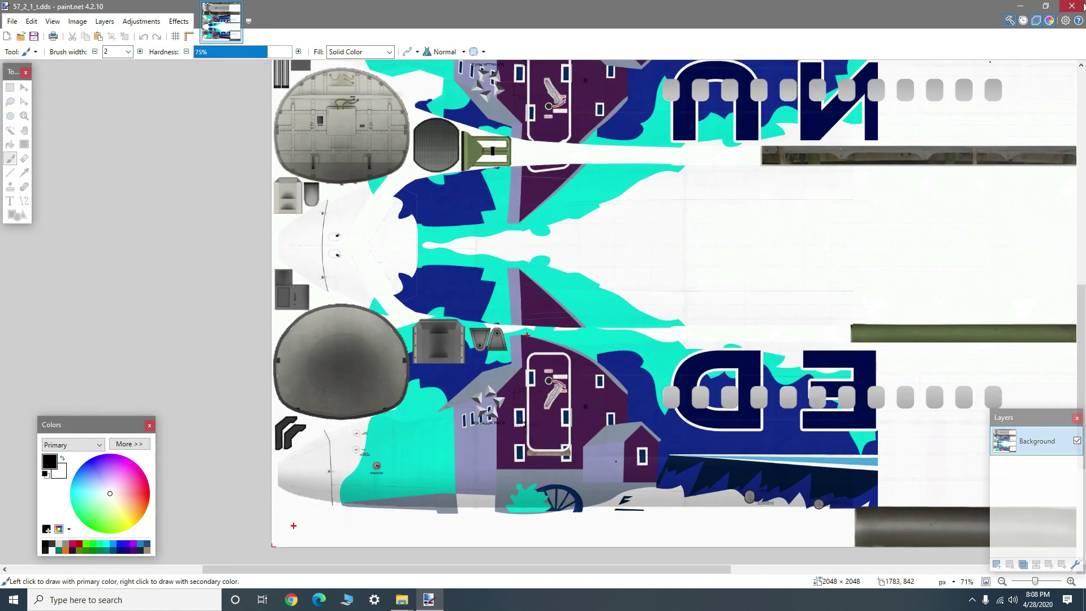
{"action": "left_click", "coordinate": [697, 415]}
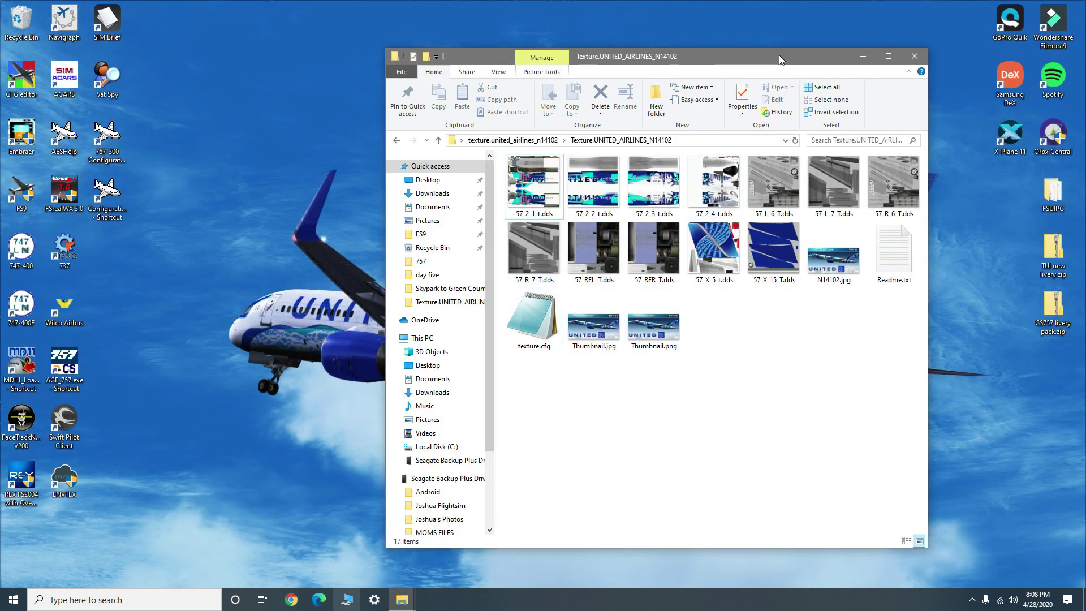
Place the extracted textures window beside the Flight Simulator 2004 aircraft window and go up to the 757-200_Captain folder there
{"action": "left_click_drag", "start_coordinate": [779, 55], "coordinate": [251, 72]}
{"action": "mouse_move", "coordinate": [402, 600]}
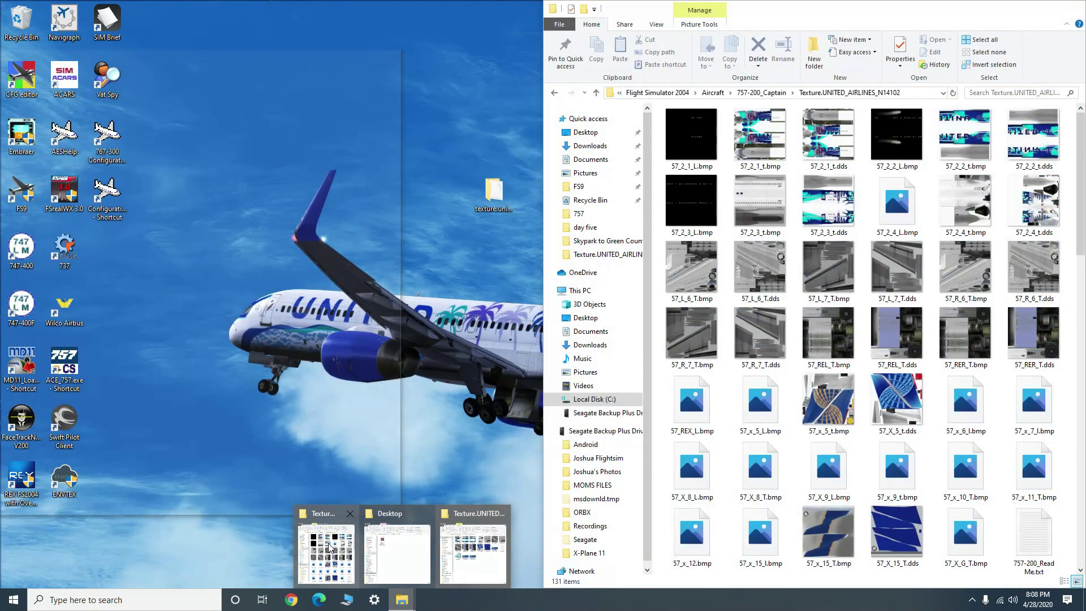
{"action": "left_click", "coordinate": [329, 547]}
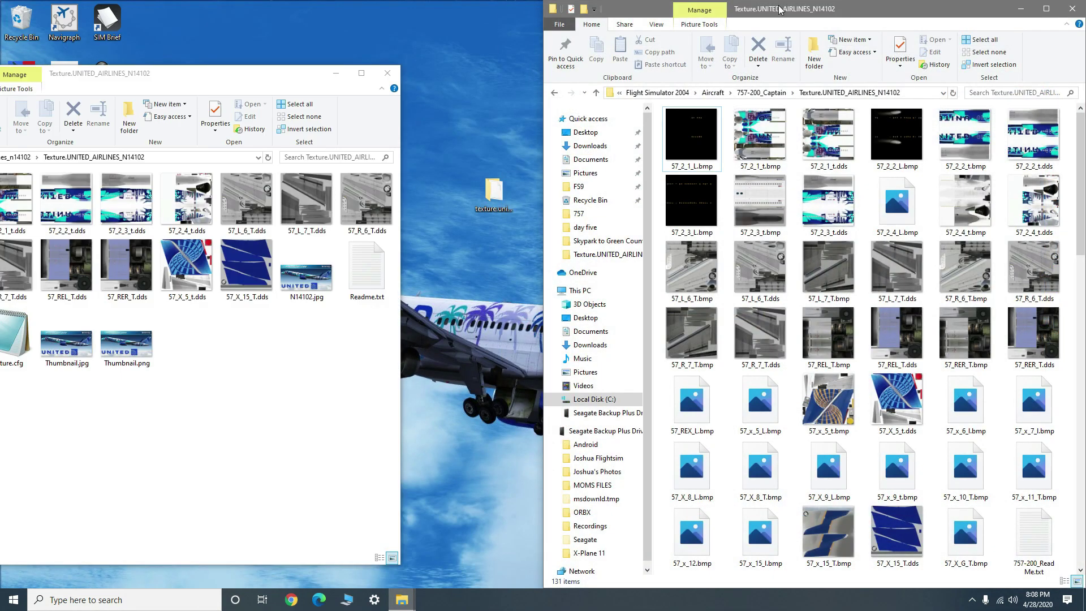
{"action": "left_click", "coordinate": [762, 92]}
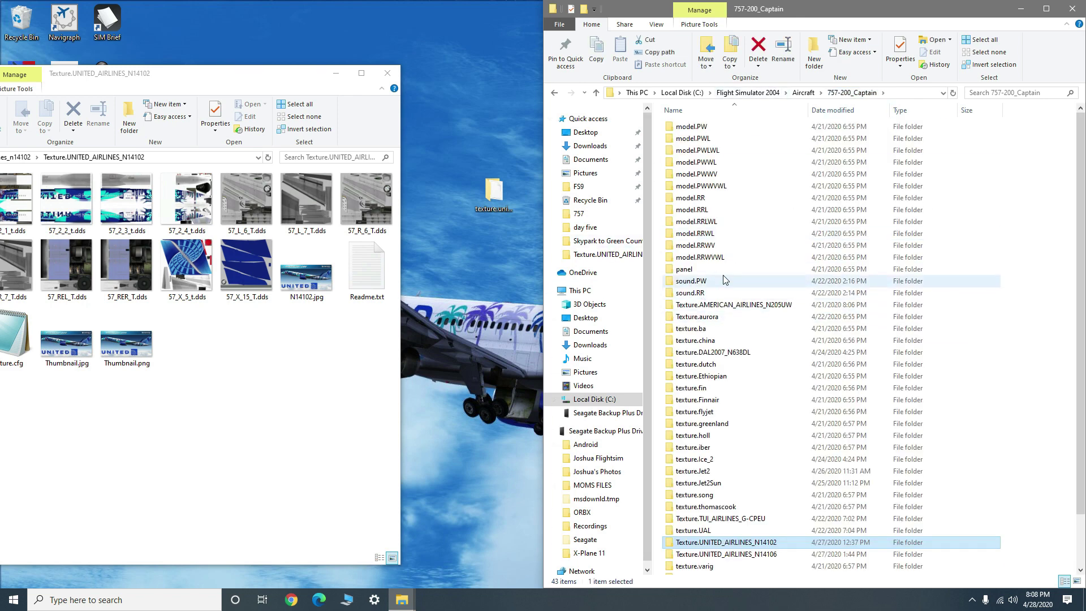
{"action": "scroll", "coordinate": [707, 492], "scroll_direction": "down", "scroll_amount": 2}
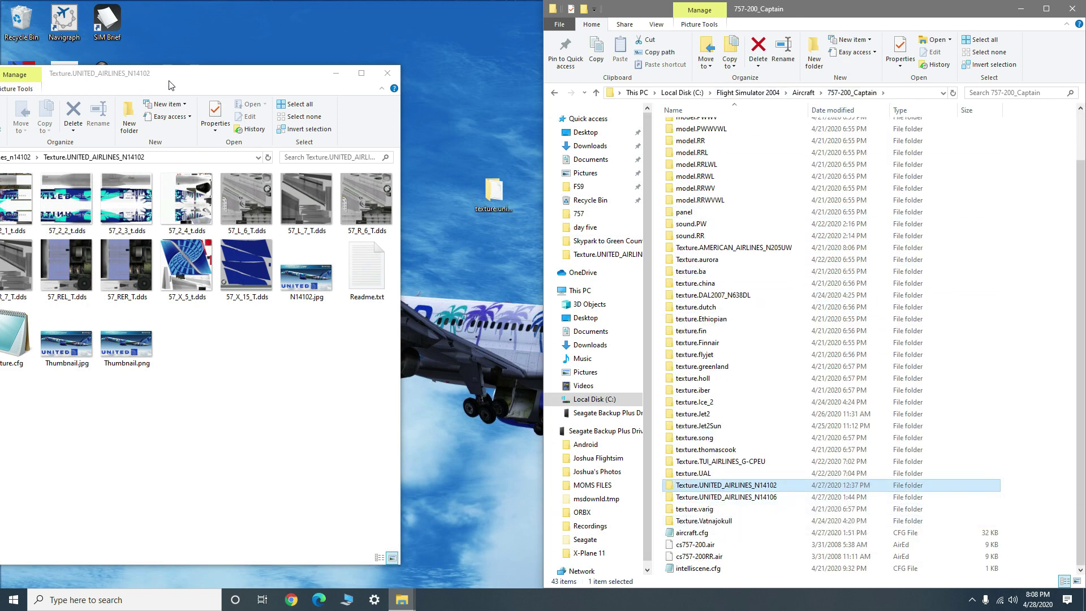
{"action": "left_click_drag", "start_coordinate": [170, 85], "coordinate": [220, 88]}
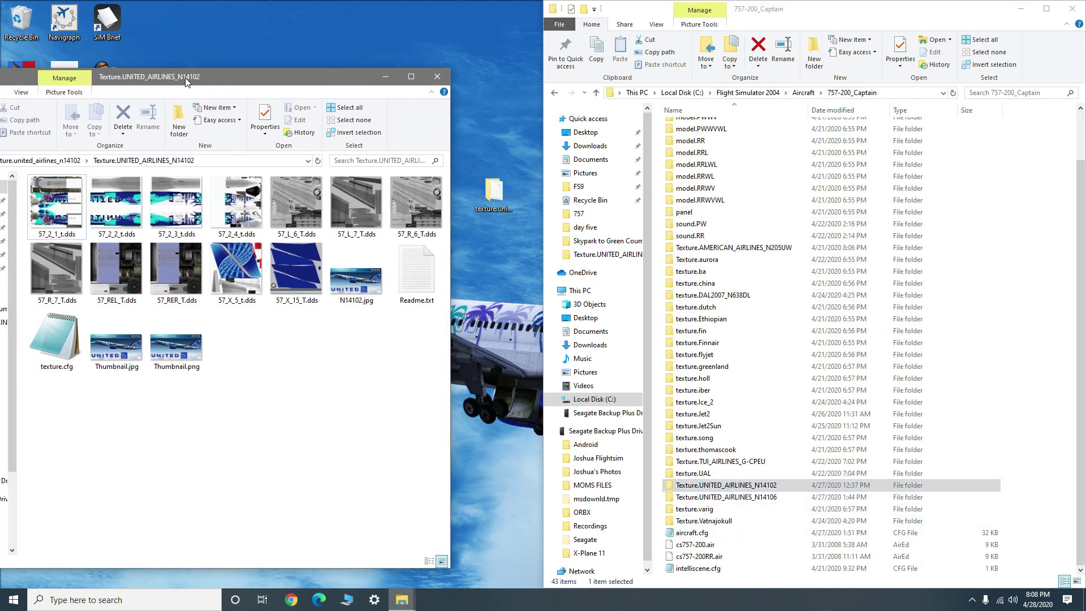
Examine the texture files in the texture.UAL and Texture.UNITED_AIRLINES_N14102 folders of the 757-200_Captain aircraft
{"action": "double_click", "coordinate": [702, 474]}
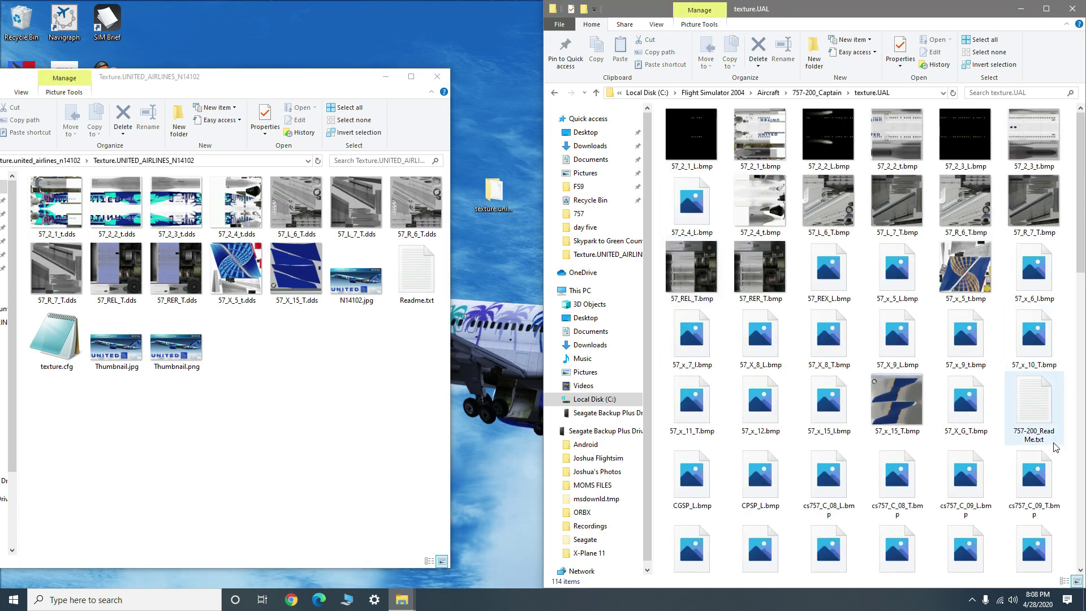
{"action": "scroll", "coordinate": [976, 537], "scroll_direction": "down", "scroll_amount": 10}
{"action": "scroll", "coordinate": [962, 382], "scroll_direction": "up", "scroll_amount": 10}
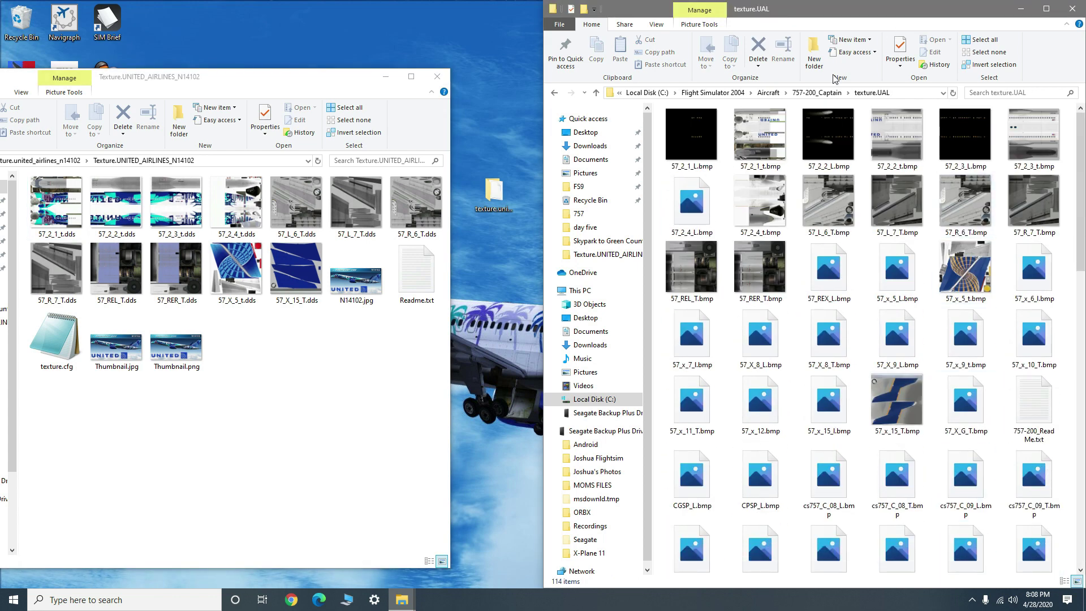
{"action": "left_click", "coordinate": [817, 92]}
{"action": "double_click", "coordinate": [730, 541]}
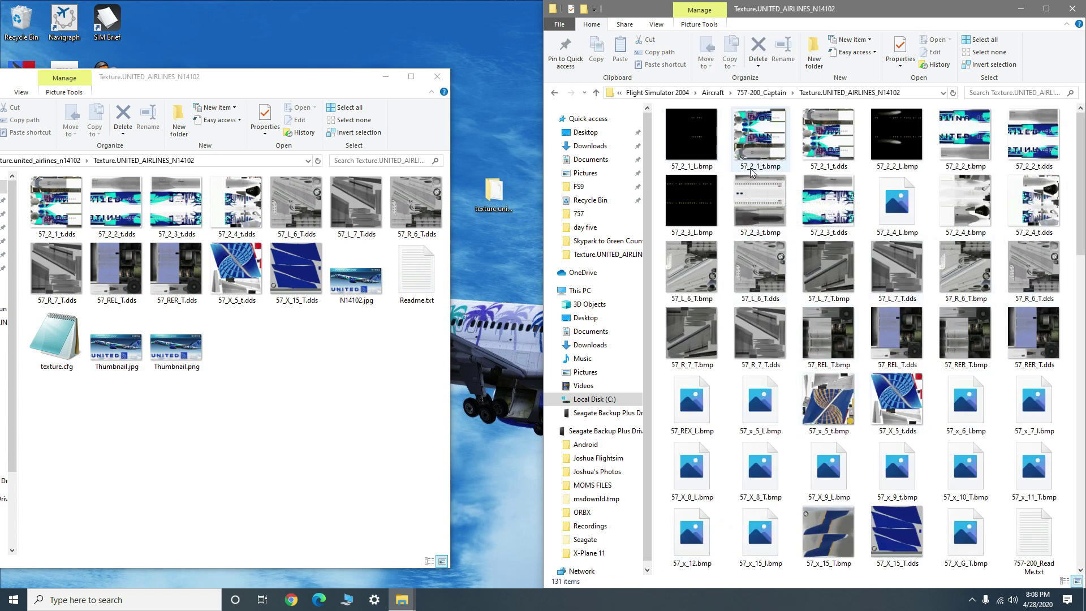
Open the aircraft's Texture.UNITED_AIRLINES_N14106 folder and close the extracted N14102 textures window
{"action": "left_click", "coordinate": [762, 92]}
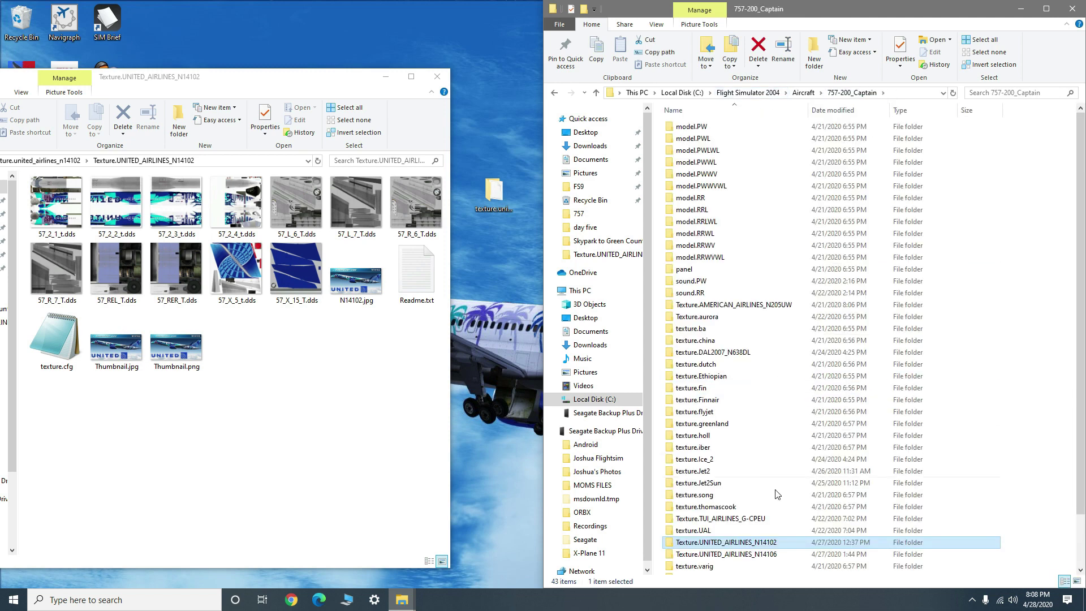
{"action": "double_click", "coordinate": [774, 550]}
{"action": "left_click", "coordinate": [437, 76]}
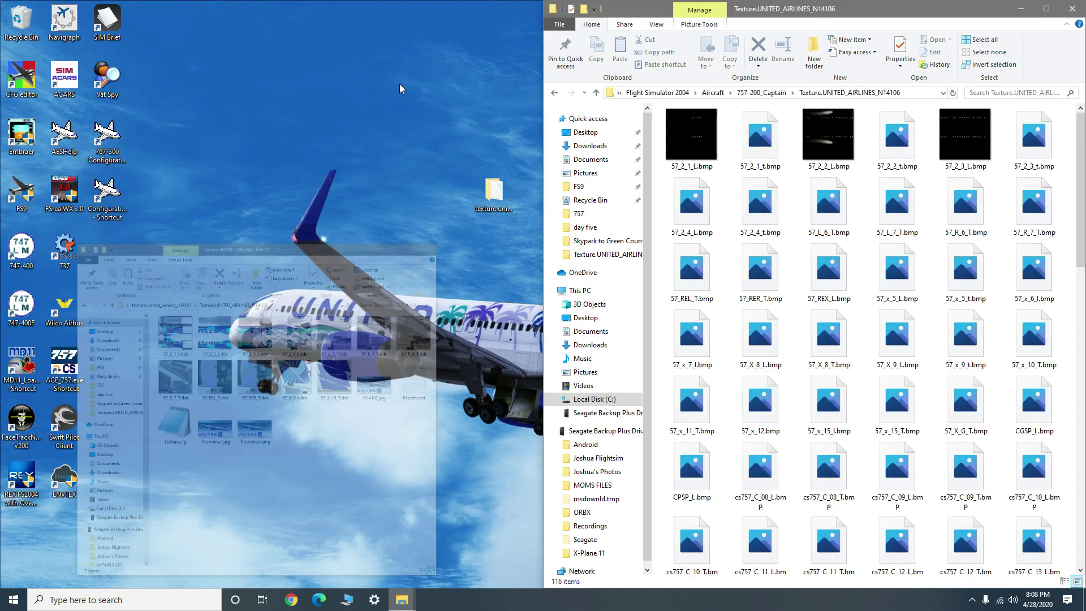
{"action": "left_click", "coordinate": [770, 151]}
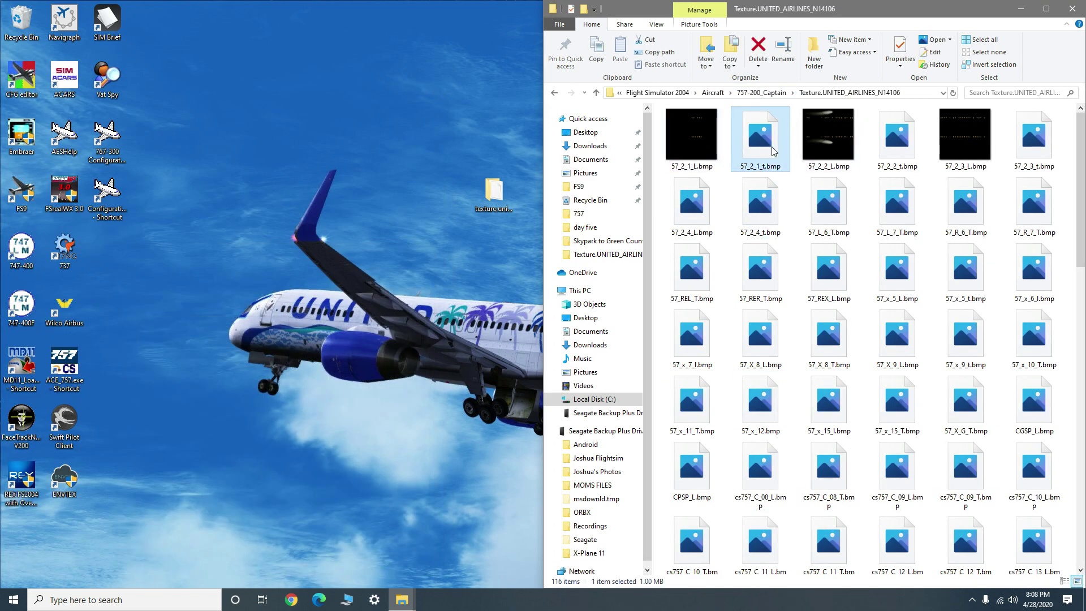
Move the folder window clear of the DXTBMP shortcut, start DXTBmp, and load 57_2_1_t.bmp from the N14106 folder
{"action": "left_click", "coordinate": [494, 192]}
{"action": "left_click_drag", "start_coordinate": [861, 9], "coordinate": [1083, 50]}
{"action": "left_click", "coordinate": [829, 203]}
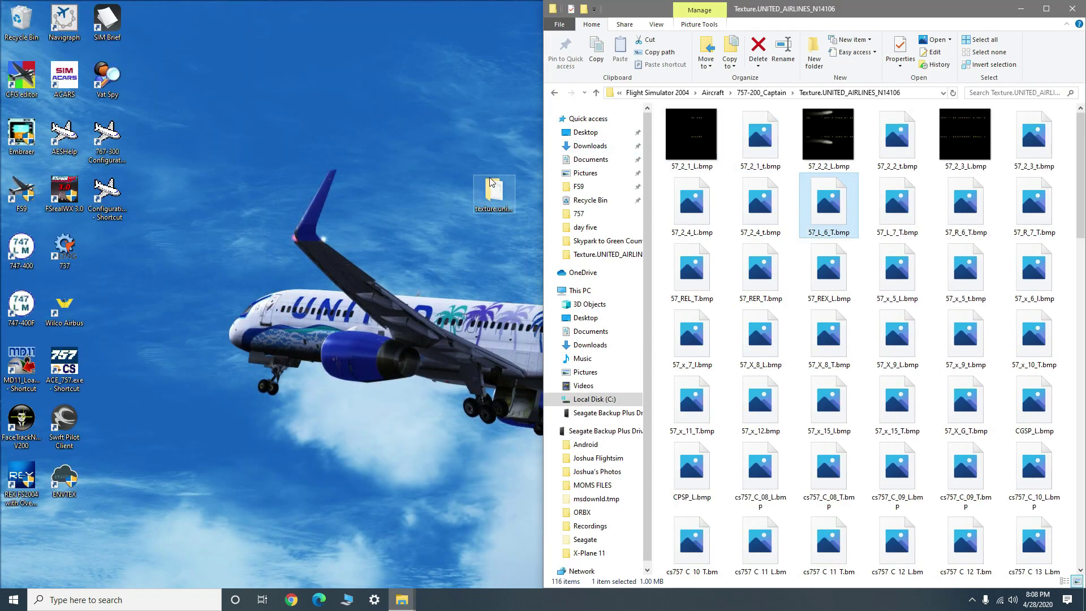
{"action": "left_click_drag", "start_coordinate": [894, 10], "coordinate": [970, 54]}
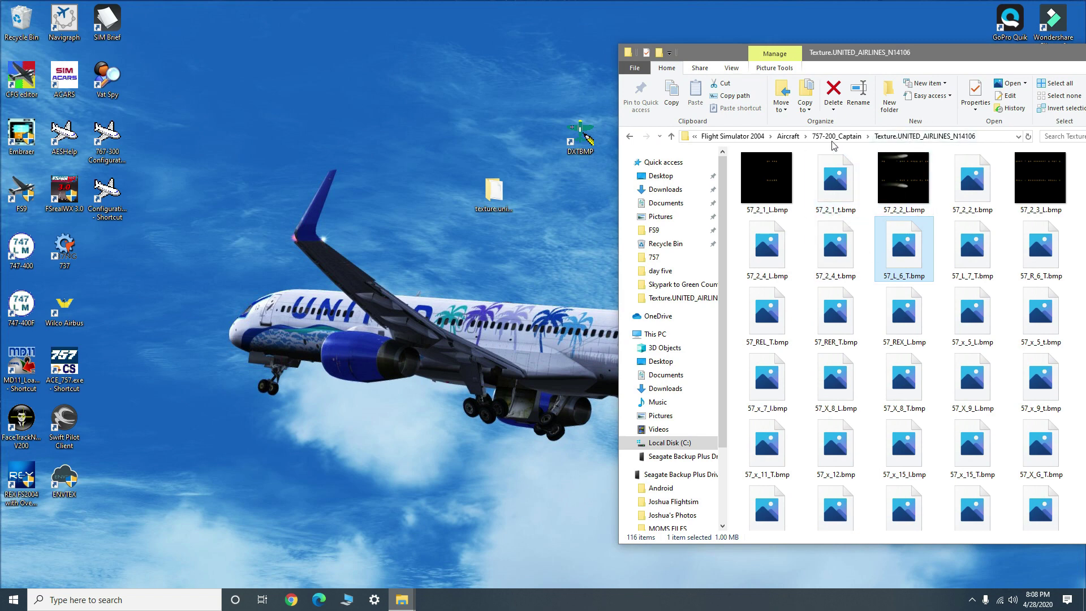
{"action": "double_click", "coordinate": [580, 135]}
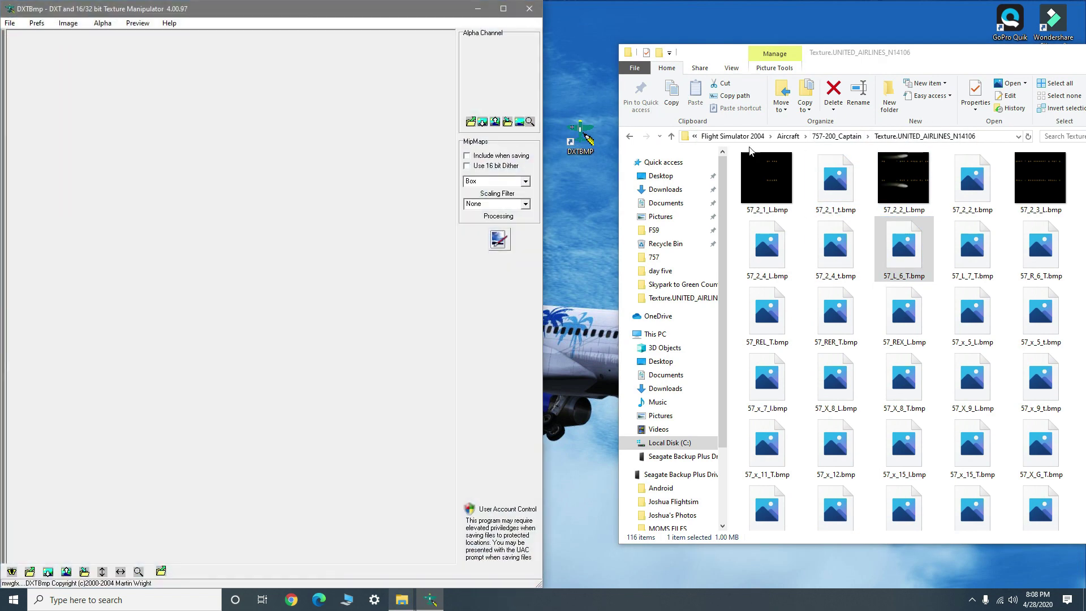
{"action": "left_click_drag", "start_coordinate": [837, 182], "coordinate": [270, 223]}
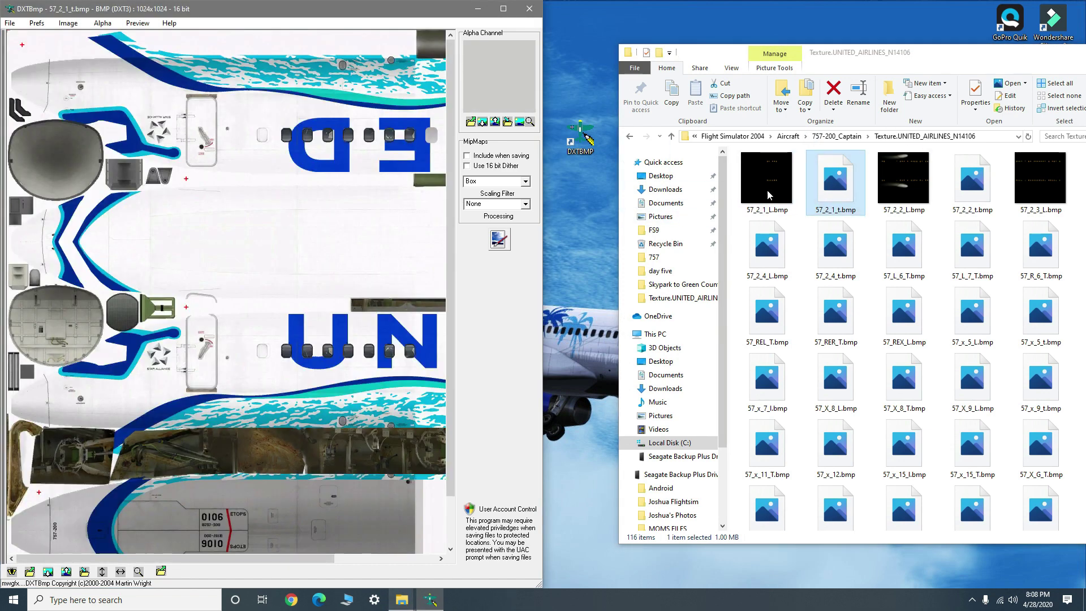
Save 57_2_1_t.bmp in the Extended 32 bit 888-8 format, replacing the existing file in the N14106 folder
{"action": "left_click", "coordinate": [11, 23]}
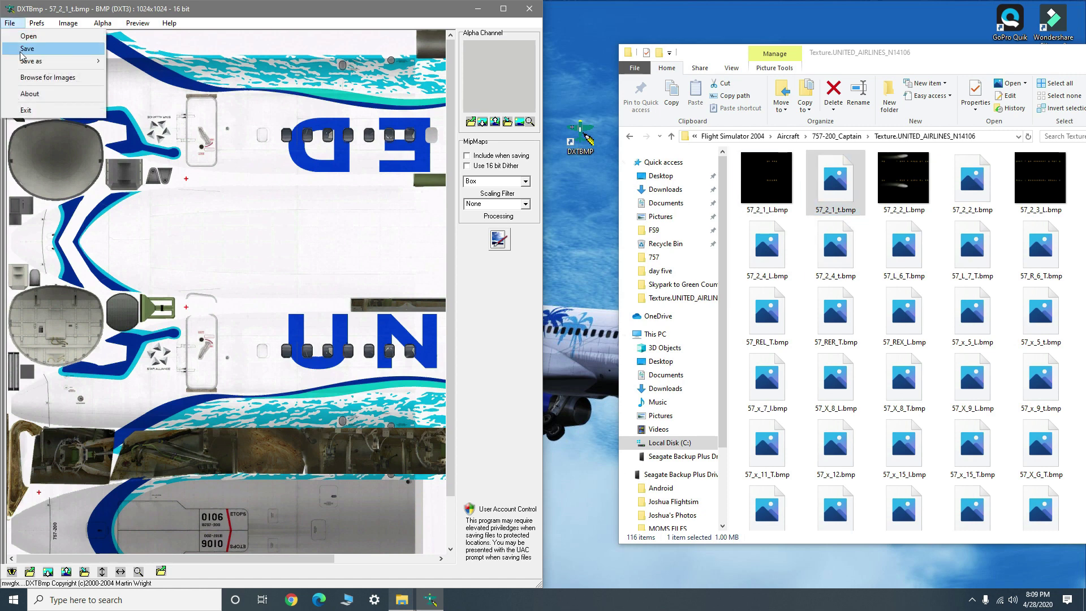
{"action": "left_click", "coordinate": [22, 59]}
{"action": "left_click", "coordinate": [509, 292]}
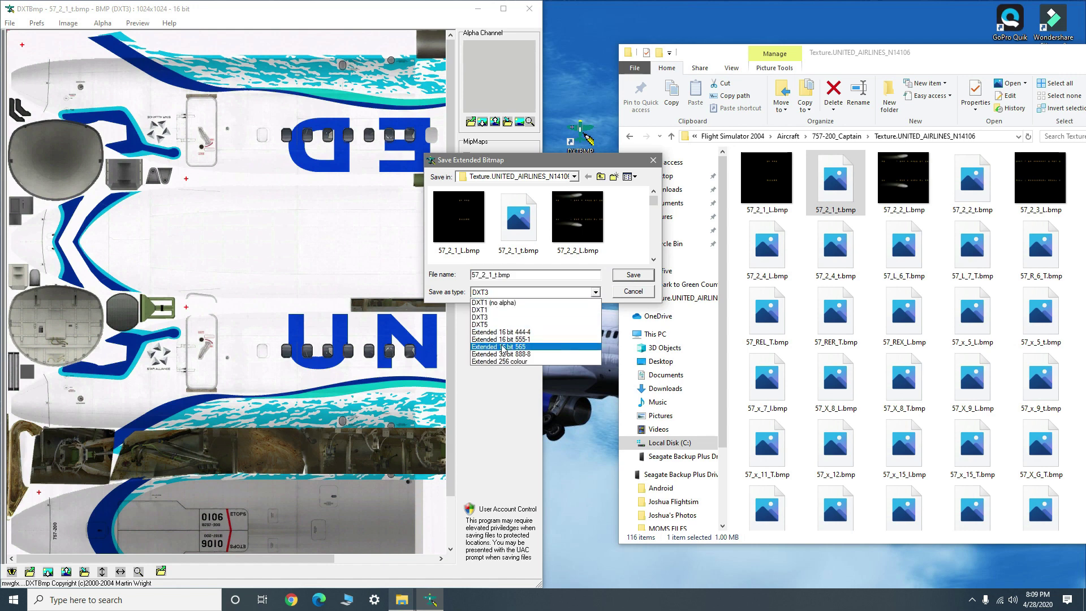
{"action": "left_click", "coordinate": [507, 352]}
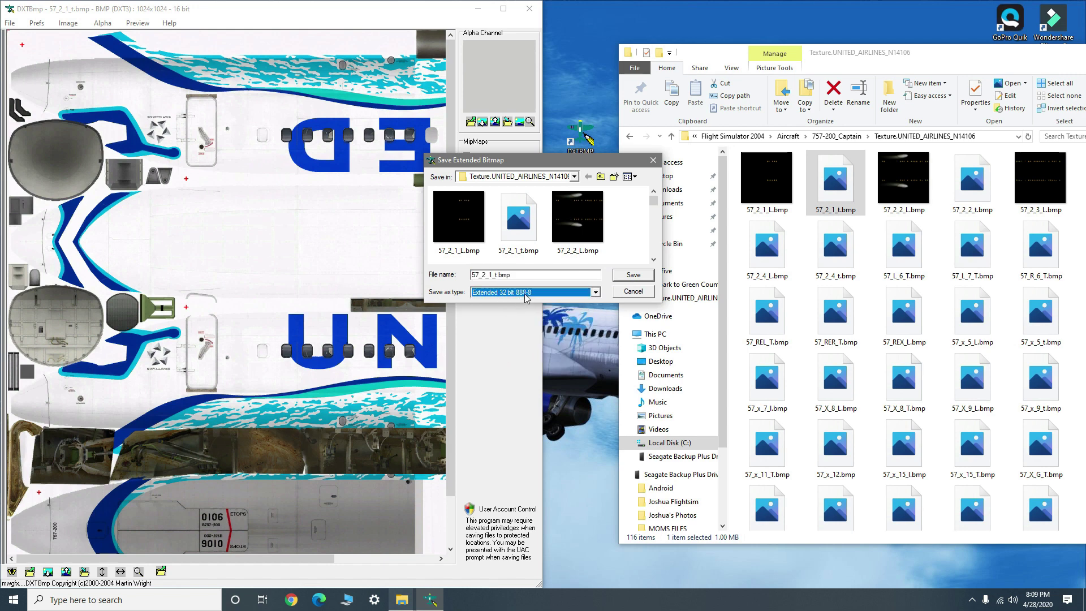
{"action": "left_click", "coordinate": [634, 275]}
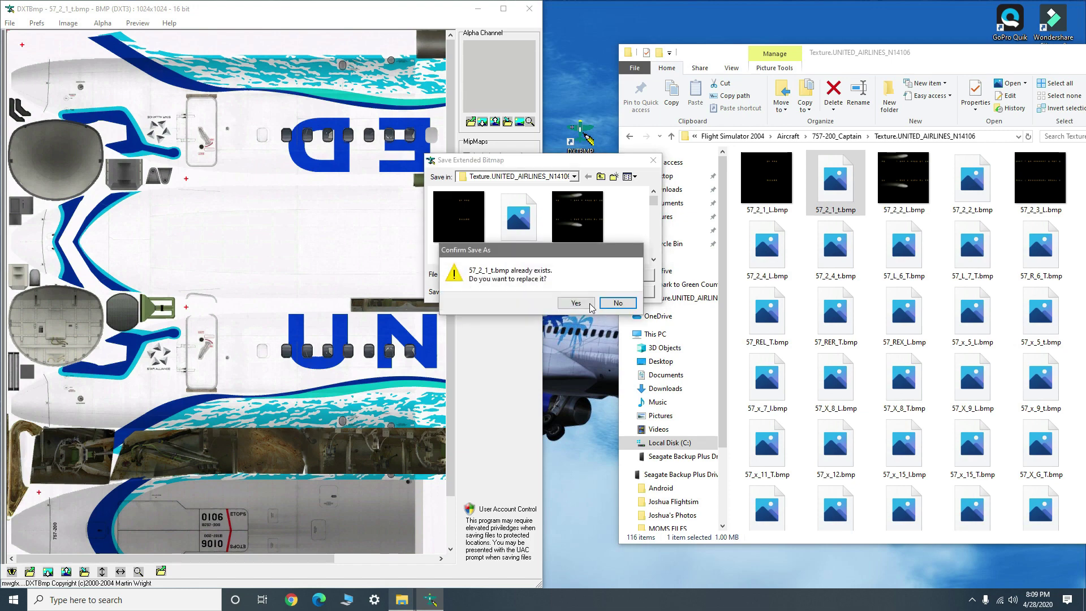
{"action": "left_click", "coordinate": [576, 304]}
Preview 57_2_1_t.bmp and 57_2_2_t.bmp from the N14106 folder in the photo viewer, closing the viewer after each
{"action": "left_click", "coordinate": [837, 181]}
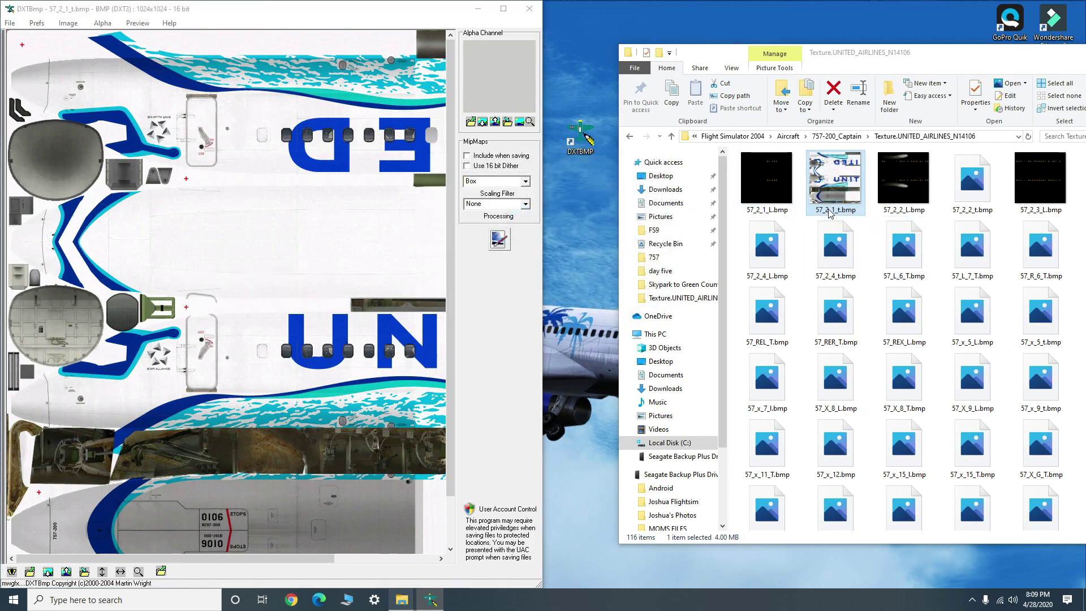
{"action": "double_click", "coordinate": [837, 181]}
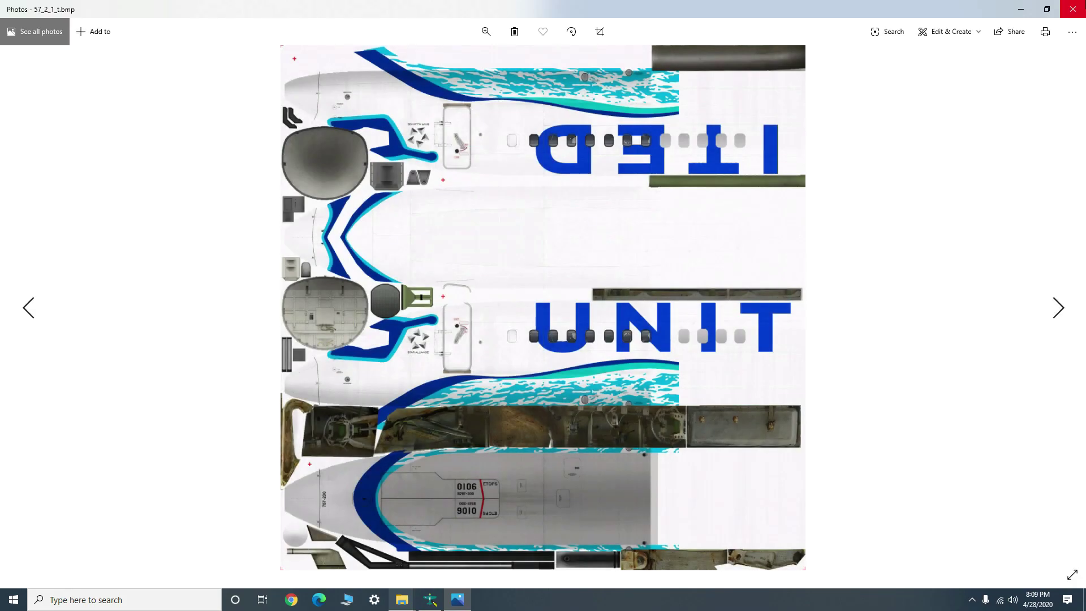
{"action": "left_click", "coordinate": [1083, 7]}
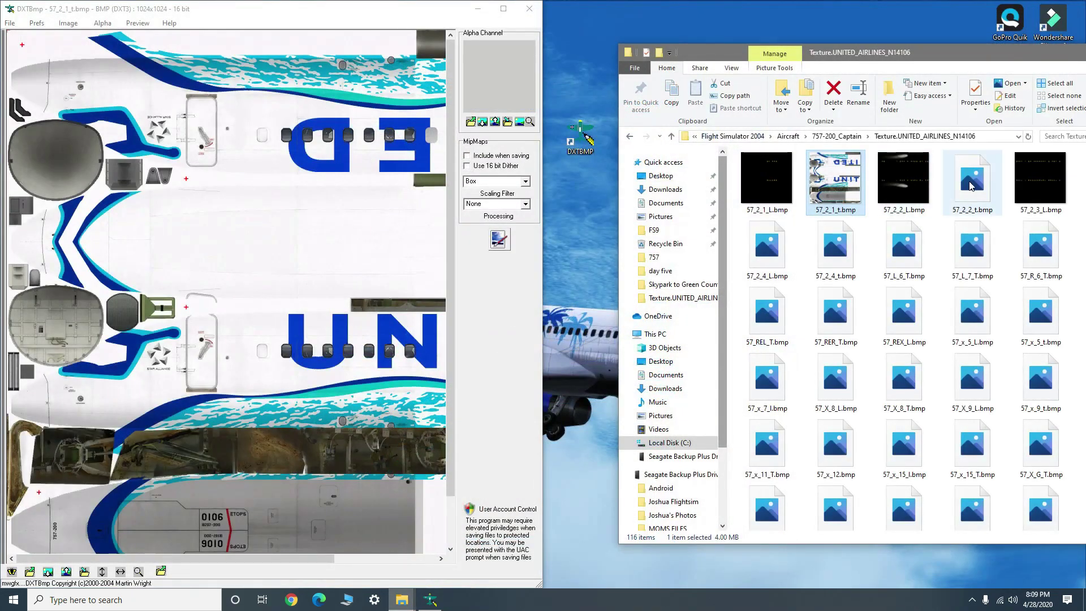
{"action": "left_click", "coordinate": [972, 183]}
{"action": "key", "text": "Return"}
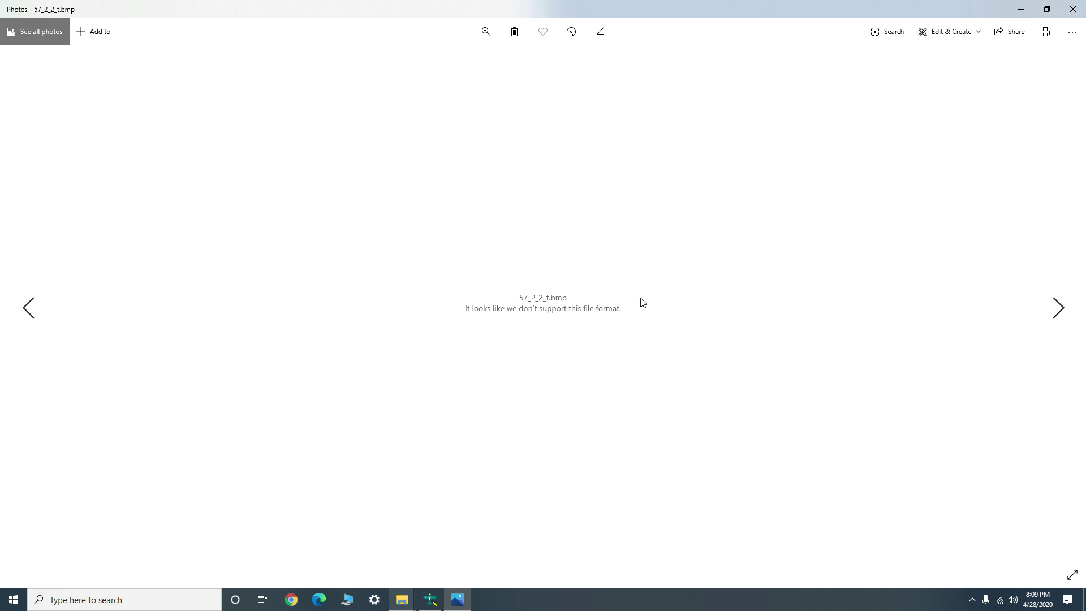
{"action": "left_click", "coordinate": [1066, 16]}
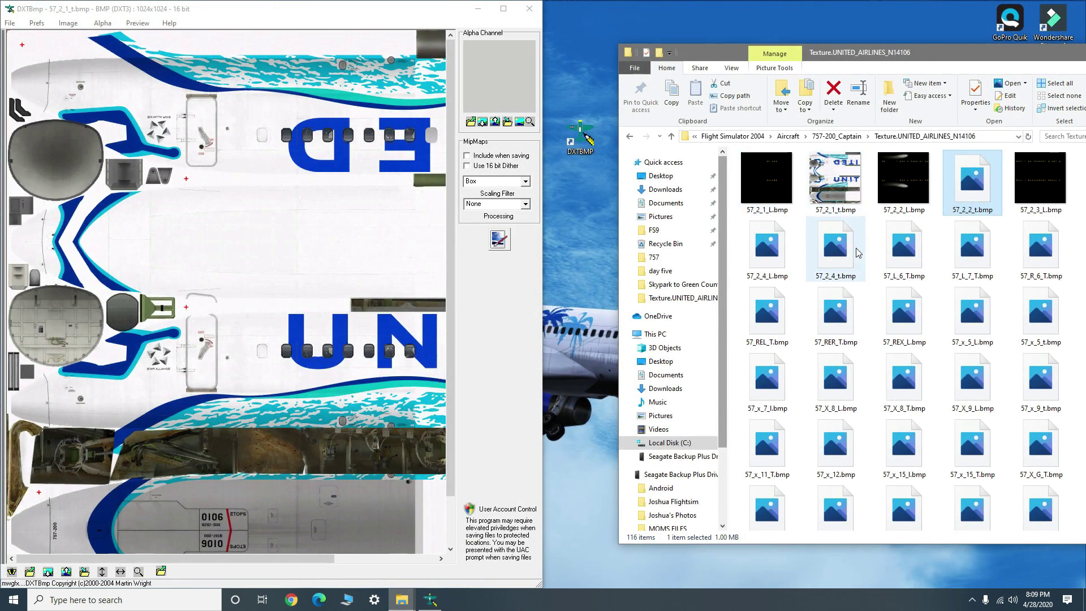
Save 57_2_1_t.bmp in the DXT3 format, overwriting the existing file in the N14106 folder
{"action": "left_click", "coordinate": [844, 182]}
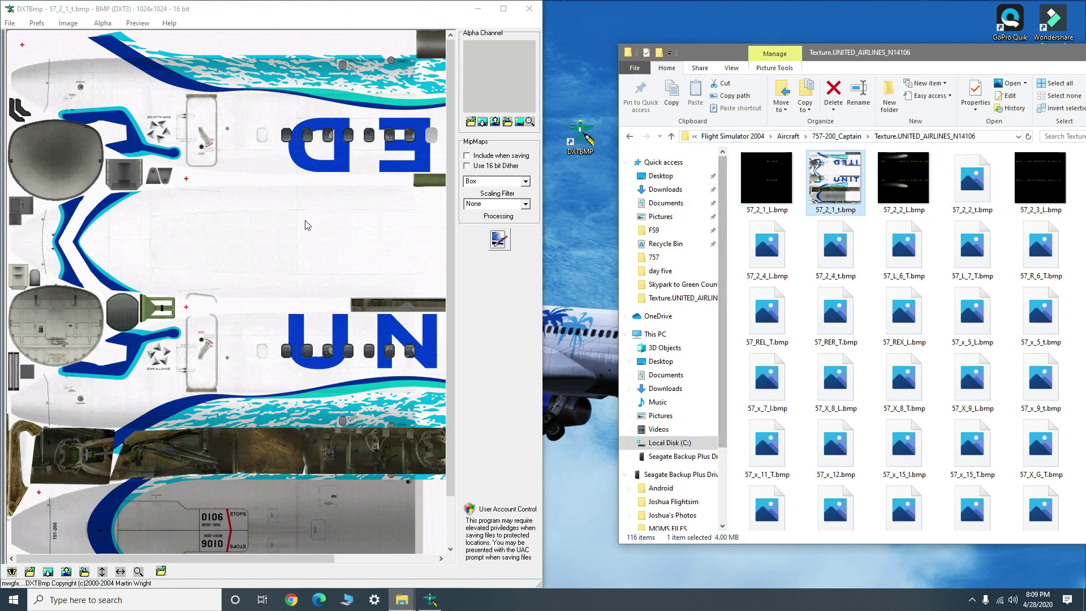
{"action": "left_click", "coordinate": [9, 22]}
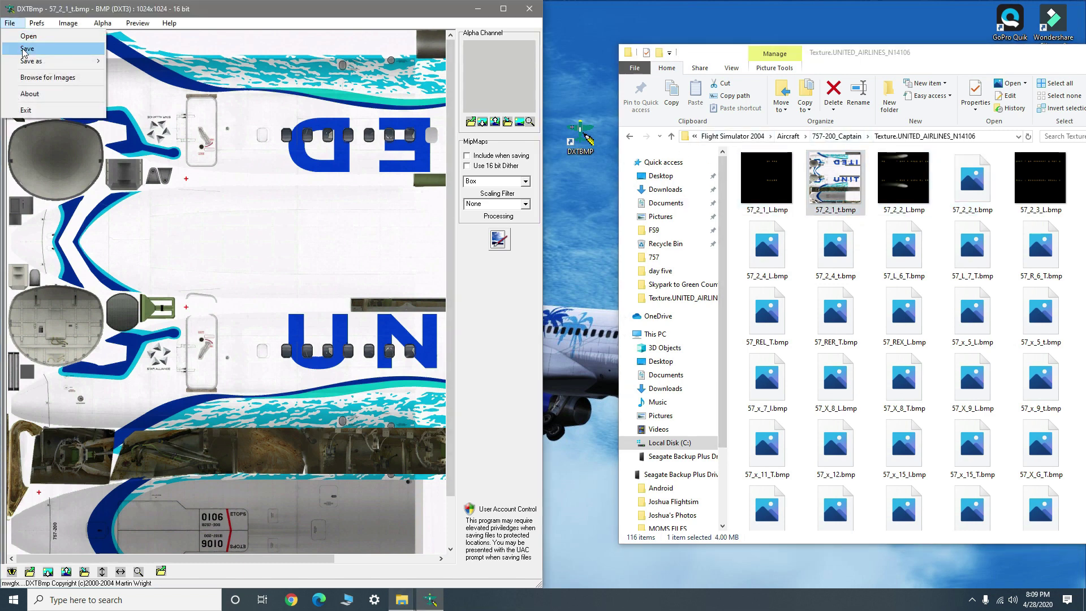
{"action": "left_click", "coordinate": [24, 50]}
{"action": "left_click", "coordinate": [532, 291]}
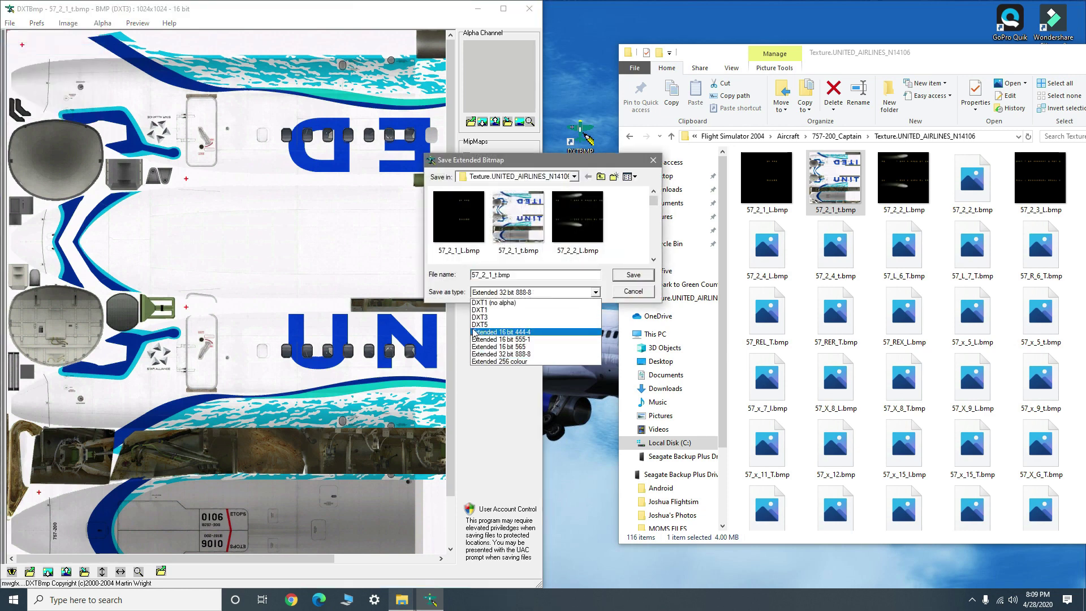
{"action": "left_click", "coordinate": [611, 292]}
{"action": "left_click", "coordinate": [632, 275]}
{"action": "left_click", "coordinate": [572, 304]}
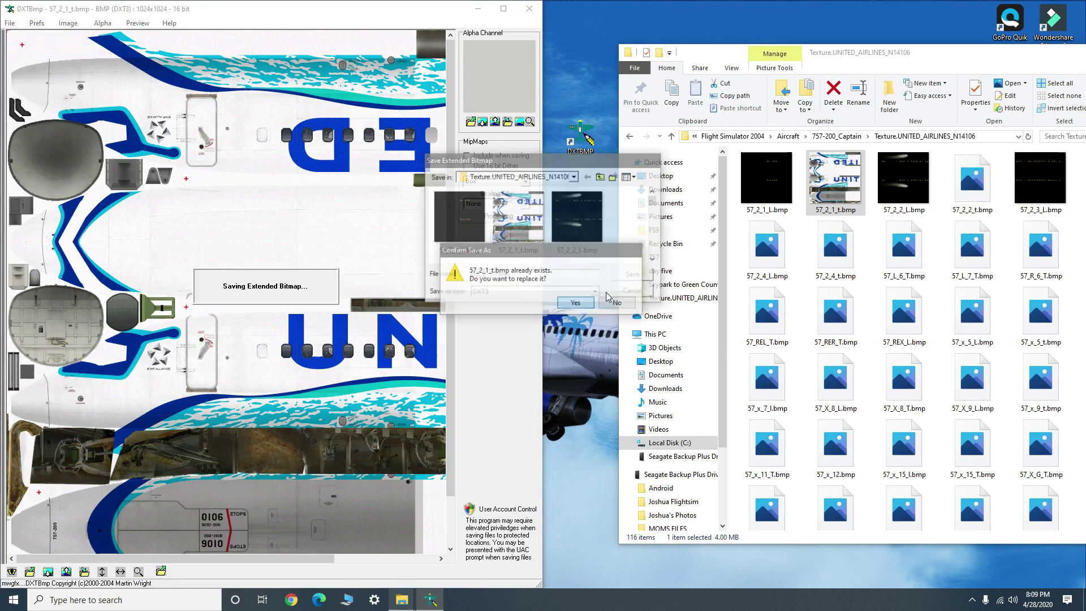
Open the 757-200_Captain aircraft's texture.UAL folder and copy all of its files
{"action": "left_click", "coordinate": [672, 136]}
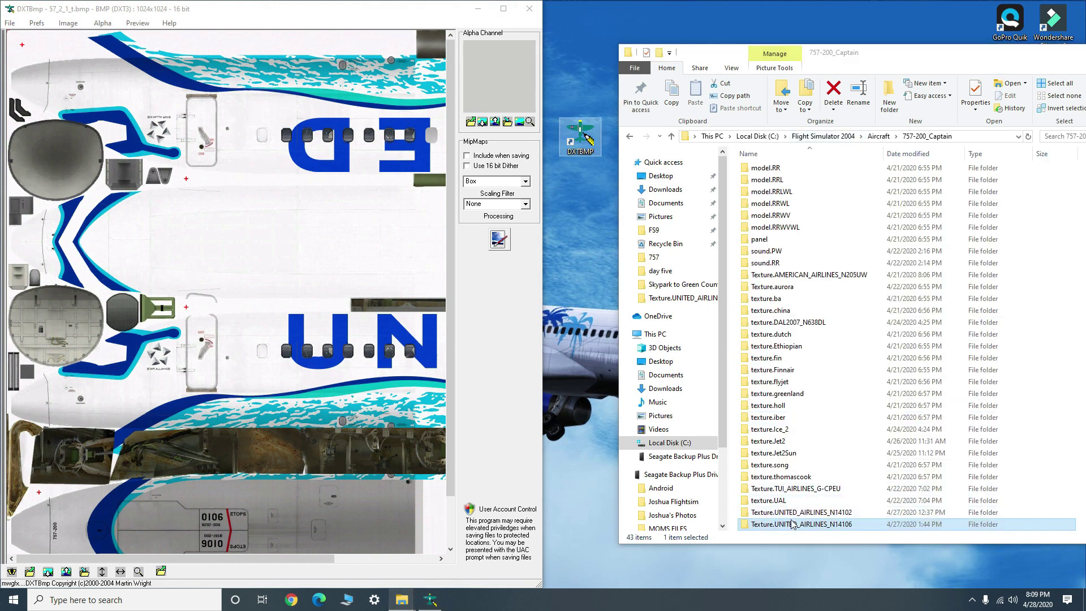
{"action": "left_click", "coordinate": [776, 501]}
{"action": "double_click", "coordinate": [775, 502]}
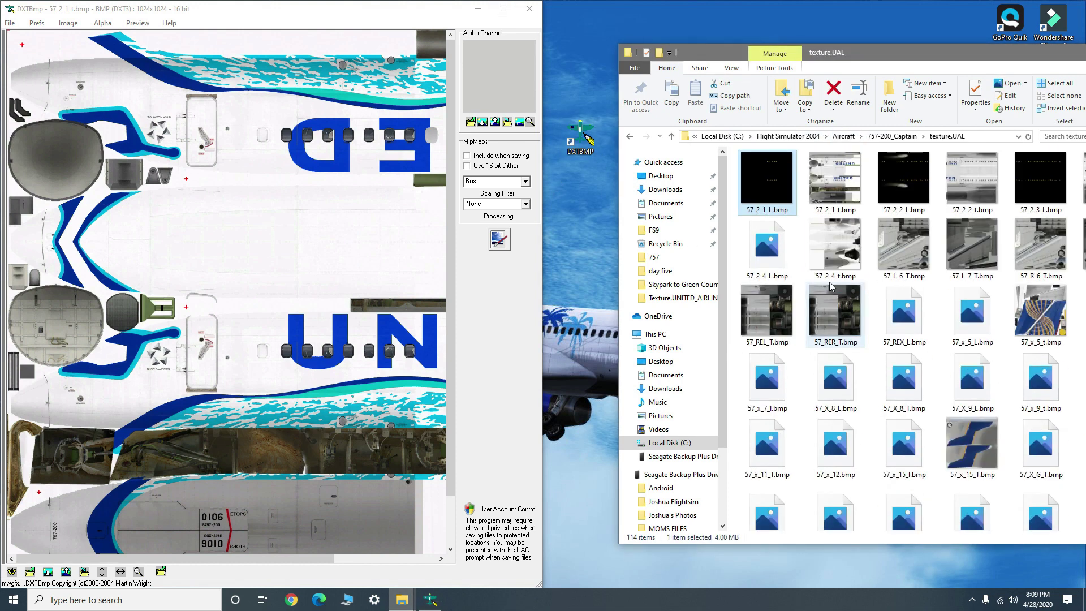
{"action": "key", "text": "ctrl+a"}
Minimize DXTBmp and paste the copied files into the Texture.UNITED_AIRLINES_N14102 folder inside the extracted texture.united_airlines_n14102 folder
{"action": "left_click", "coordinate": [478, 9]}
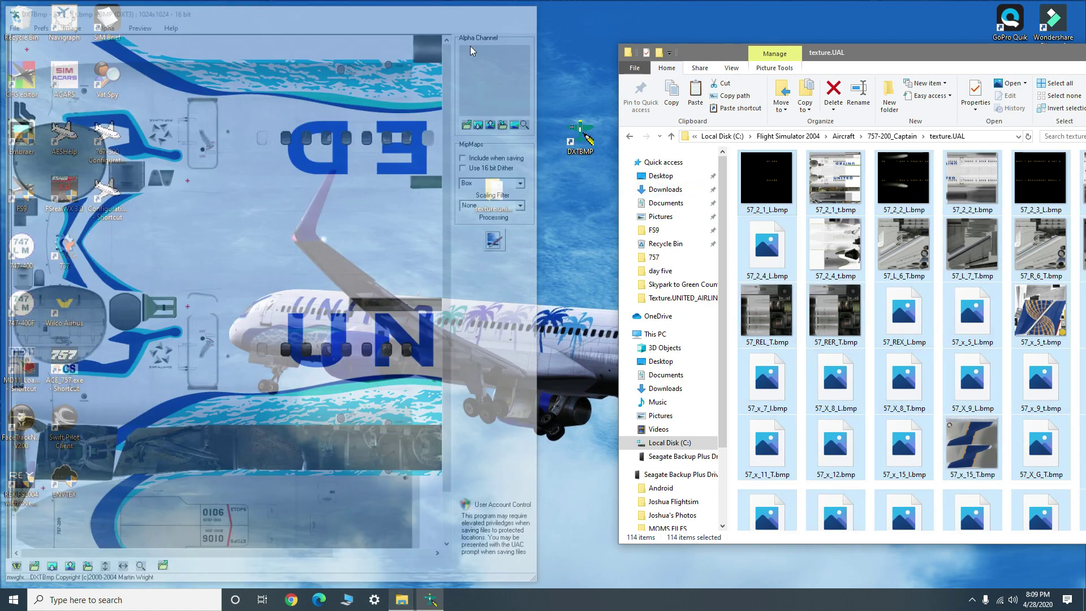
{"action": "left_click", "coordinate": [496, 198]}
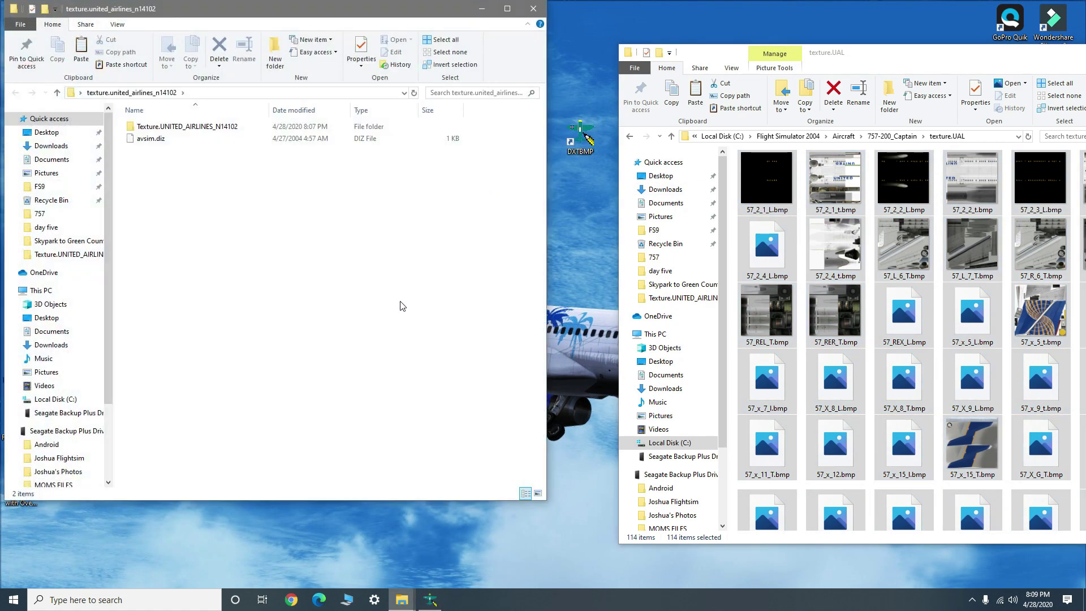
{"action": "double_click", "coordinate": [134, 129]}
{"action": "right_click", "coordinate": [218, 359]}
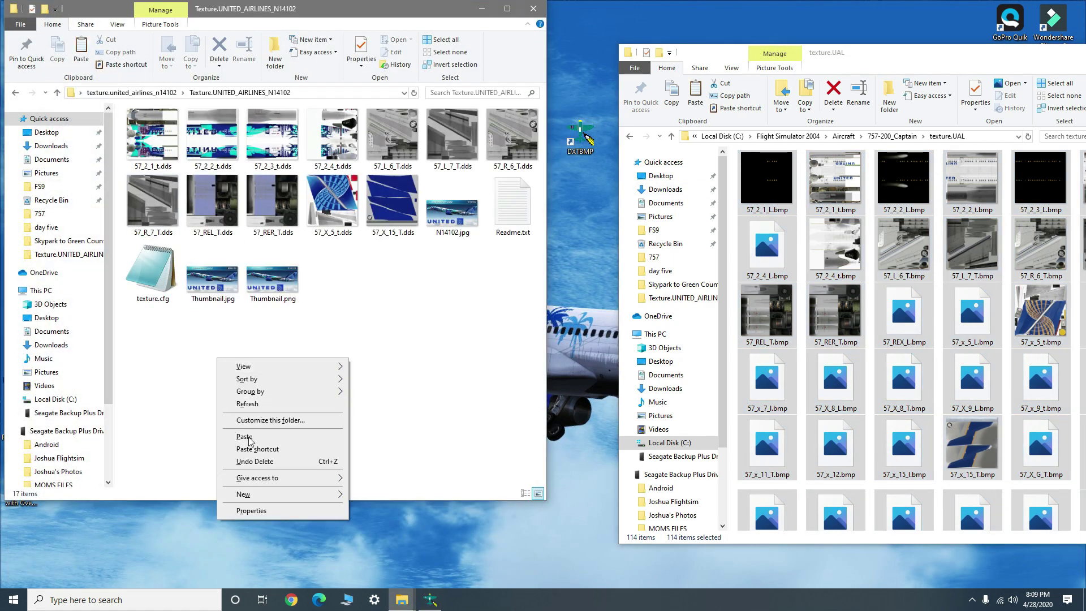
{"action": "left_click", "coordinate": [244, 437]}
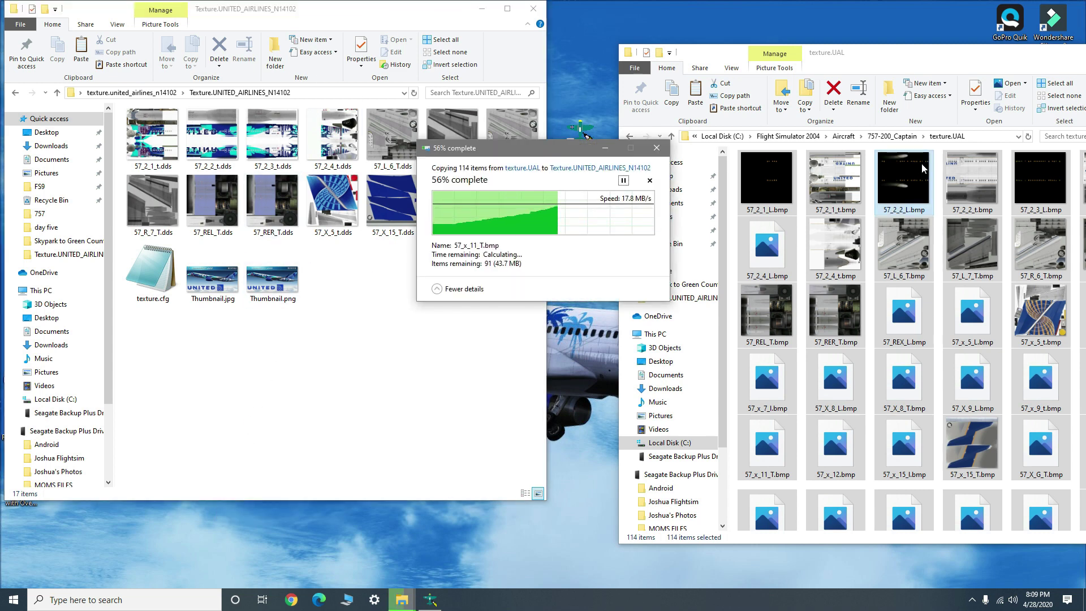
Compare the pasted bmp textures with the matching dds textures in the extracted N14102 folder, and close its window
{"action": "left_click", "coordinate": [829, 199]}
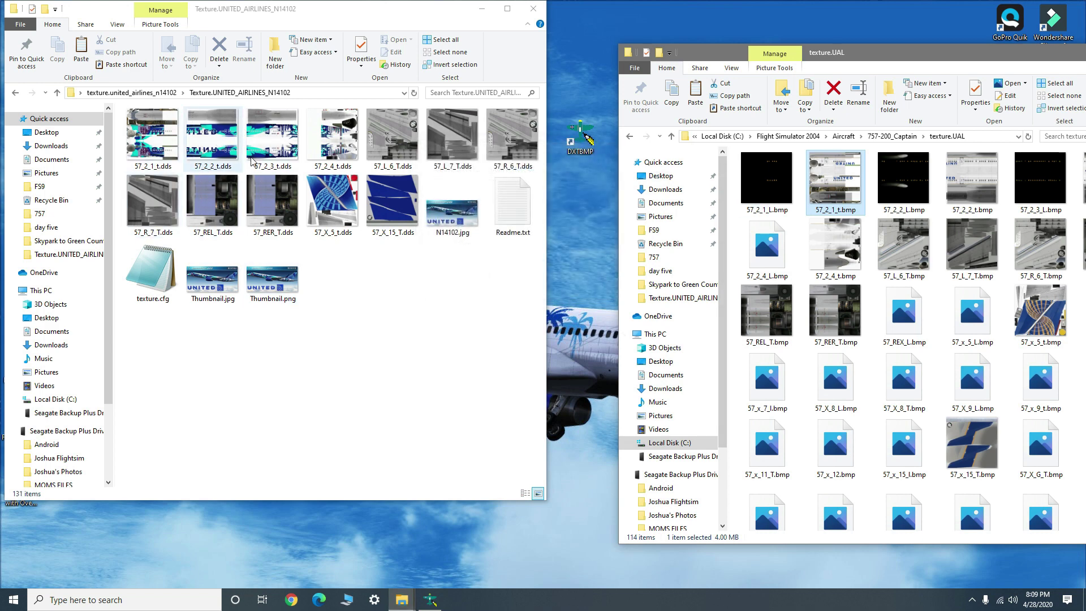
{"action": "left_click", "coordinate": [220, 201]}
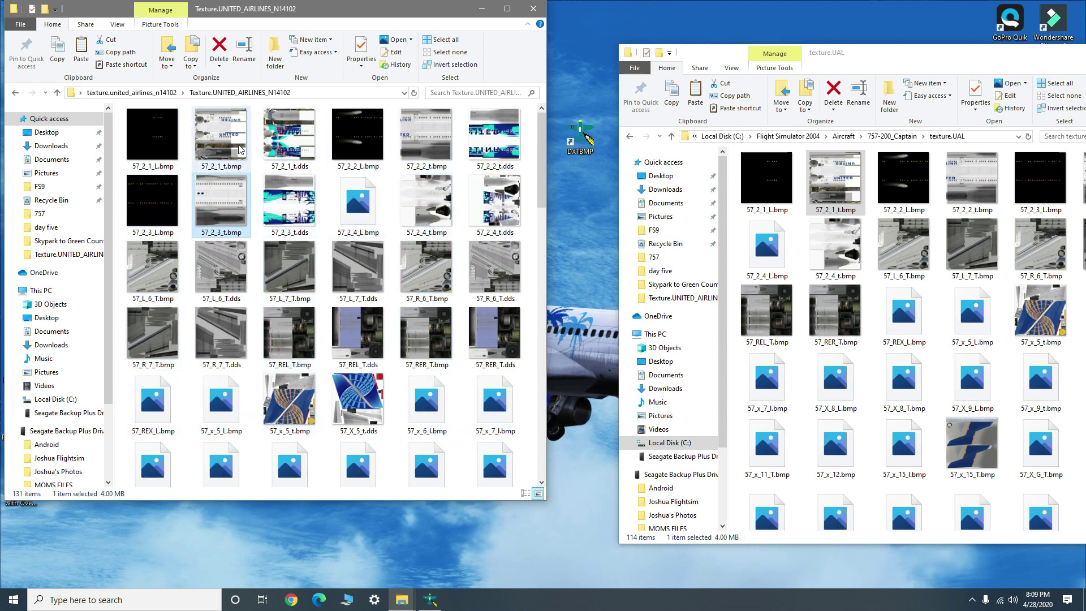
{"action": "left_click", "coordinate": [208, 154]}
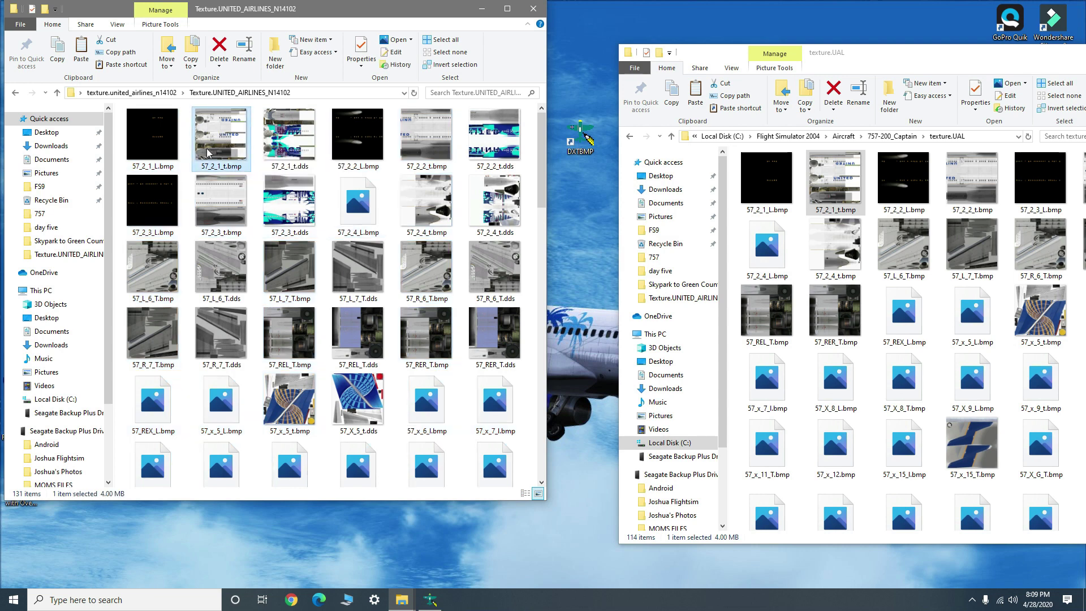
{"action": "left_click", "coordinate": [899, 237]}
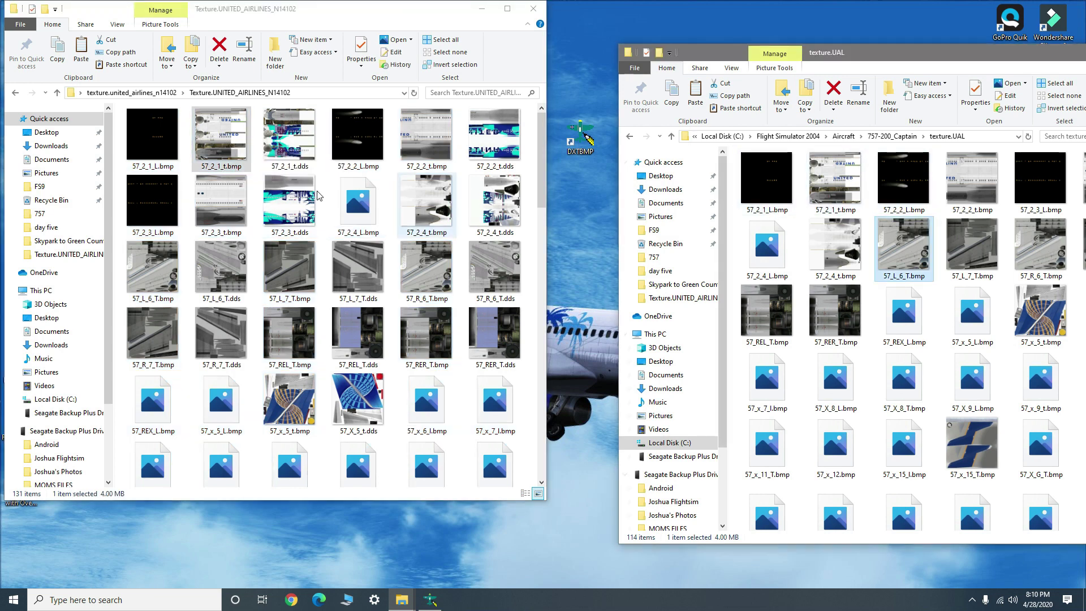
{"action": "left_click", "coordinate": [217, 149]}
{"action": "left_click", "coordinate": [426, 139]}
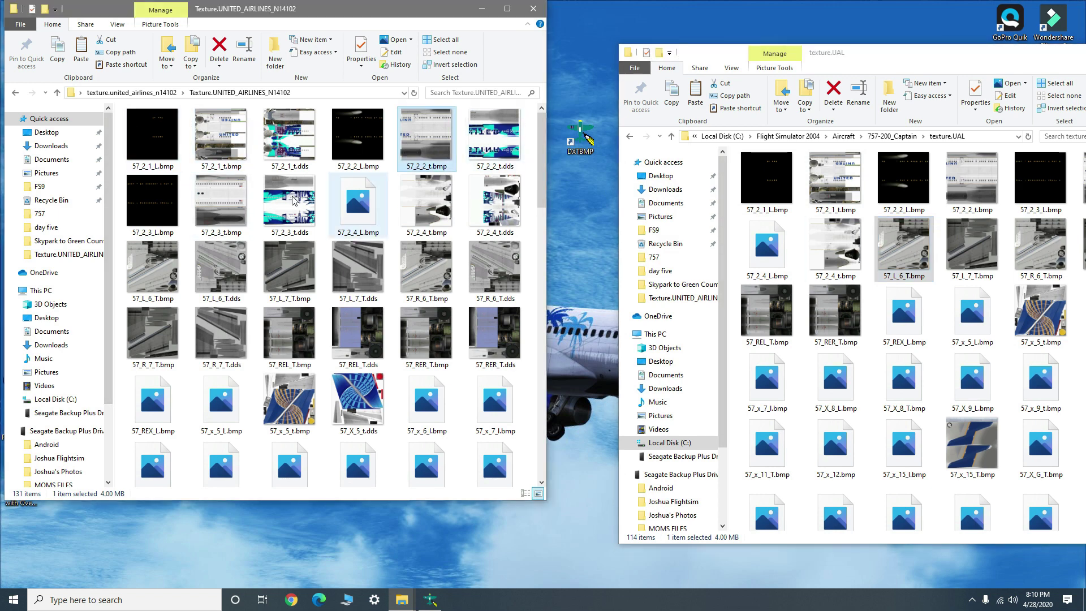
{"action": "left_click", "coordinate": [301, 156]}
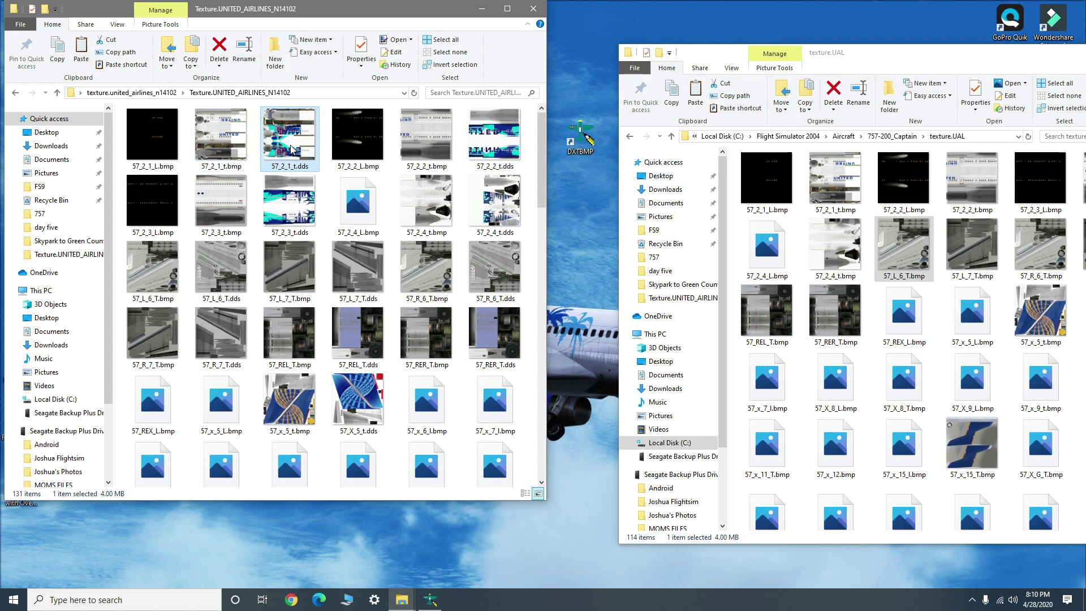
{"action": "left_click", "coordinate": [222, 169]}
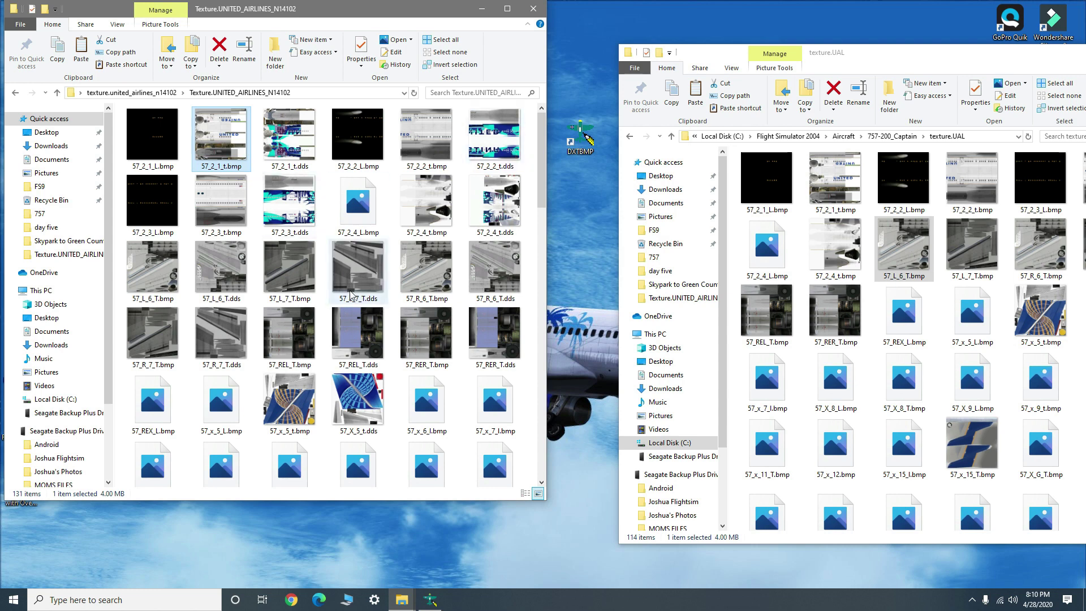
{"action": "scroll", "coordinate": [332, 202], "scroll_direction": "down", "scroll_amount": 3}
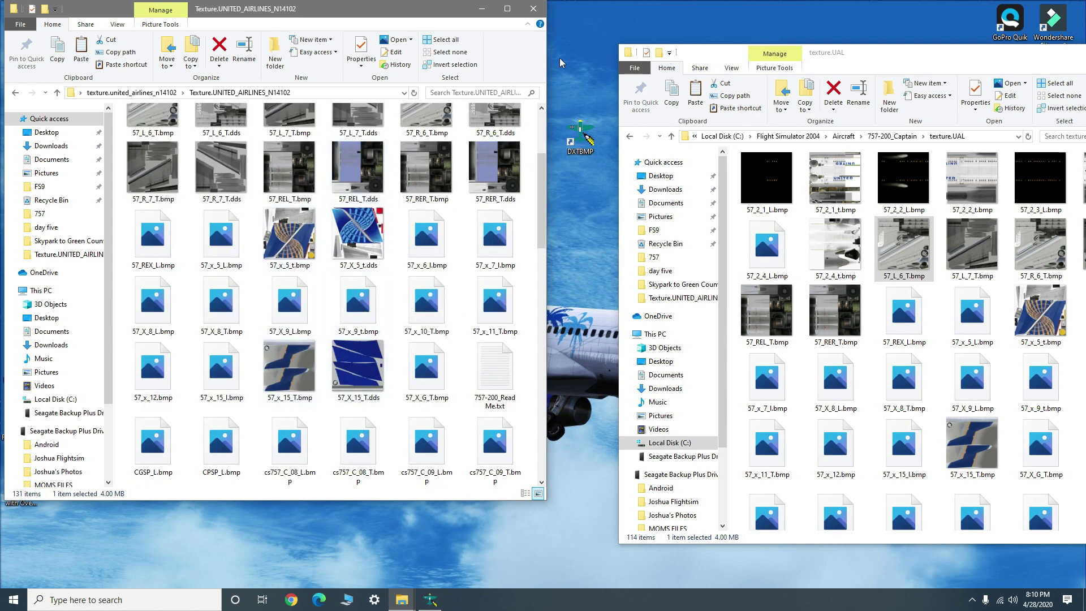
{"action": "left_click", "coordinate": [534, 9]}
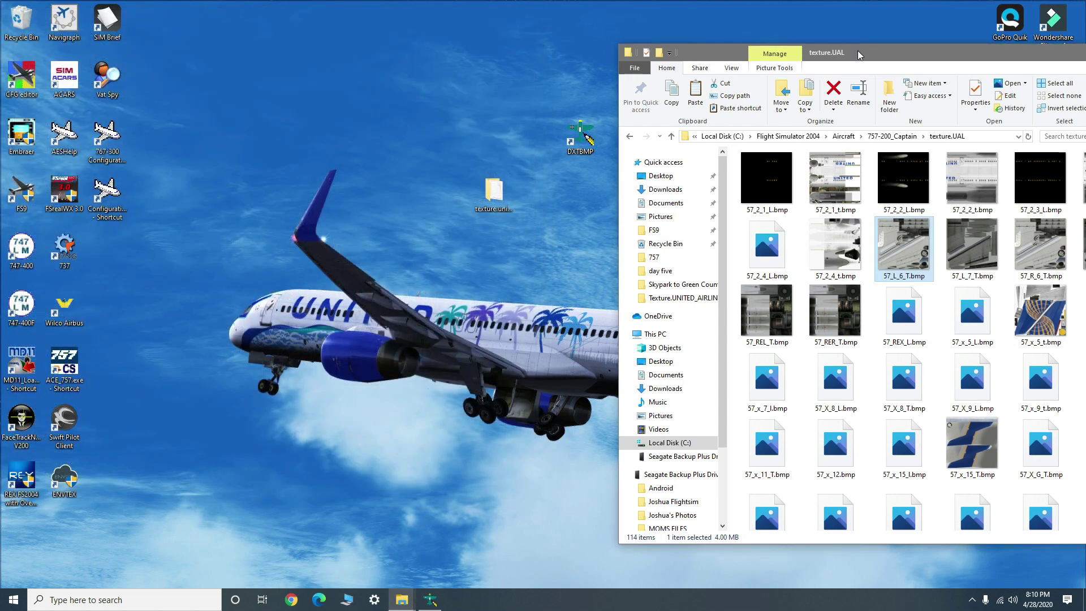
Dock the aircraft folder window to half the screen and view the Texture.UNITED_AIRLINES_N14106 folder, finishing in Texture.UNITED_AIRLINES_N14102
{"action": "left_click_drag", "start_coordinate": [858, 50], "coordinate": [1085, 113]}
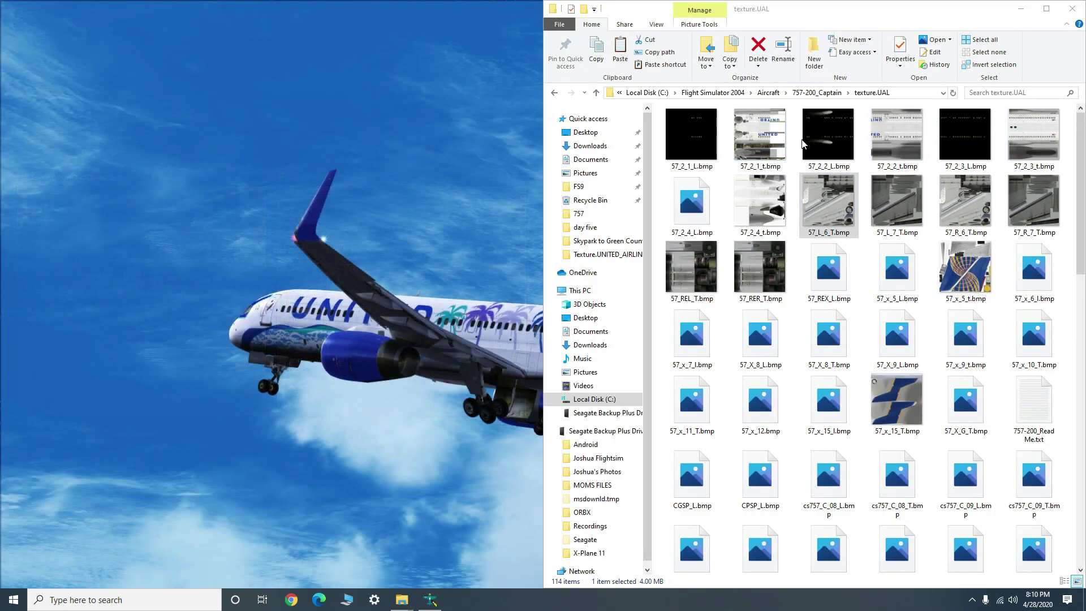
{"action": "left_click", "coordinate": [817, 92]}
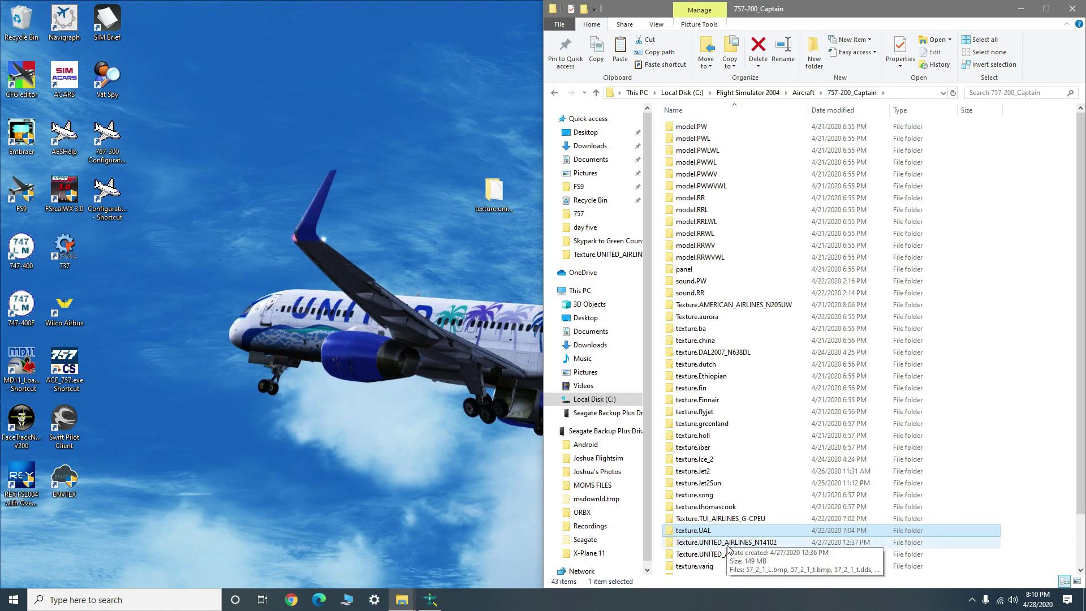
{"action": "double_click", "coordinate": [729, 554]}
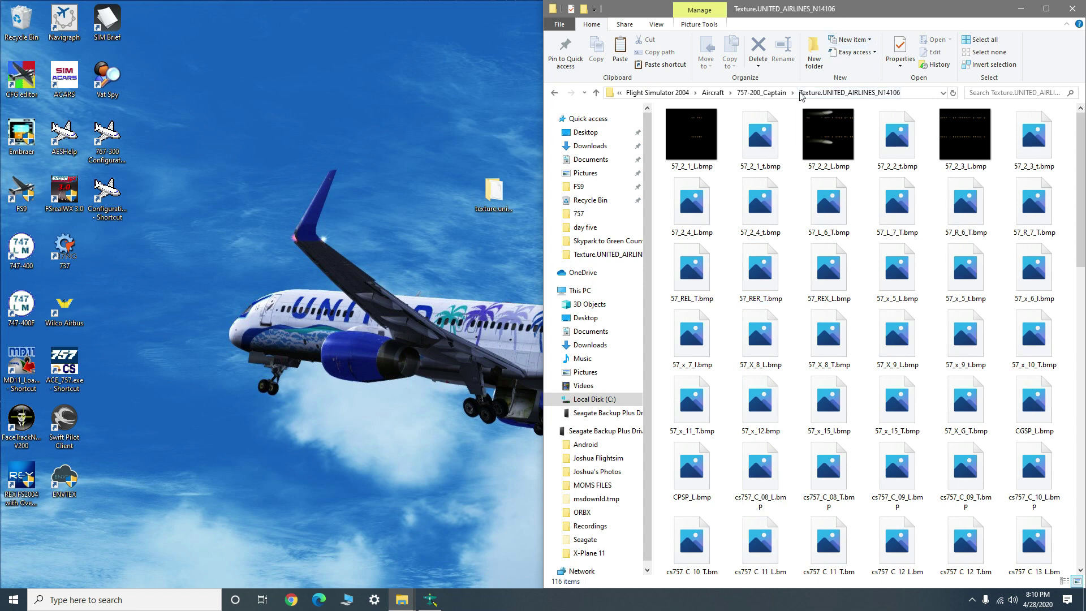
{"action": "left_click", "coordinate": [761, 92]}
{"action": "double_click", "coordinate": [735, 540]}
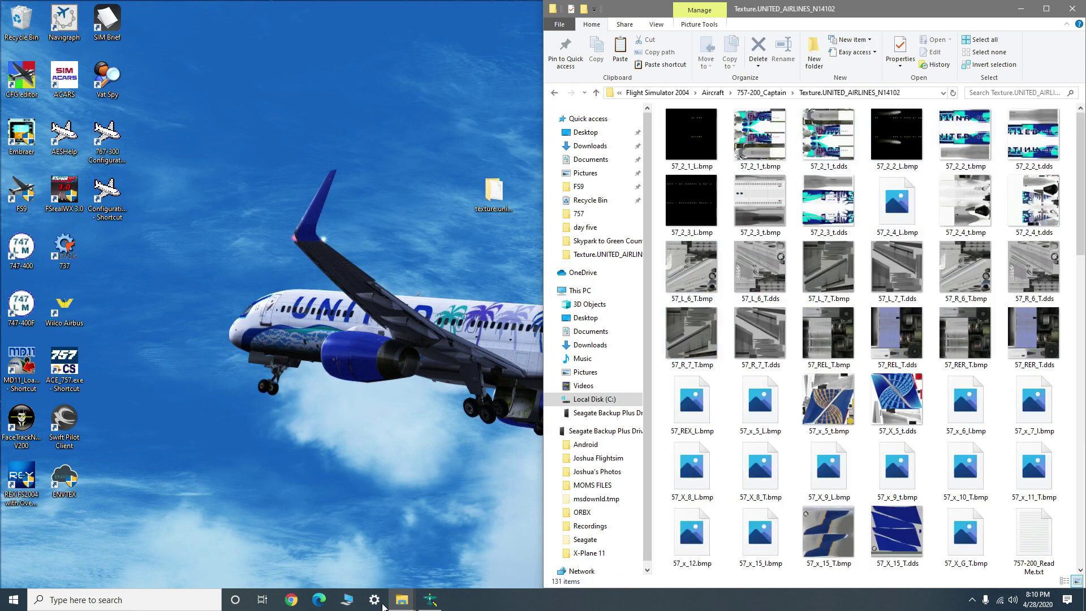
Close the Desktop recordings folder window and open a new File Explorer window
{"action": "mouse_move", "coordinate": [402, 599]}
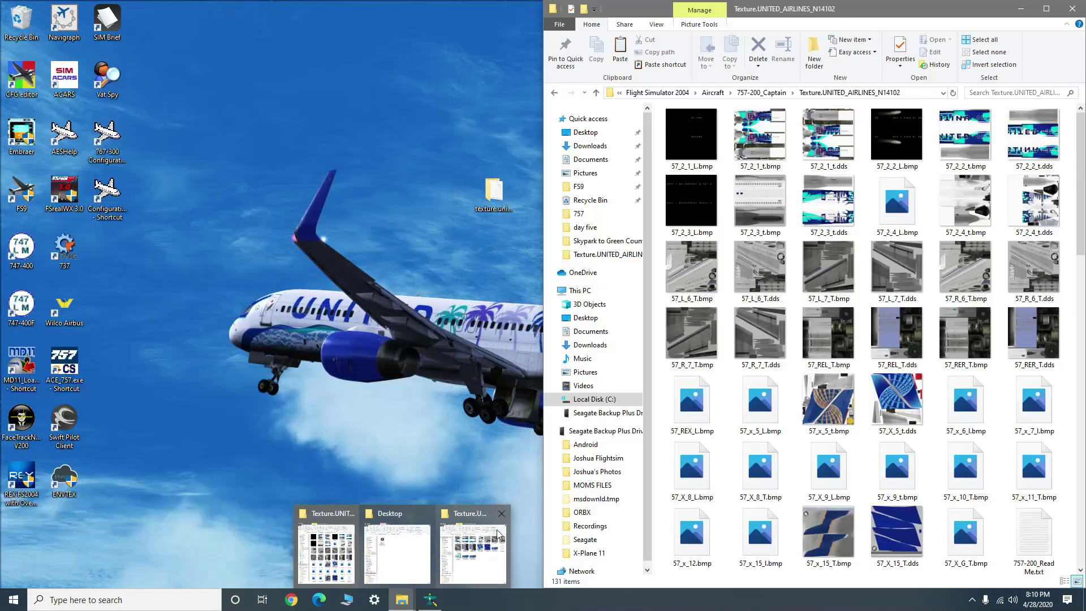
{"action": "left_click", "coordinate": [427, 535]}
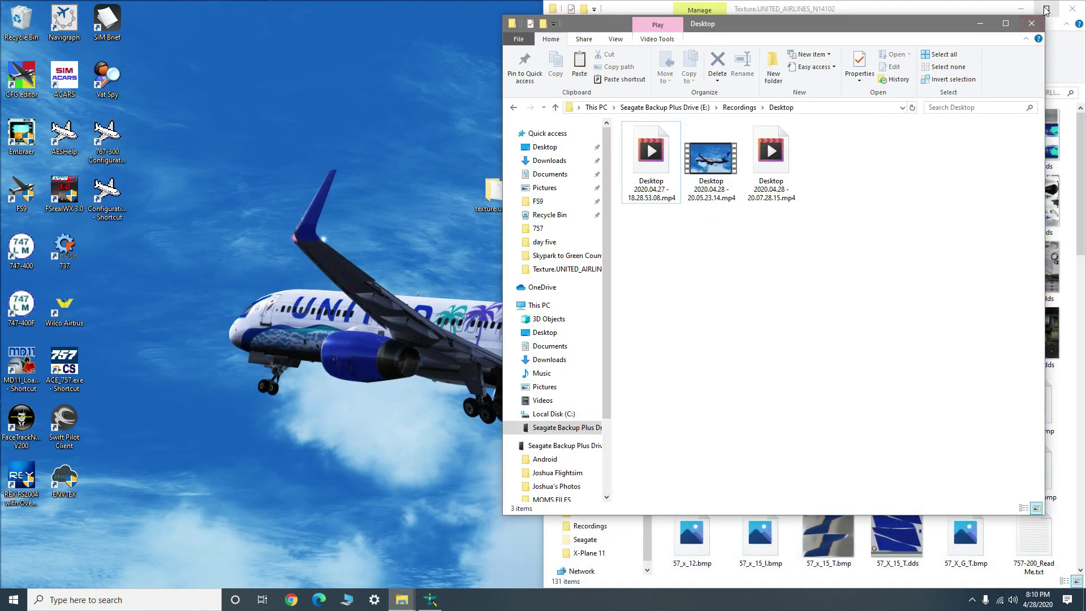
{"action": "left_click", "coordinate": [1032, 23]}
{"action": "key", "text": "super+e"}
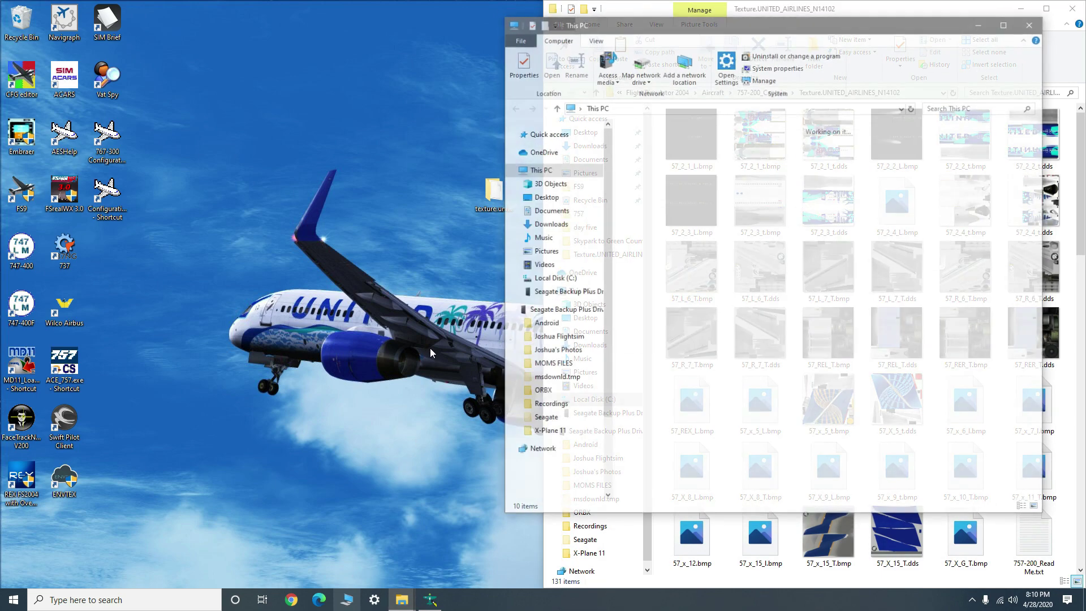
Dock the new File Explorer window to half the screen and open C:\FS2004 Scenery Config files\zother\repaint files
{"action": "left_click_drag", "start_coordinate": [873, 32], "coordinate": [3, 169]}
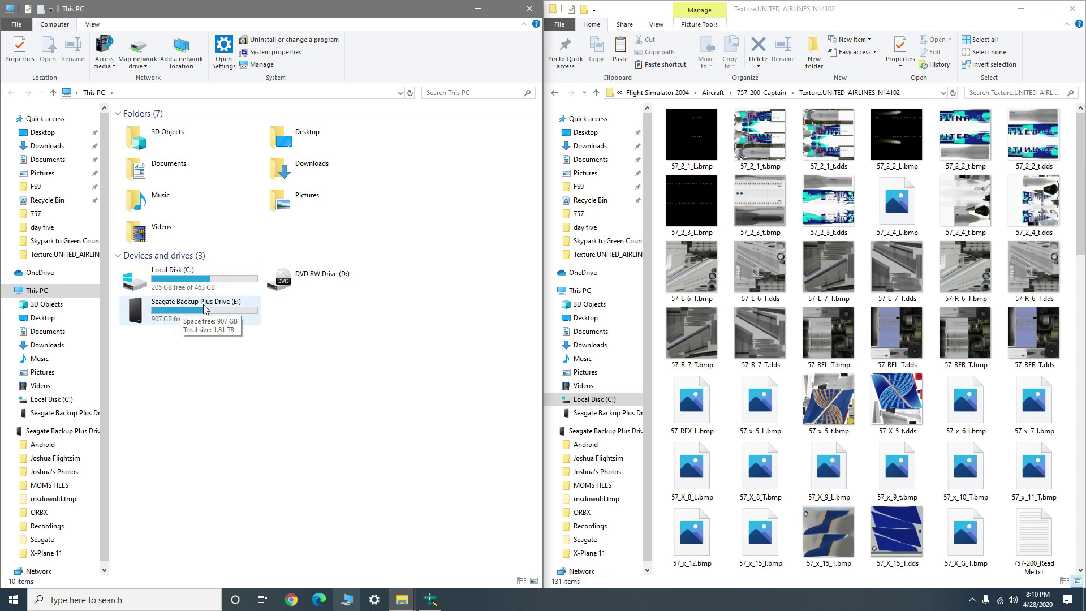
{"action": "double_click", "coordinate": [173, 278]}
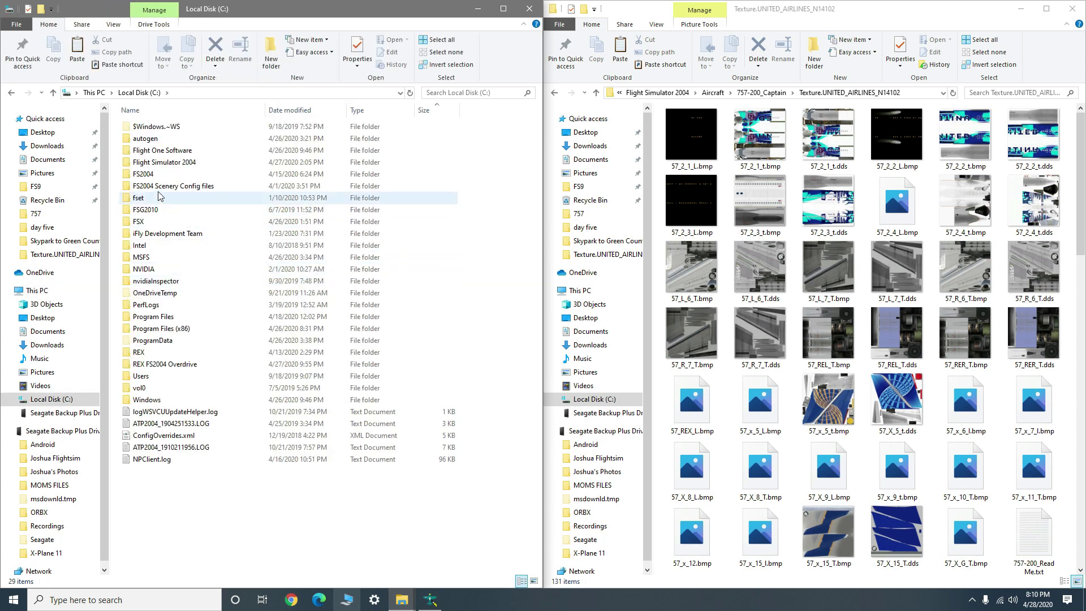
{"action": "double_click", "coordinate": [165, 186]}
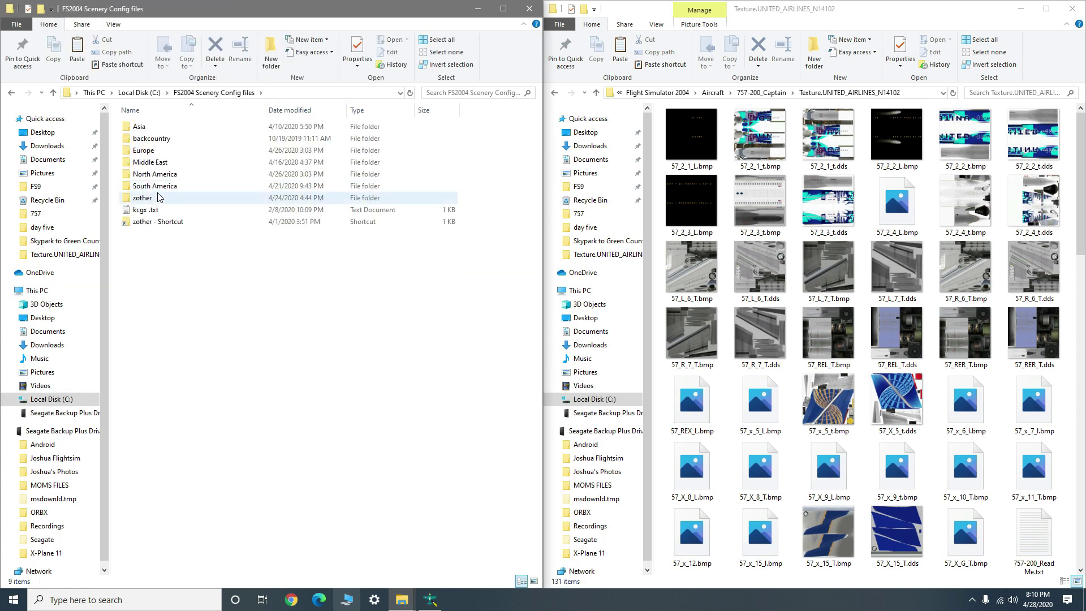
{"action": "left_click", "coordinate": [156, 201]}
{"action": "double_click", "coordinate": [154, 202]}
{"action": "double_click", "coordinate": [146, 204]}
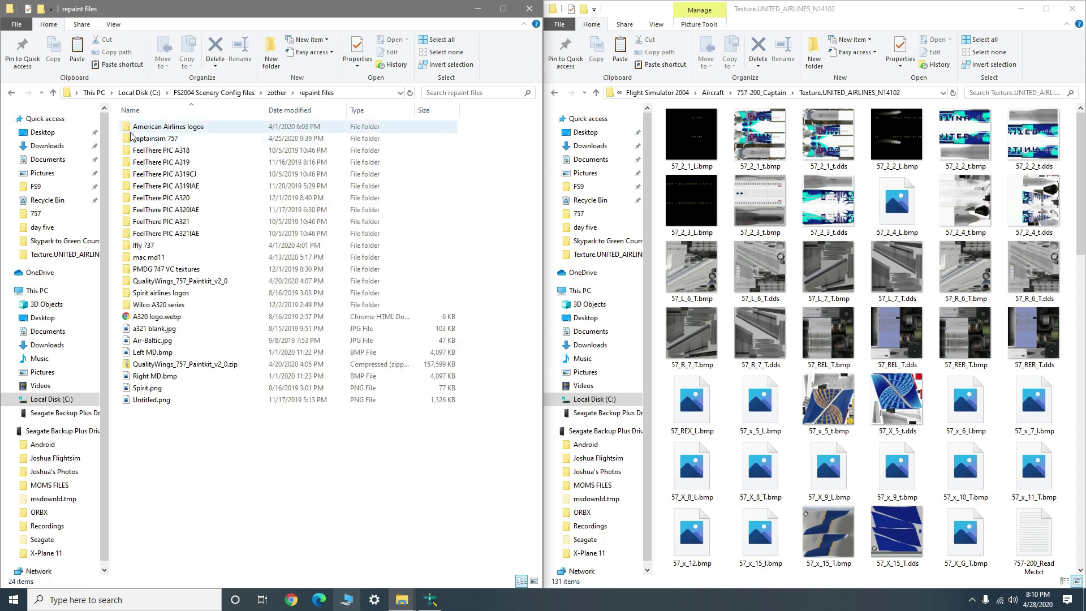
Open captainsim 757\Aircraft\757-200_Captain\texture.RK, look over its PSD repaint files, and minimize that window
{"action": "left_click", "coordinate": [142, 141]}
{"action": "double_click", "coordinate": [142, 141]}
{"action": "double_click", "coordinate": [147, 145]}
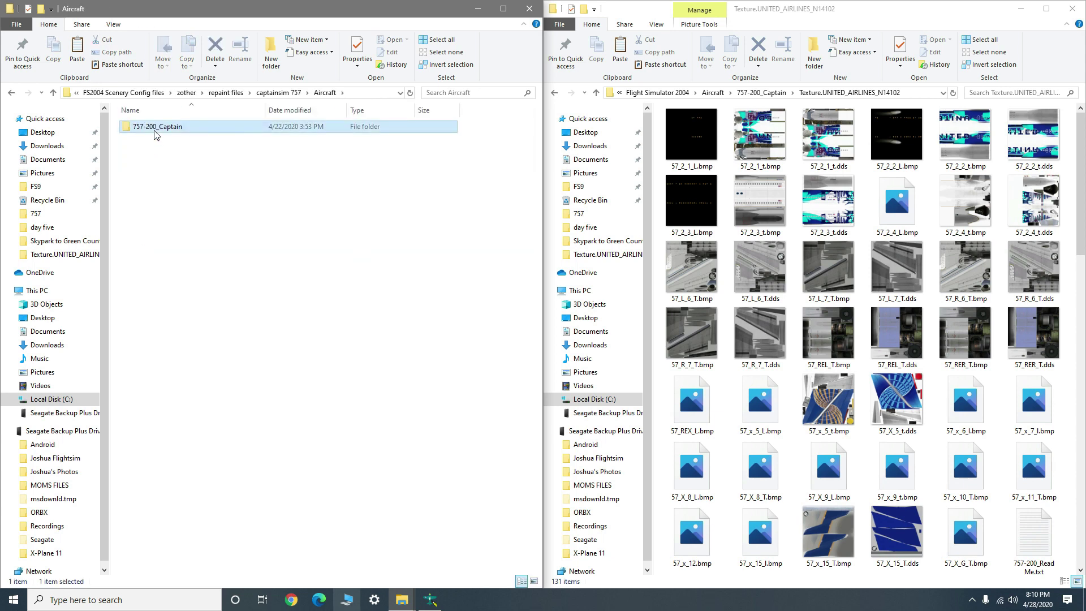
{"action": "double_click", "coordinate": [151, 139]}
{"action": "double_click", "coordinate": [148, 139]}
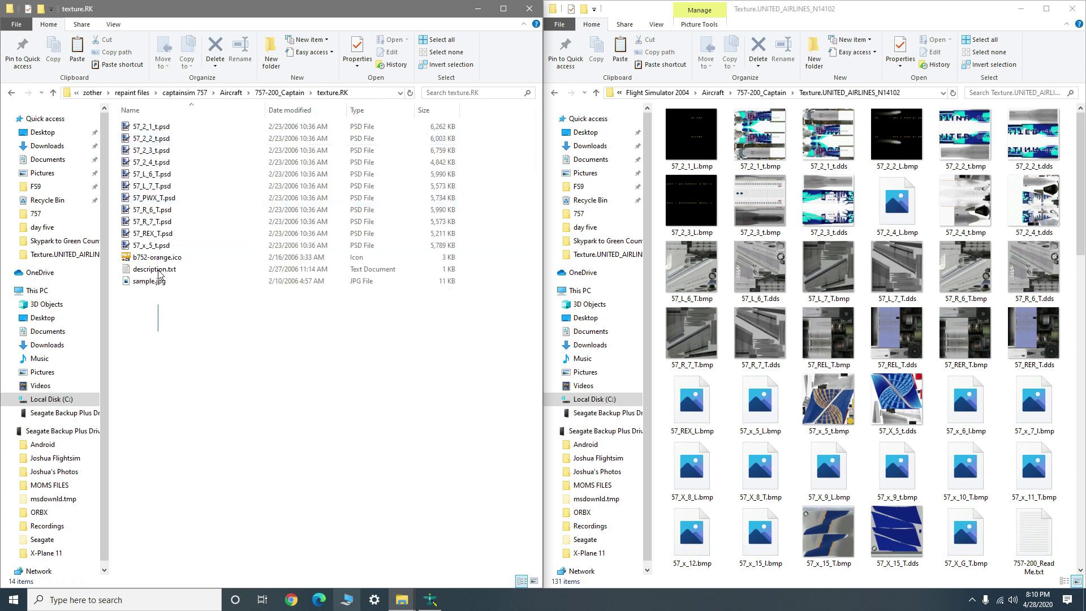
{"action": "left_click_drag", "start_coordinate": [158, 274], "coordinate": [161, 123]}
{"action": "left_click", "coordinate": [189, 317]}
{"action": "left_click", "coordinate": [477, 9]}
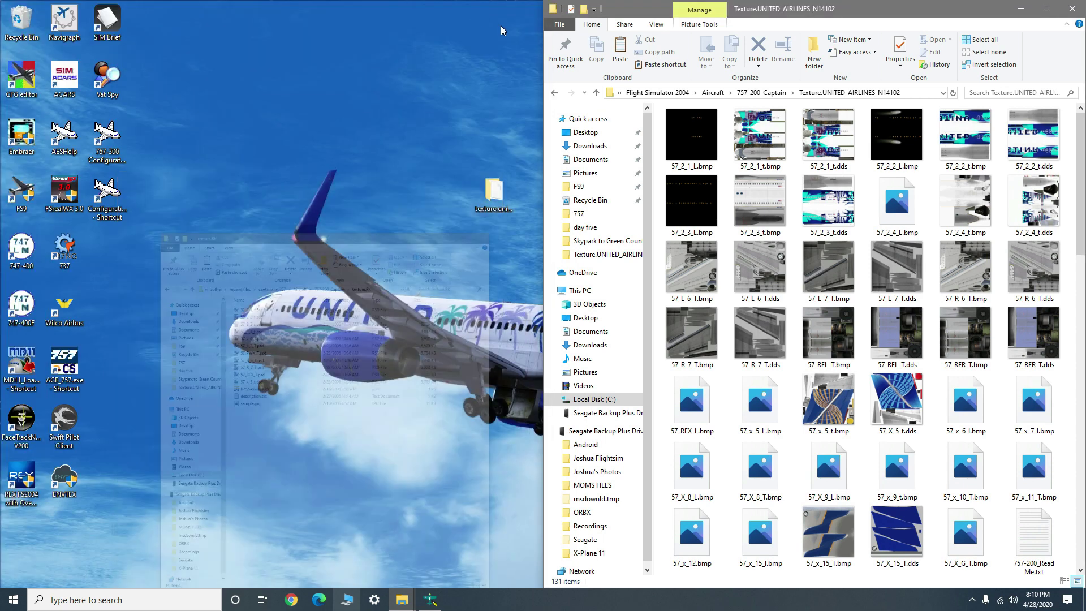
Compare the 57_2_2_t, 57_2_3_t and 57_2_4_t texture thumbnails in the Texture.UNITED_AIRLINES_N14102 folder
{"action": "left_click", "coordinate": [965, 136]}
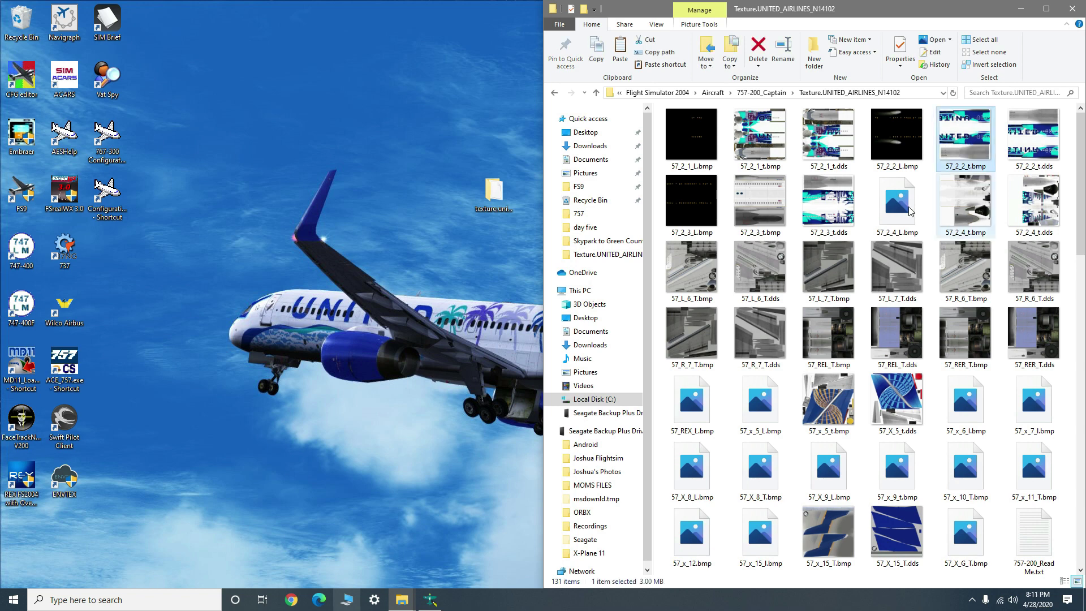
{"action": "left_click", "coordinate": [764, 221]}
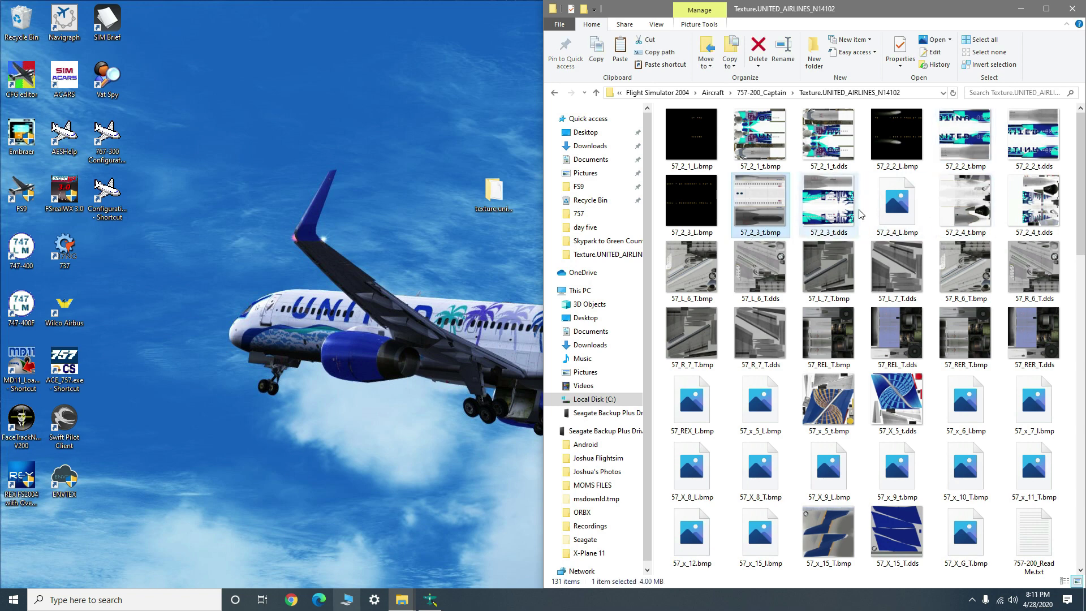
{"action": "left_click", "coordinate": [984, 210]}
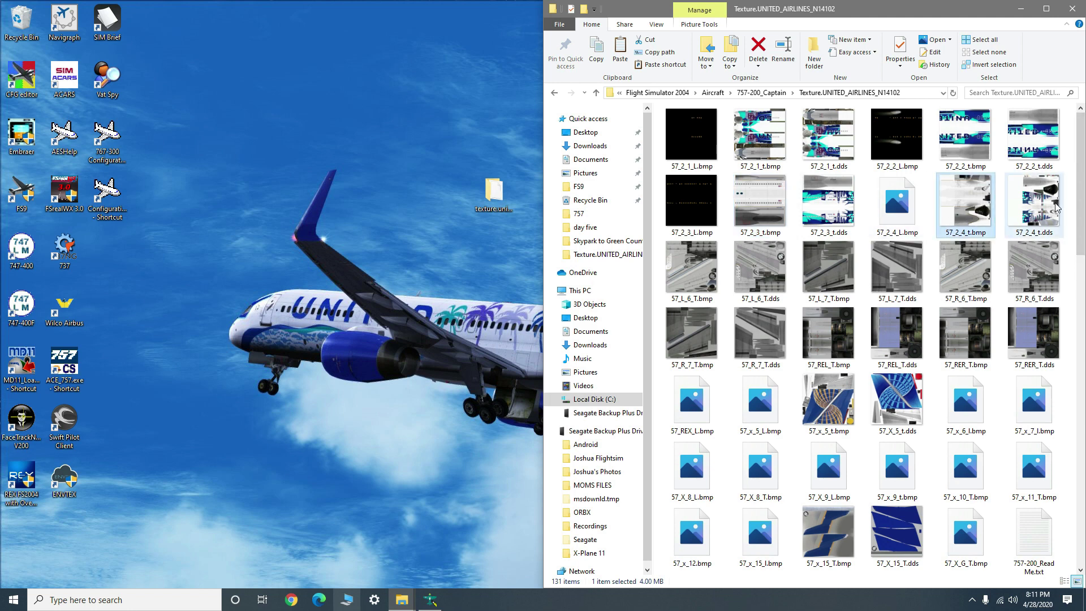
{"action": "left_click", "coordinate": [1043, 209], "text": "ctrl"}
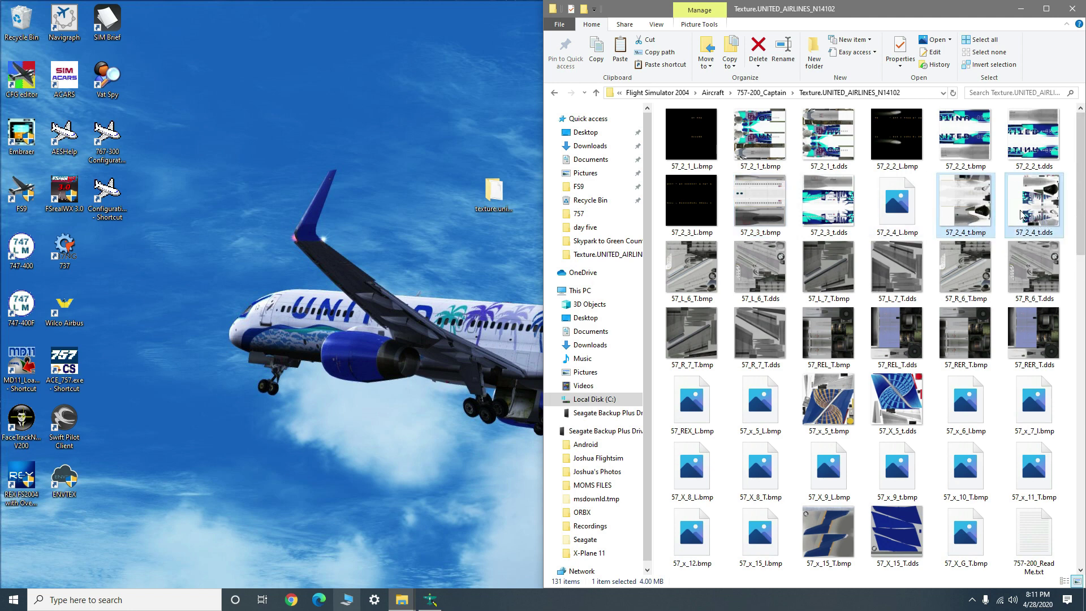
{"action": "right_click", "coordinate": [1043, 211]}
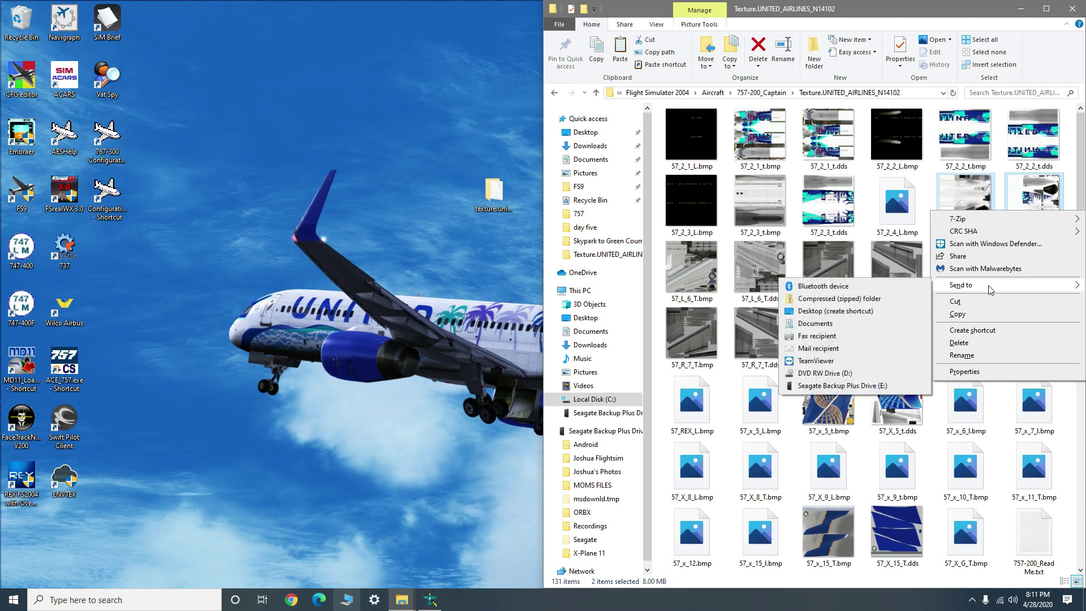
{"action": "left_click", "coordinate": [999, 195]}
Open 57_2_4_t.dds with paint.net and move its window clear of the texture folder
{"action": "right_click", "coordinate": [1019, 194]}
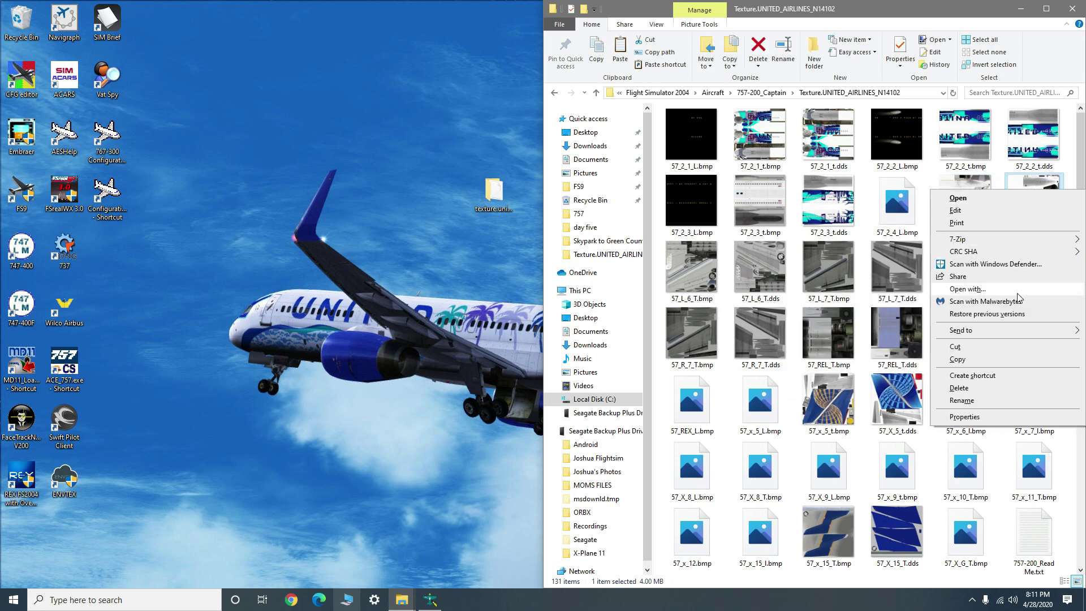
{"action": "left_click", "coordinate": [1010, 289]}
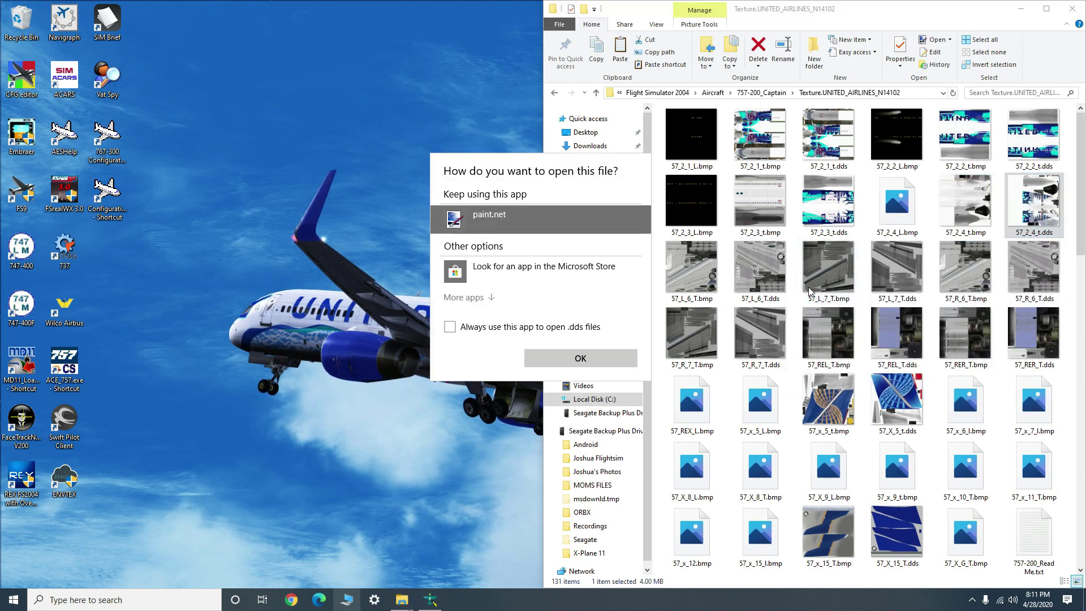
{"action": "double_click", "coordinate": [553, 221]}
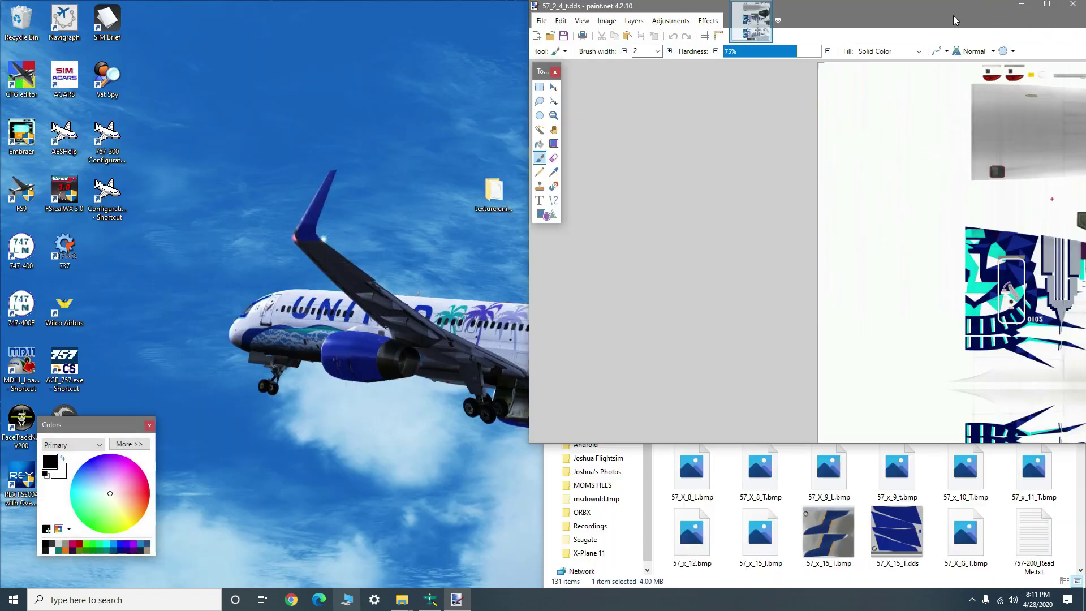
{"action": "left_click_drag", "start_coordinate": [954, 20], "coordinate": [571, 28]}
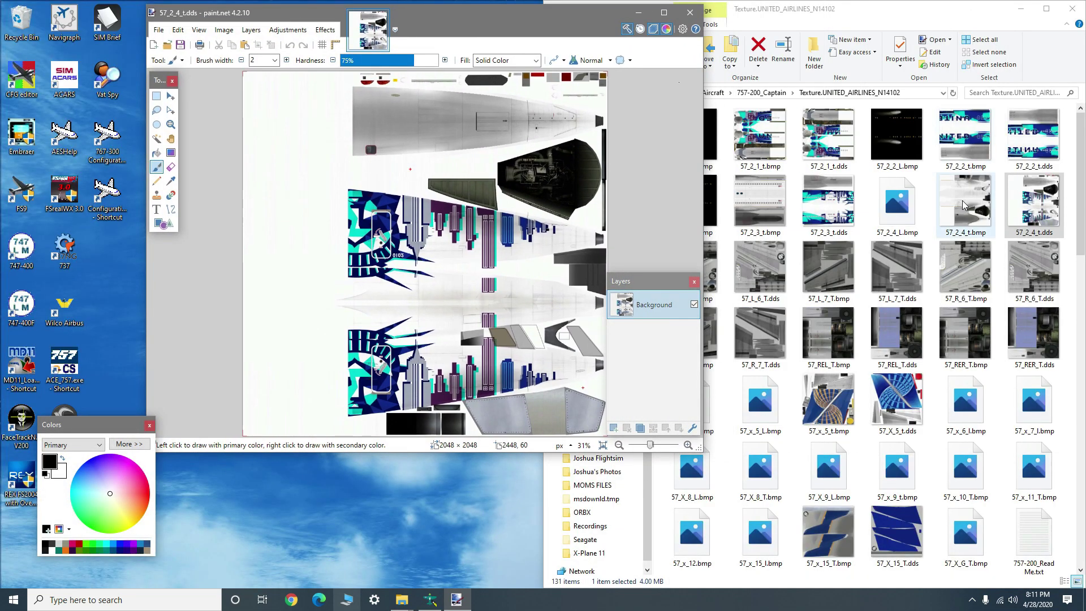
Open 57_2_4_t.bmp as a separate image in paint.net and maximize the editor
{"action": "left_click", "coordinate": [985, 215]}
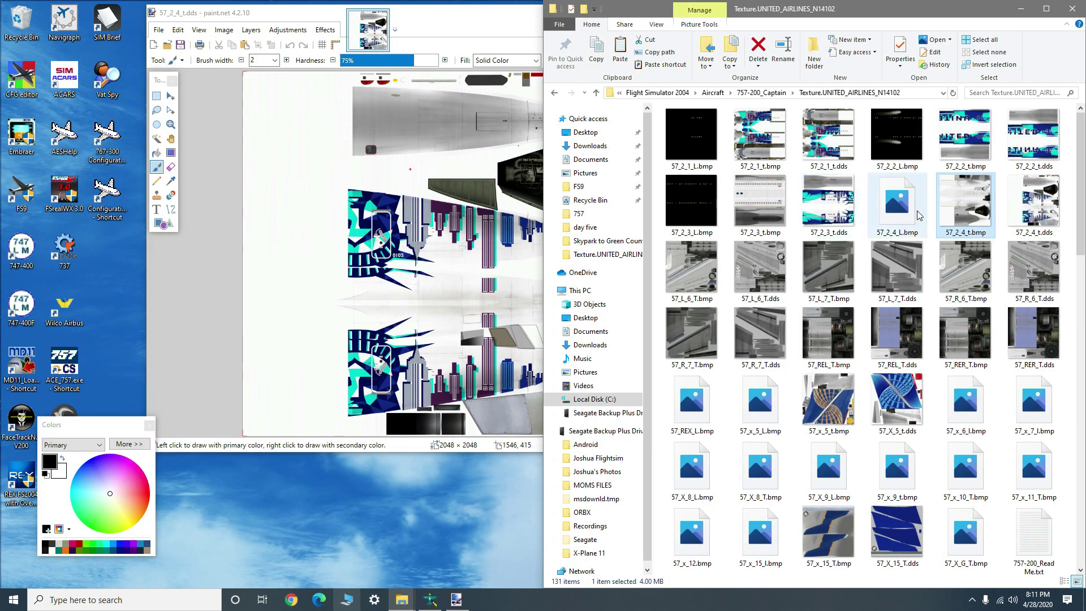
{"action": "double_click", "coordinate": [974, 213]}
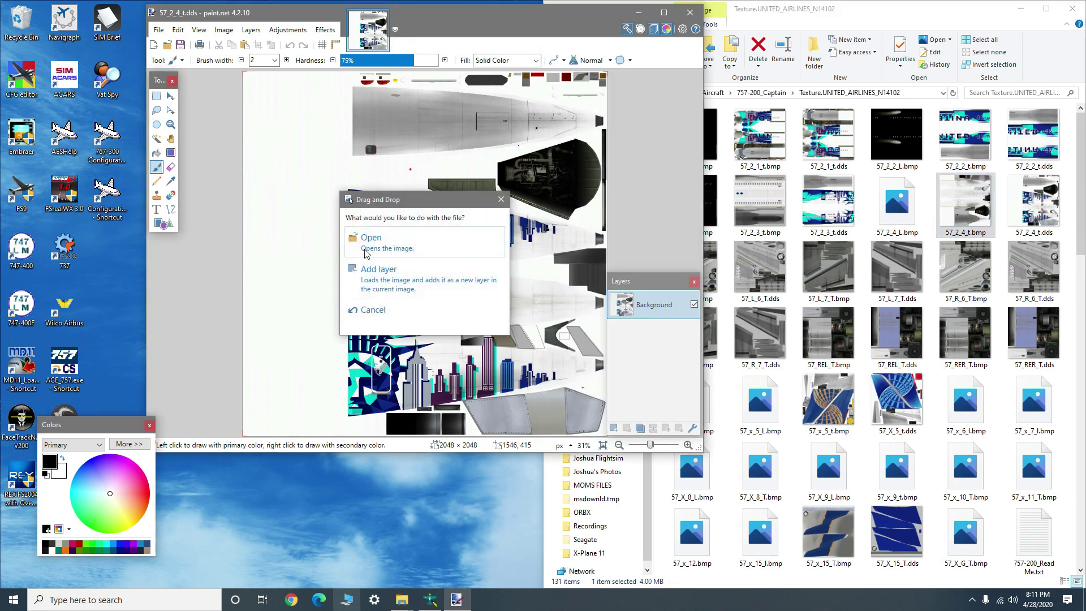
{"action": "key", "text": "Return"}
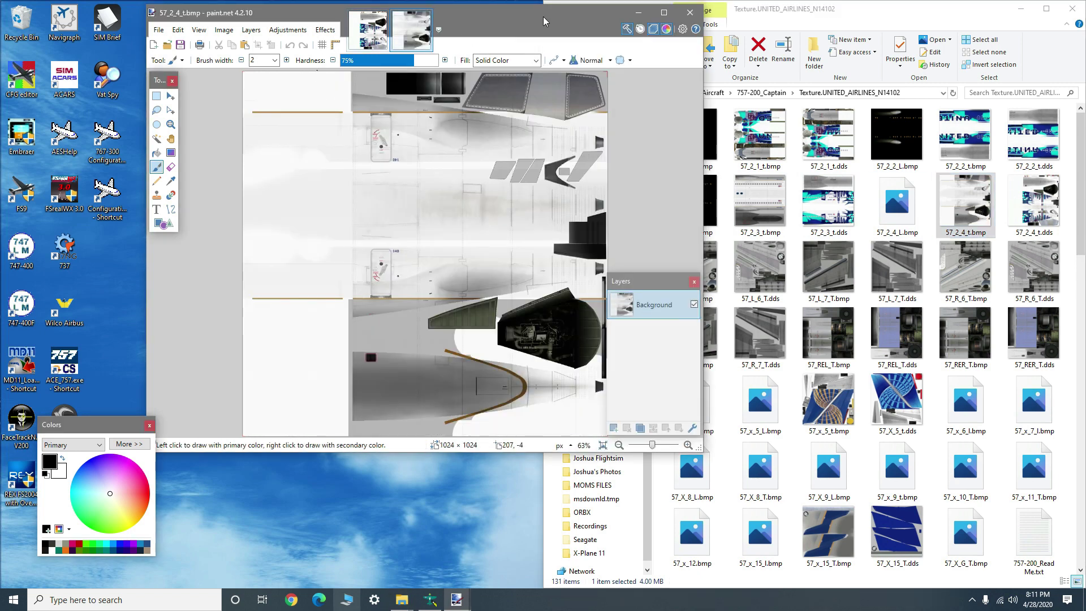
{"action": "left_click", "coordinate": [658, 16]}
Compare the pixel size and orientation of 57_2_4_t.dds with those of 57_2_4_t.bmp
{"action": "left_click", "coordinate": [232, 20]}
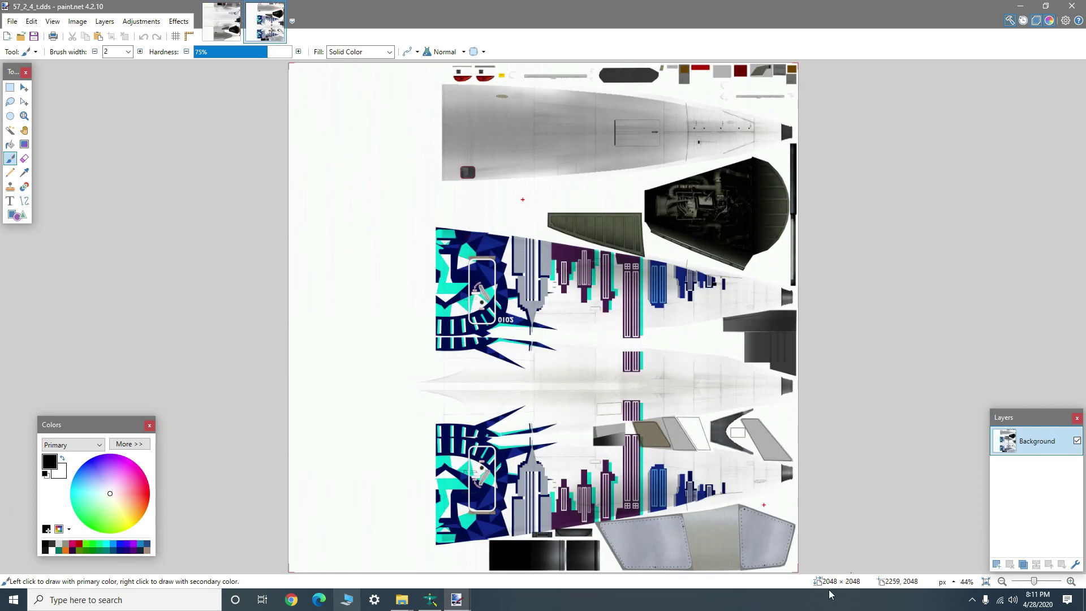
{"action": "left_click", "coordinate": [220, 25]}
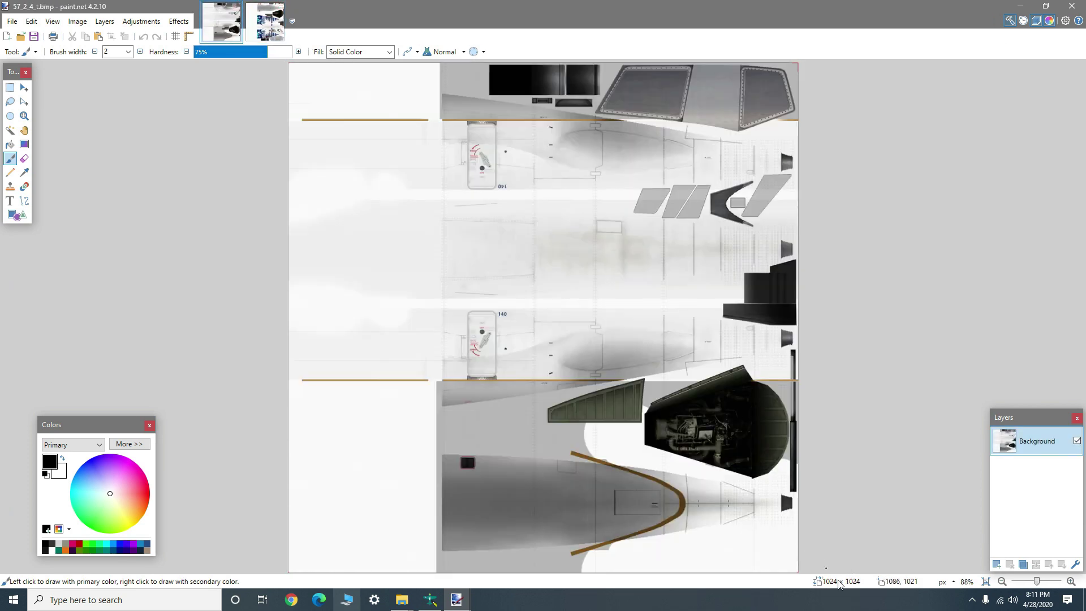
{"action": "left_click", "coordinate": [264, 38]}
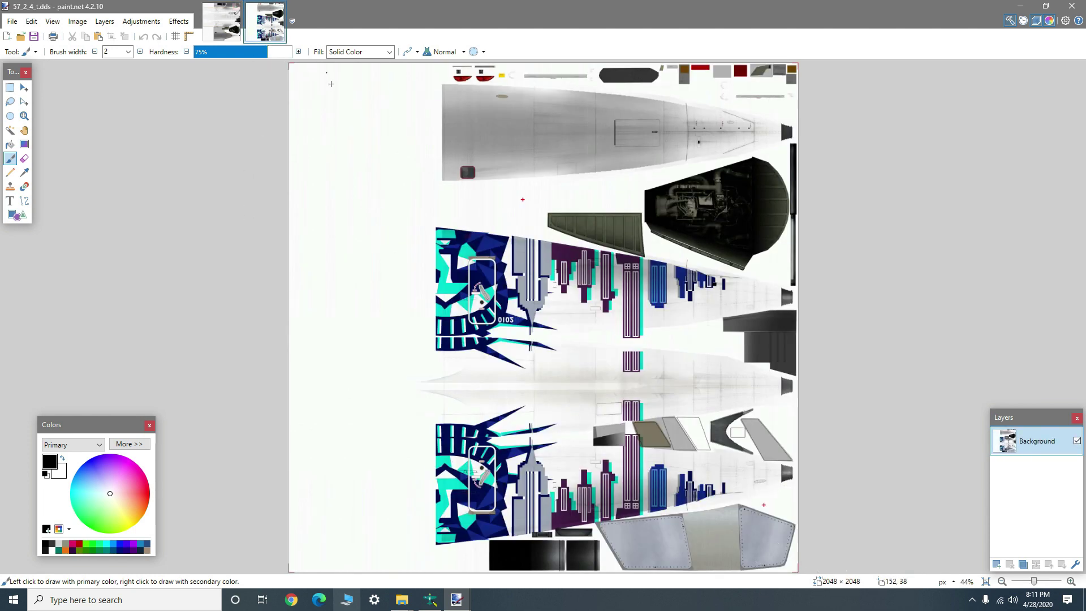
{"action": "key", "text": "ctrl+Tab"}
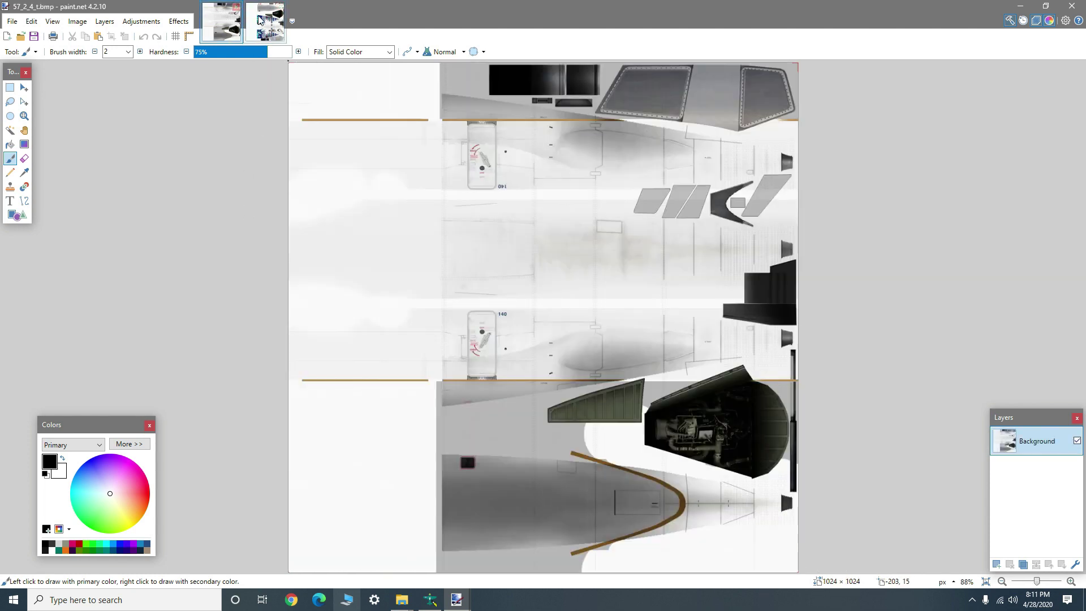
{"action": "key", "text": "ctrl+Tab"}
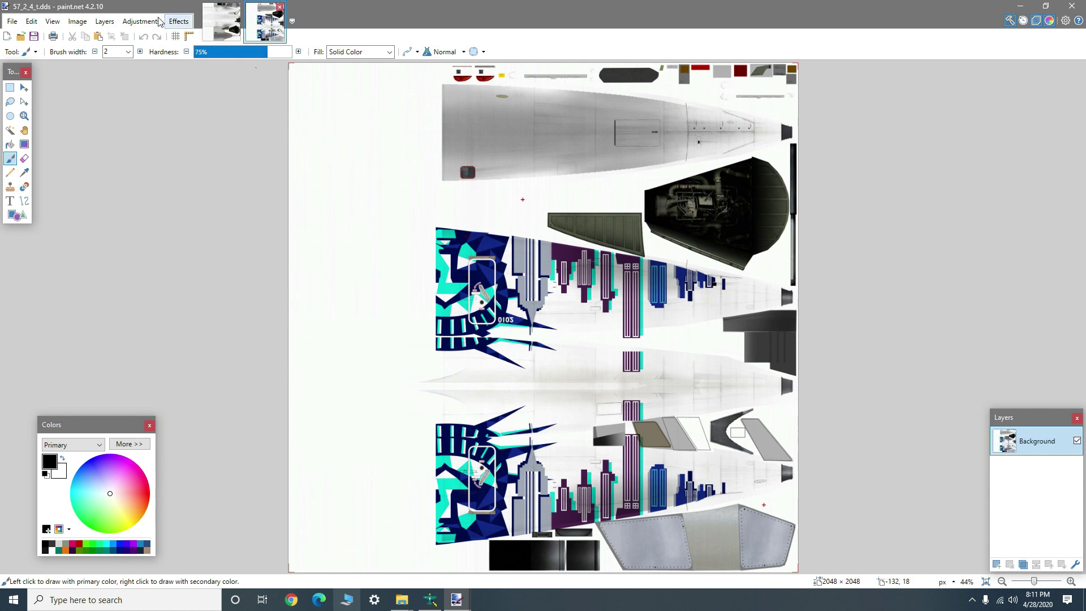
Flip 57_2_4_t.dds vertically and check its orientation against 57_2_4_t.bmp
{"action": "left_click", "coordinate": [77, 23]}
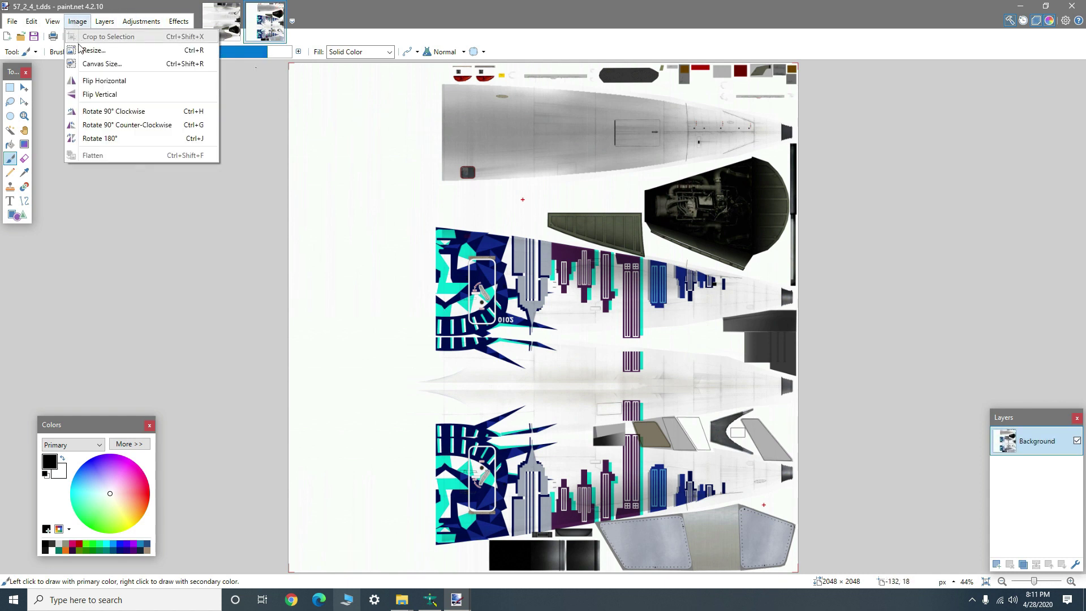
{"action": "left_click", "coordinate": [91, 96]}
{"action": "left_click", "coordinate": [226, 29]}
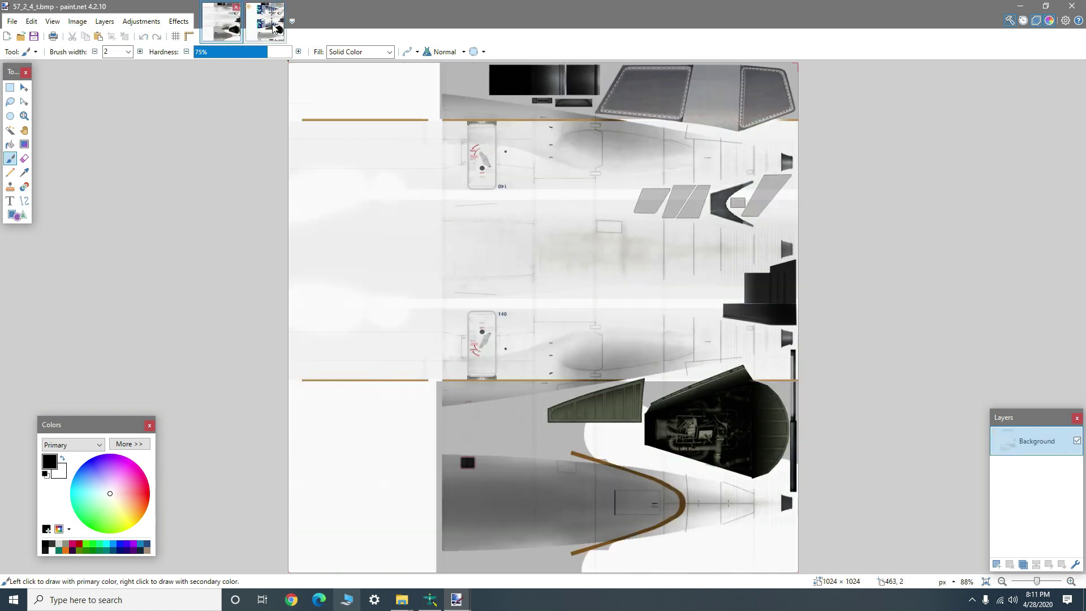
{"action": "left_click", "coordinate": [251, 25]}
{"action": "left_click", "coordinate": [237, 22]}
{"action": "key", "text": "ctrl+Tab"}
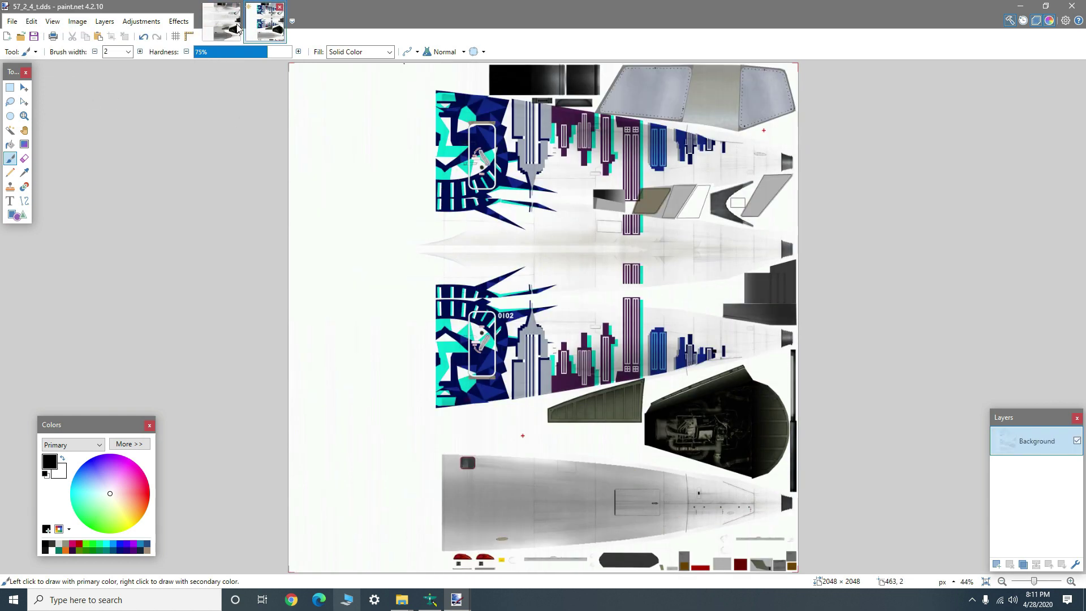
{"action": "left_click", "coordinate": [220, 30]}
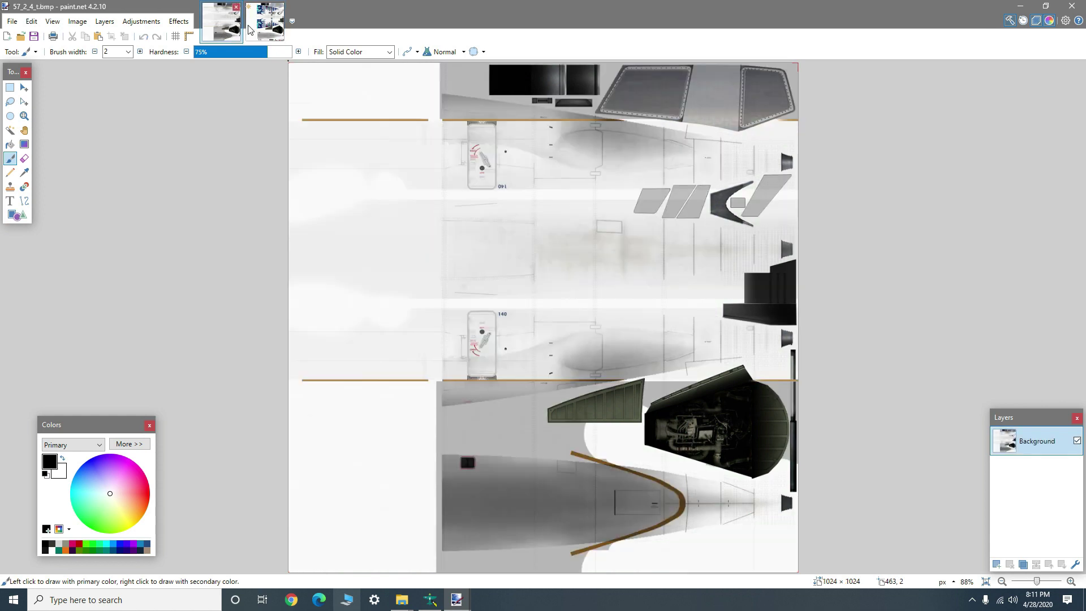
Resize 57_2_4_t.dds to 1024 × 1024 pixels with the aspect ratio maintained
{"action": "left_click", "coordinate": [251, 30]}
{"action": "left_click", "coordinate": [79, 26]}
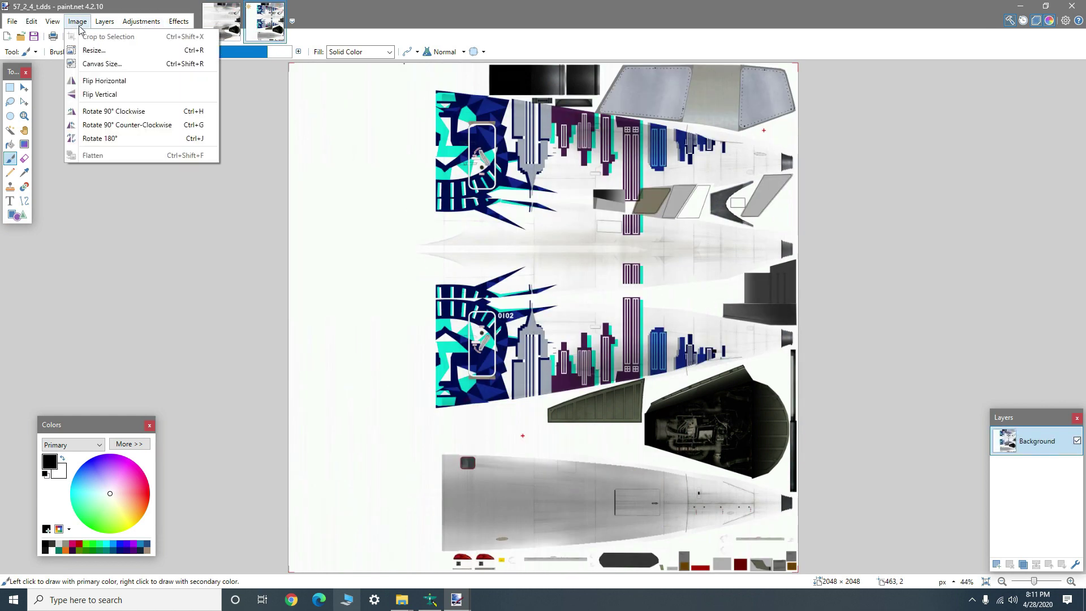
{"action": "left_click", "coordinate": [86, 51]}
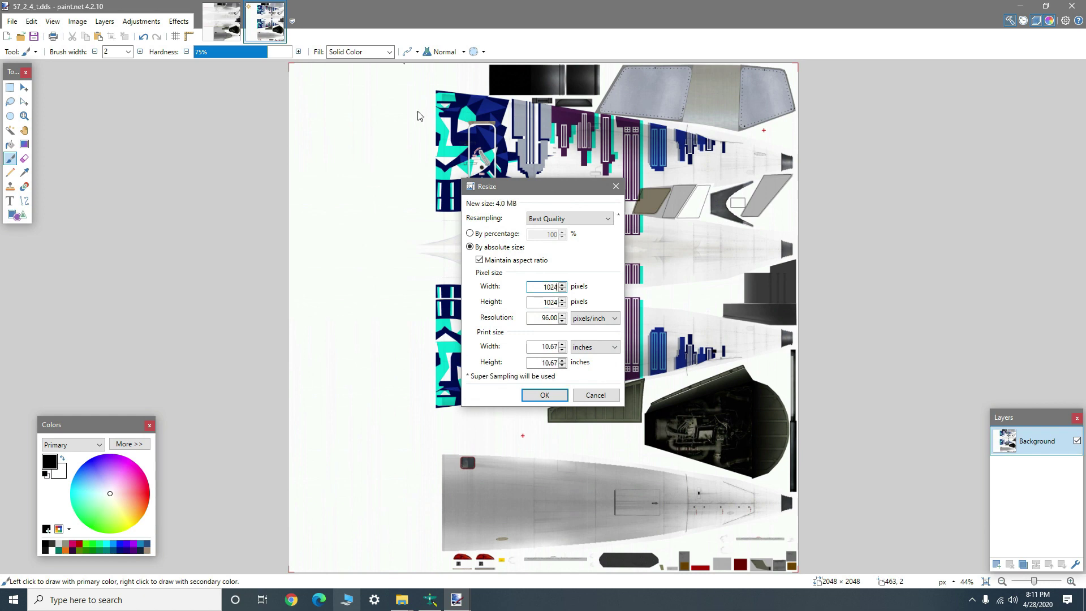
{"action": "left_click", "coordinate": [545, 396]}
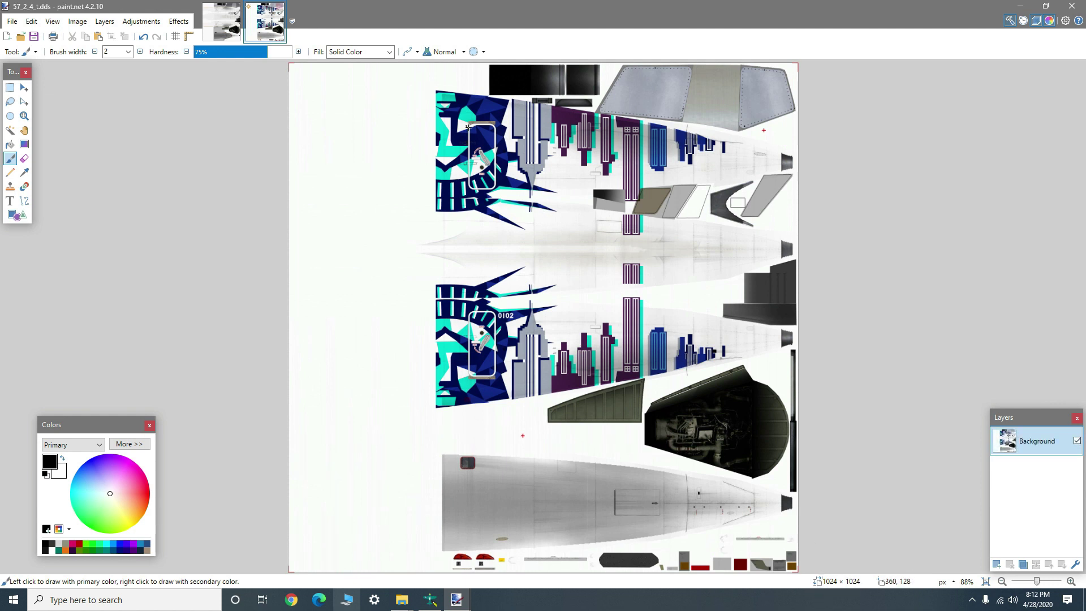
Copy the entire 57_2_4_t.dds image and paste it onto a new layer in 57_2_4_t.bmp
{"action": "left_click", "coordinate": [10, 88]}
{"action": "key", "text": "ctrl+minus"}
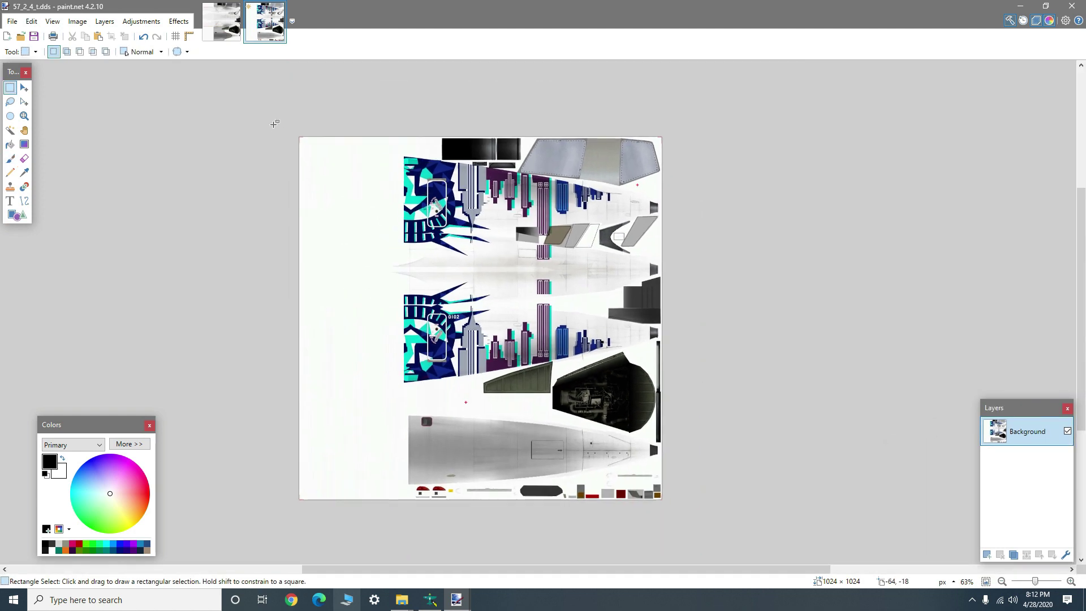
{"action": "key", "text": "ctrl+a"}
{"action": "left_click", "coordinate": [222, 21]}
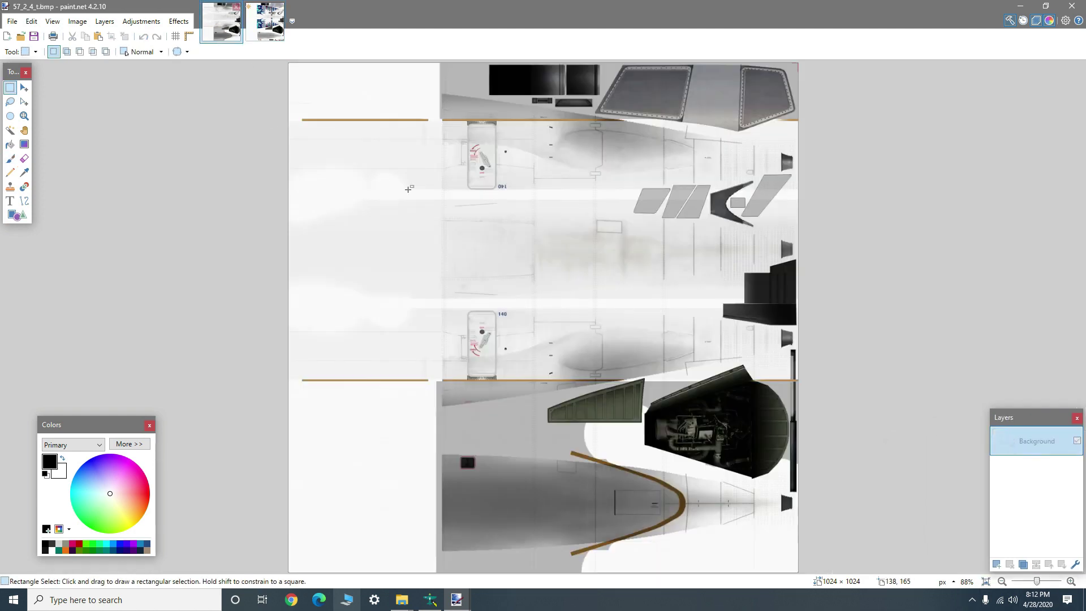
{"action": "key", "text": "ctrl+minus"}
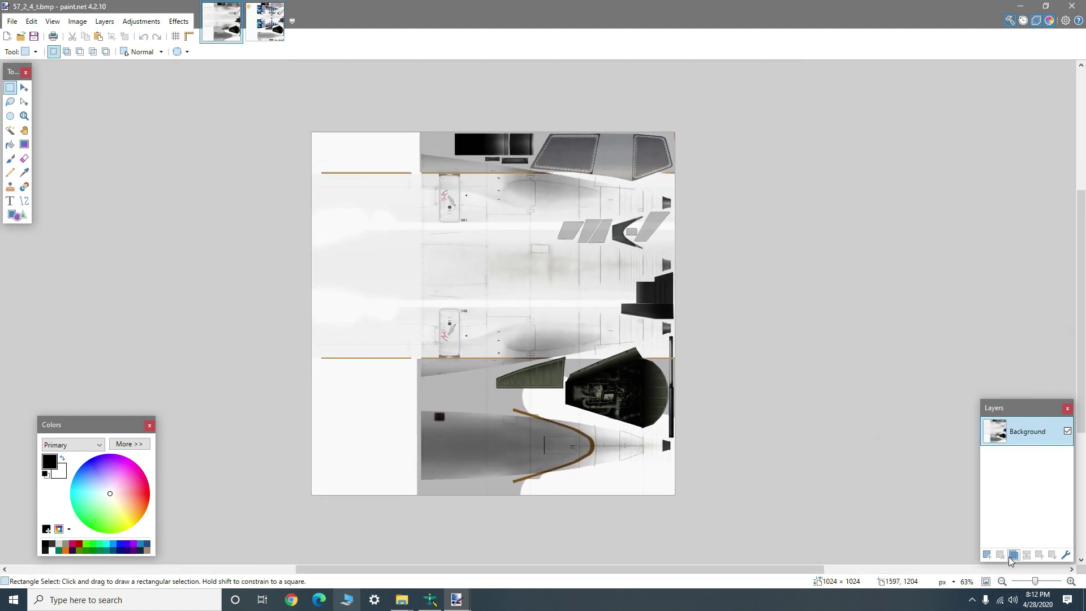
{"action": "left_click", "coordinate": [988, 554]}
{"action": "key", "text": "ctrl+v"}
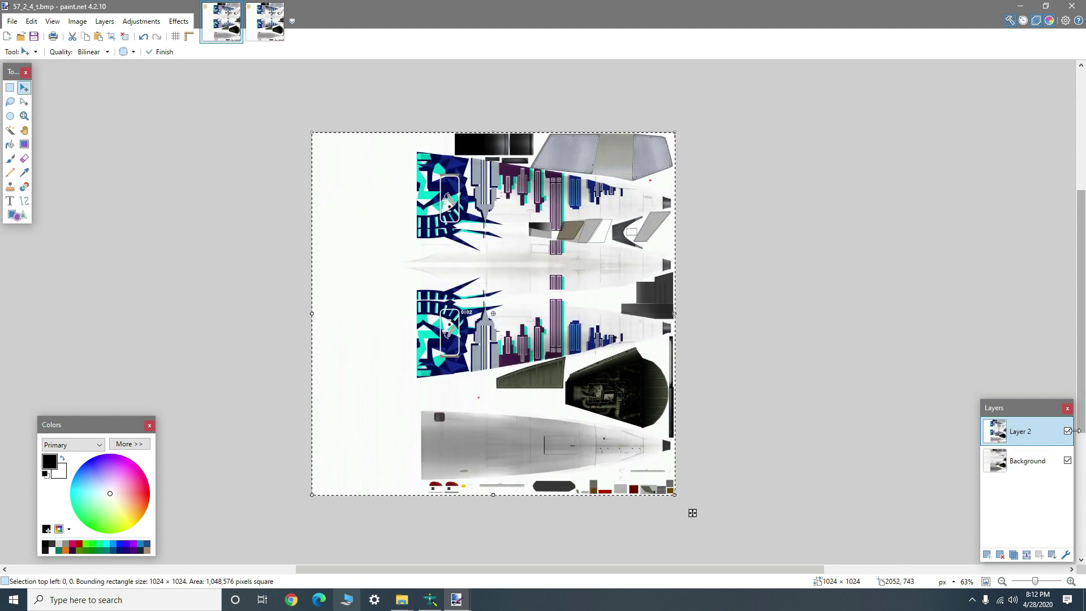
Toggle the visibility of Layer 2 in 57_2_4_t.bmp to compare the pasted livery's alignment with the original texture
{"action": "left_click", "coordinate": [1068, 432]}
{"action": "left_click", "coordinate": [1069, 432]}
{"action": "left_click", "coordinate": [1069, 433]}
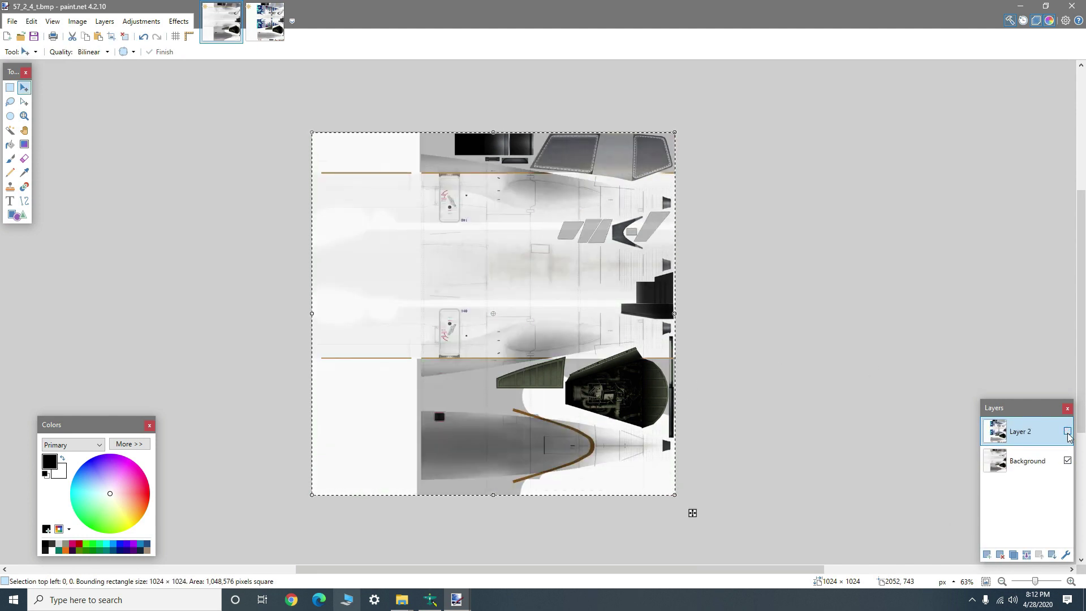
{"action": "left_click", "coordinate": [1068, 433]}
{"action": "left_click", "coordinate": [1069, 432]}
{"action": "left_click", "coordinate": [1068, 433]}
{"action": "left_click", "coordinate": [1068, 432]}
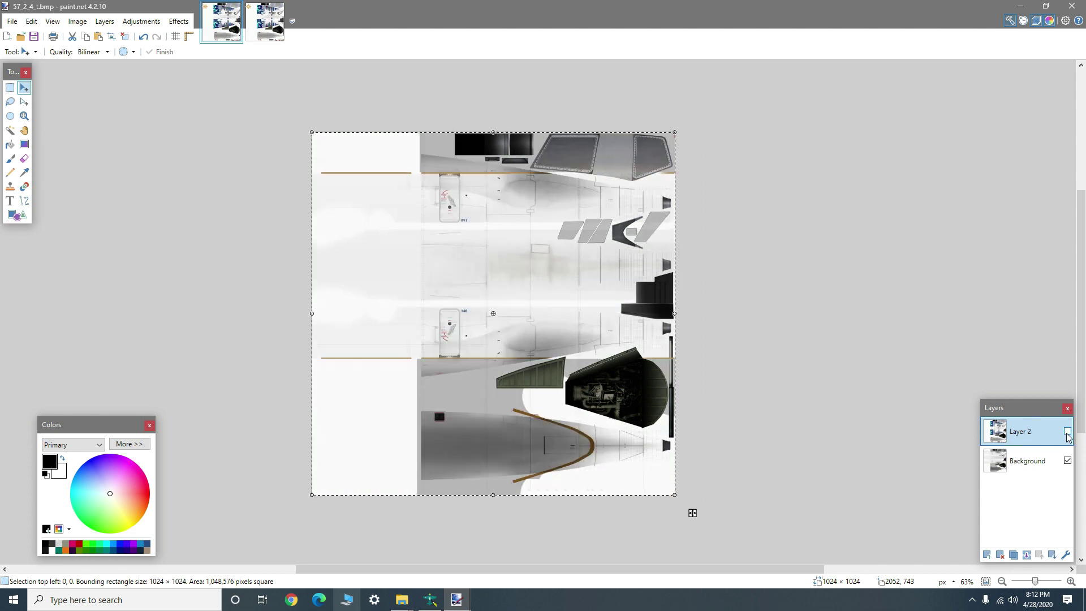
{"action": "left_click", "coordinate": [1068, 433]}
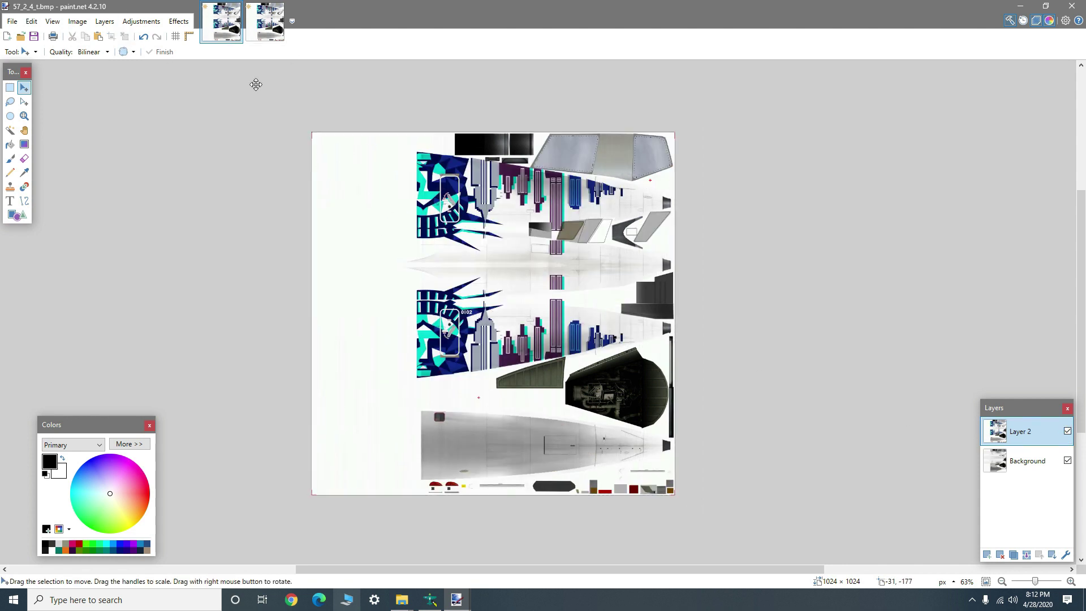
Merge Layer 2 into the background and save 57_2_4_t.bmp with the auto-detect bit depth
{"action": "left_click", "coordinate": [1027, 556]}
{"action": "key", "text": "ctrl+s"}
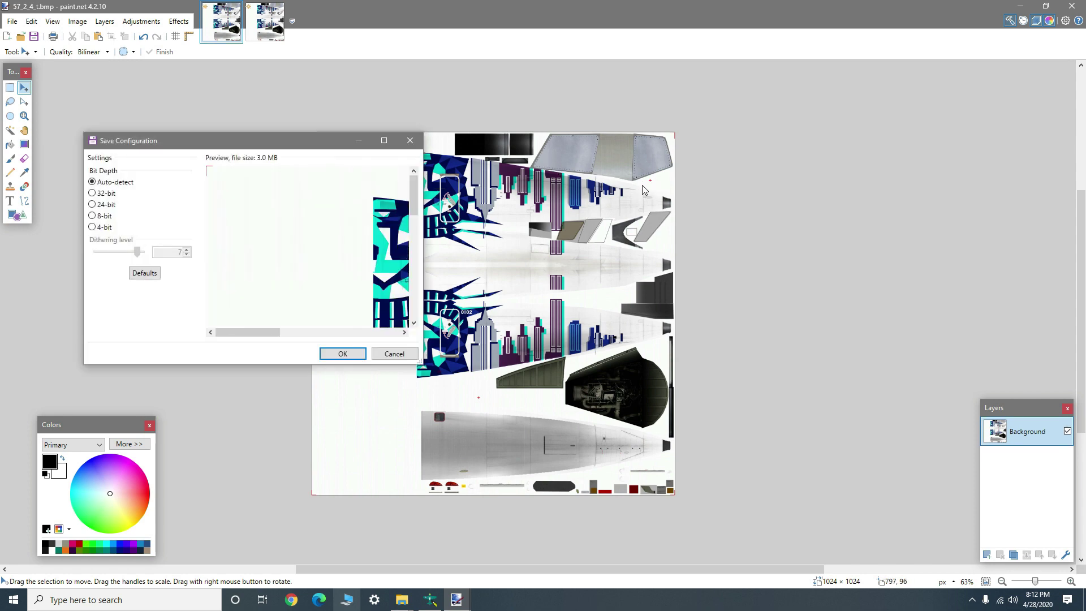
{"action": "key", "text": "Return"}
Close 57_2_4_t.bmp and 57_2_4_t.dds, discarding the changes to the dds file
{"action": "key", "text": "ctrl+w"}
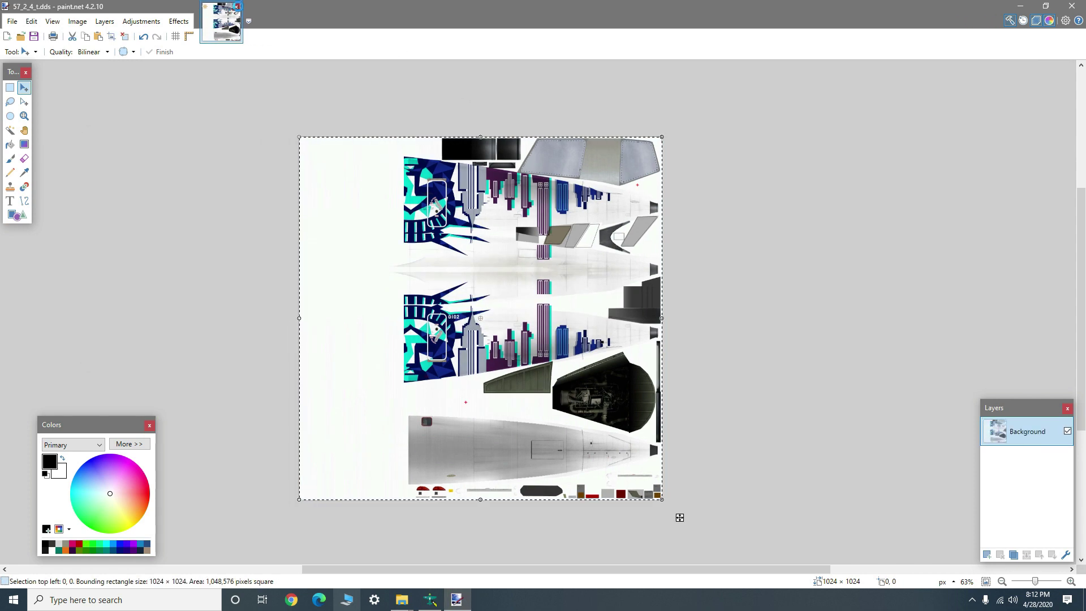
{"action": "key", "text": "ctrl+w"}
{"action": "left_click", "coordinate": [580, 378]}
Restore the paint.net window to a smaller size and place it beside the Texture.UNITED_AIRLINES_N14102 folder window
{"action": "double_click", "coordinate": [474, 7]}
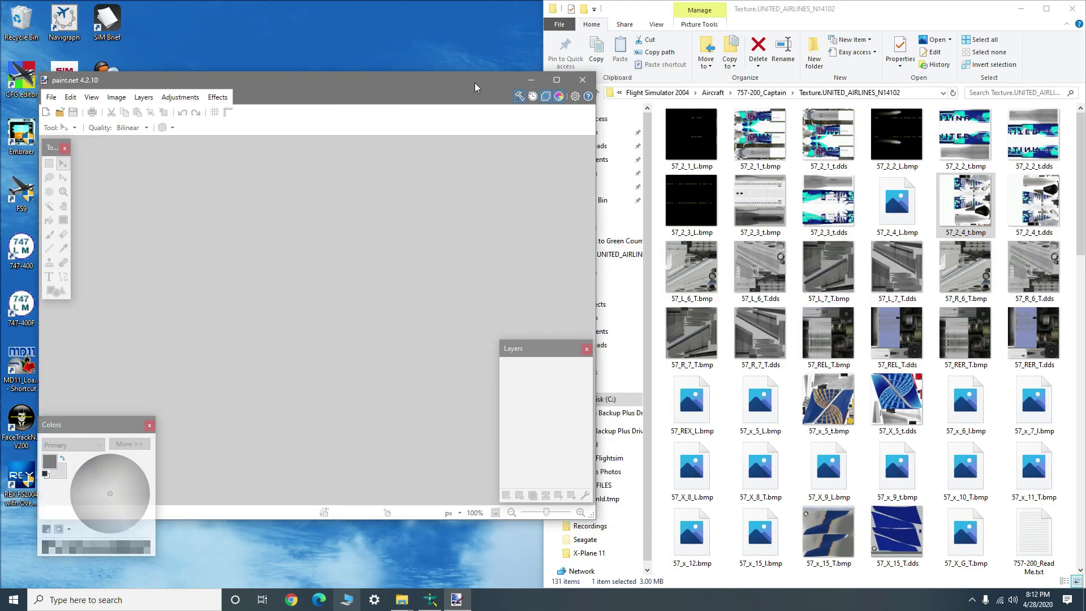
{"action": "left_click_drag", "start_coordinate": [474, 87], "coordinate": [426, 86]}
{"action": "left_click", "coordinate": [983, 228]}
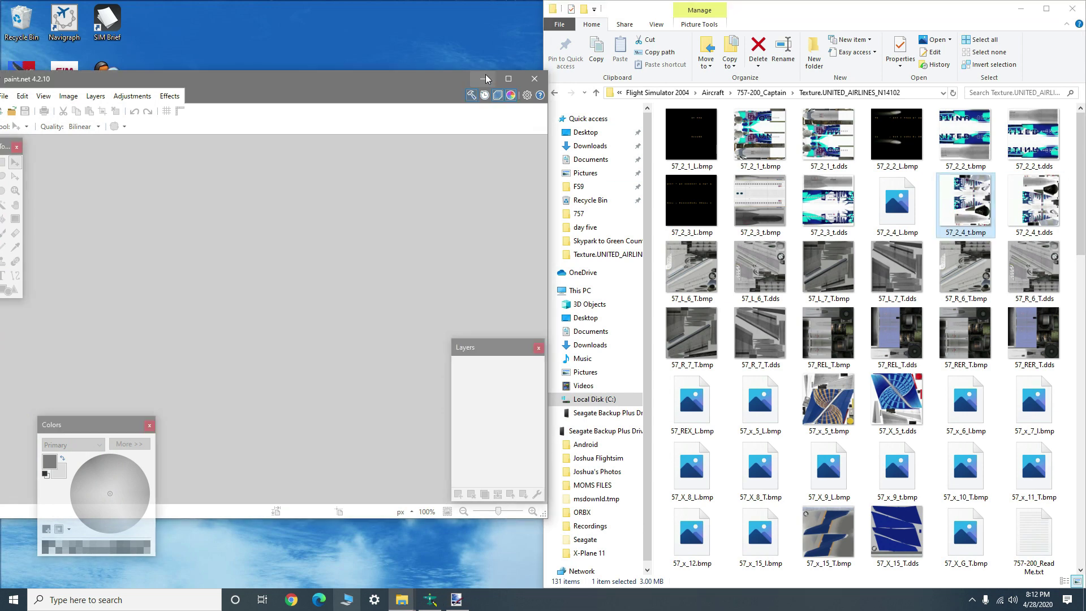
{"action": "left_click", "coordinate": [483, 78]}
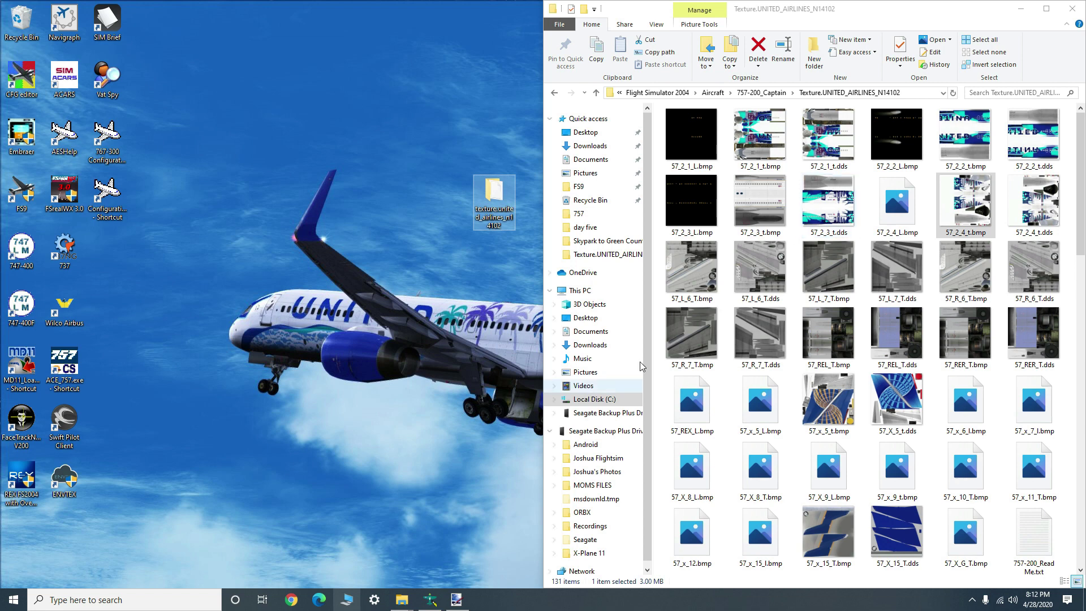
{"action": "left_click", "coordinate": [460, 599]}
Open 57_2_3_t.bmp and 57_2_3_t.dds from the texture folder as separate images in a maximized paint.net window
{"action": "left_click", "coordinate": [760, 209]}
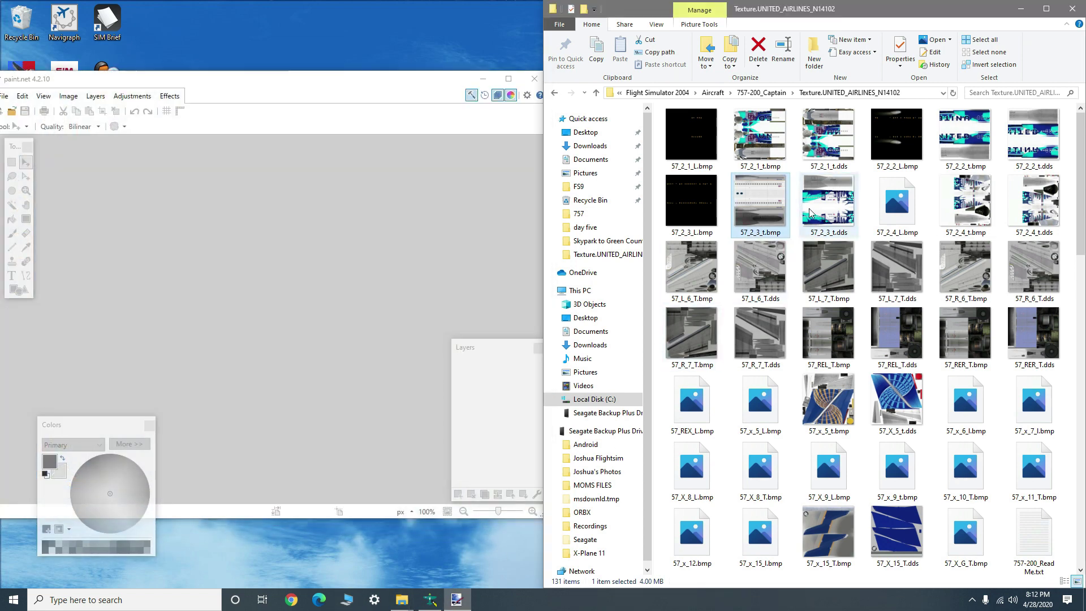
{"action": "left_click", "coordinate": [829, 218], "text": "ctrl"}
{"action": "left_click_drag", "start_coordinate": [727, 214], "coordinate": [279, 258]}
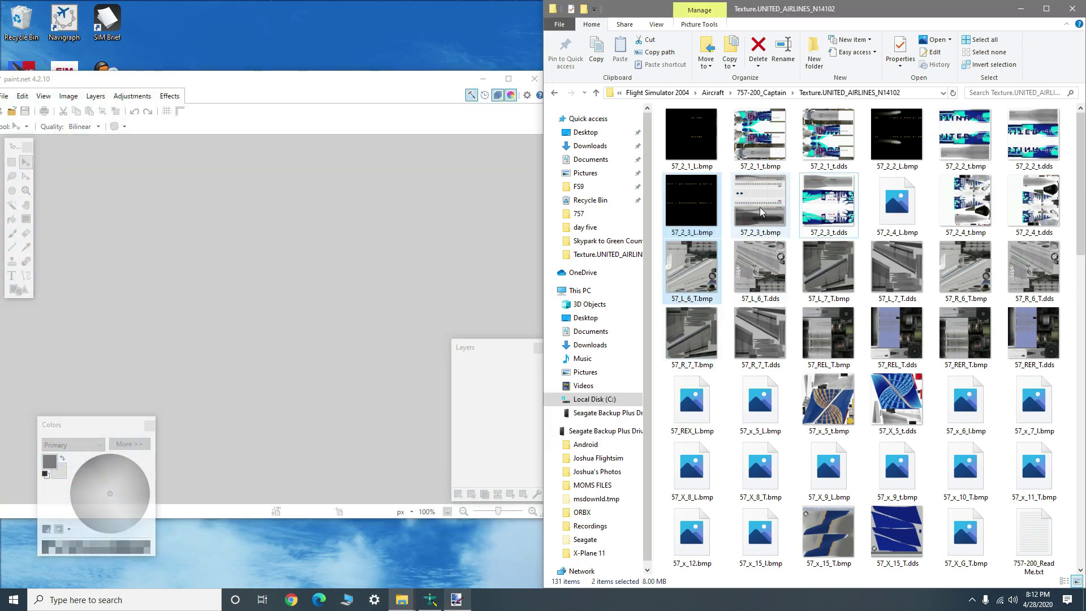
{"action": "left_click", "coordinate": [754, 212]}
{"action": "left_click", "coordinate": [810, 214], "text": "ctrl"}
{"action": "left_click_drag", "start_coordinate": [394, 266], "coordinate": [395, 265]}
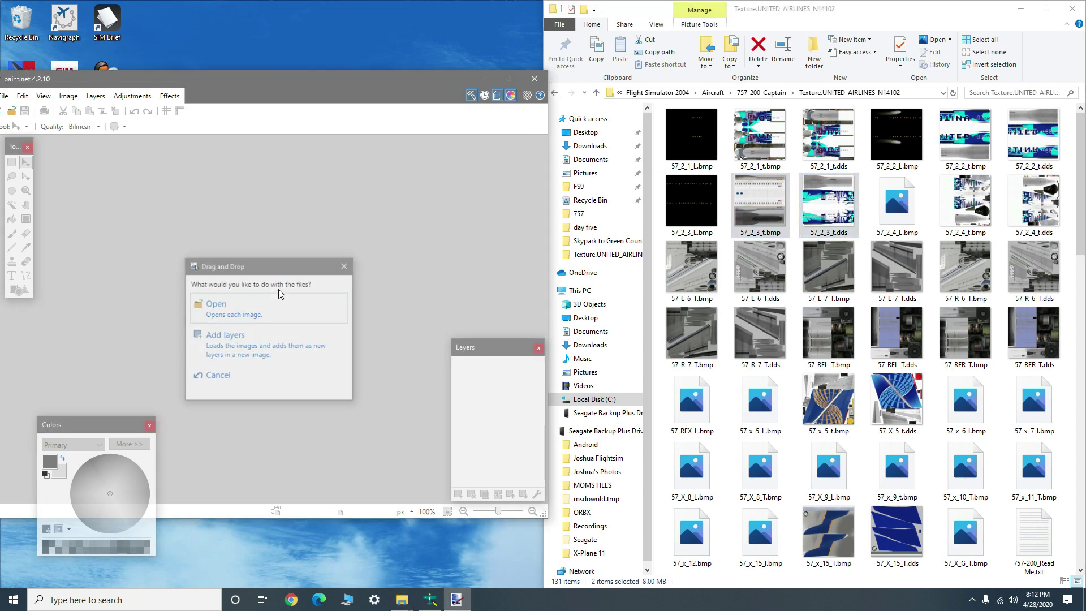
{"action": "left_click", "coordinate": [226, 305]}
{"action": "left_click", "coordinate": [509, 80]}
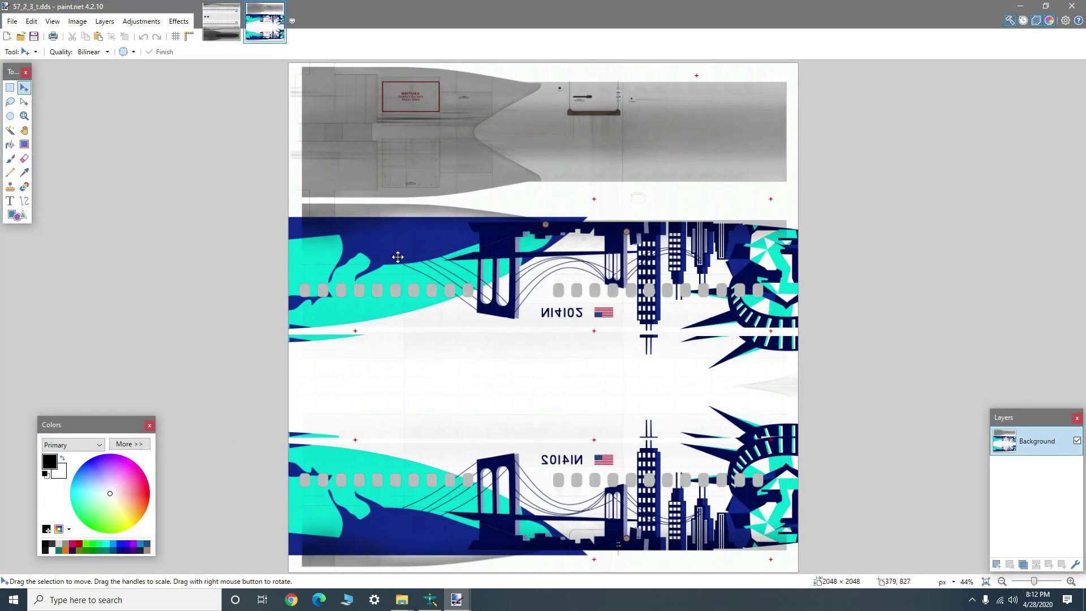
Compare the cabin windows of 57_2_3_t.dds and 57_2_3_t.bmp at close range
{"action": "scroll", "coordinate": [382, 463], "scroll_direction": "up", "scroll_amount": 5, "text": "ctrl"}
{"action": "scroll", "coordinate": [382, 463], "scroll_direction": "up", "scroll_amount": 7, "text": "ctrl"}
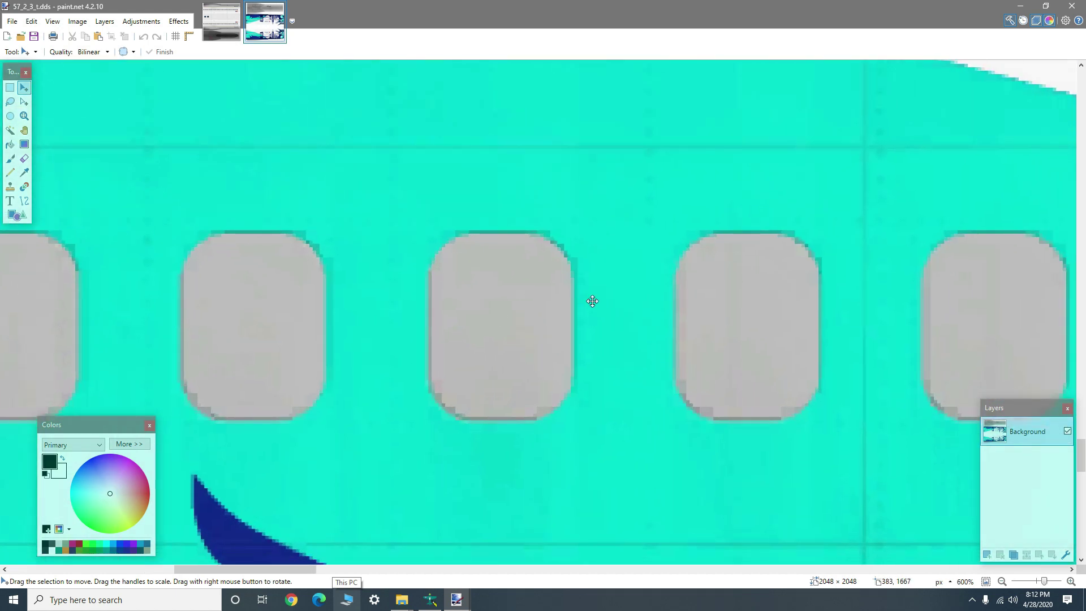
{"action": "left_click", "coordinate": [237, 22]}
{"action": "scroll", "coordinate": [494, 350], "scroll_direction": "up", "scroll_amount": 15}
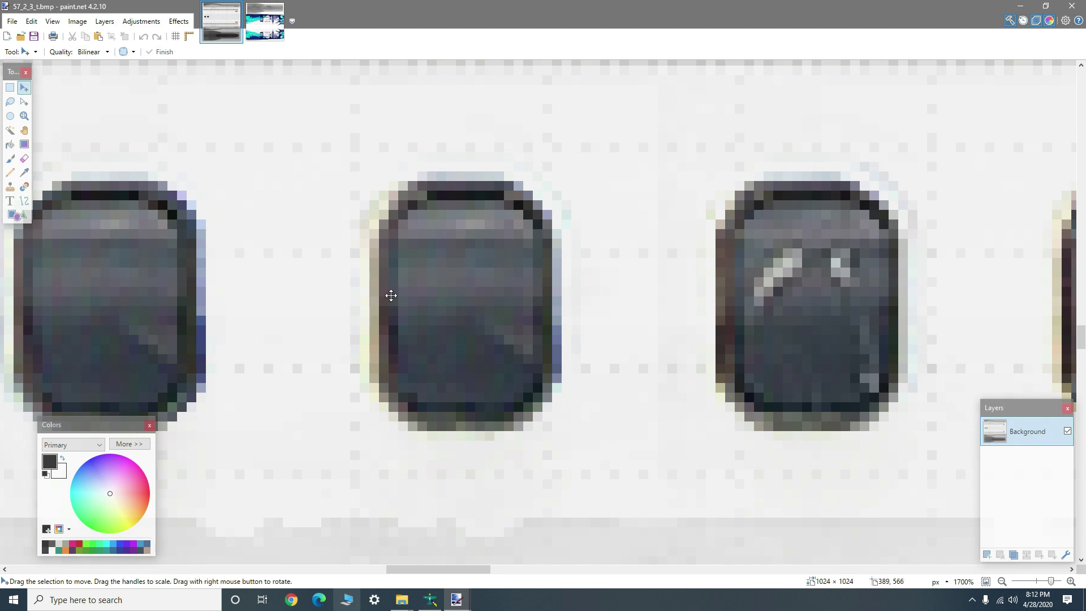
{"action": "left_click", "coordinate": [272, 23]}
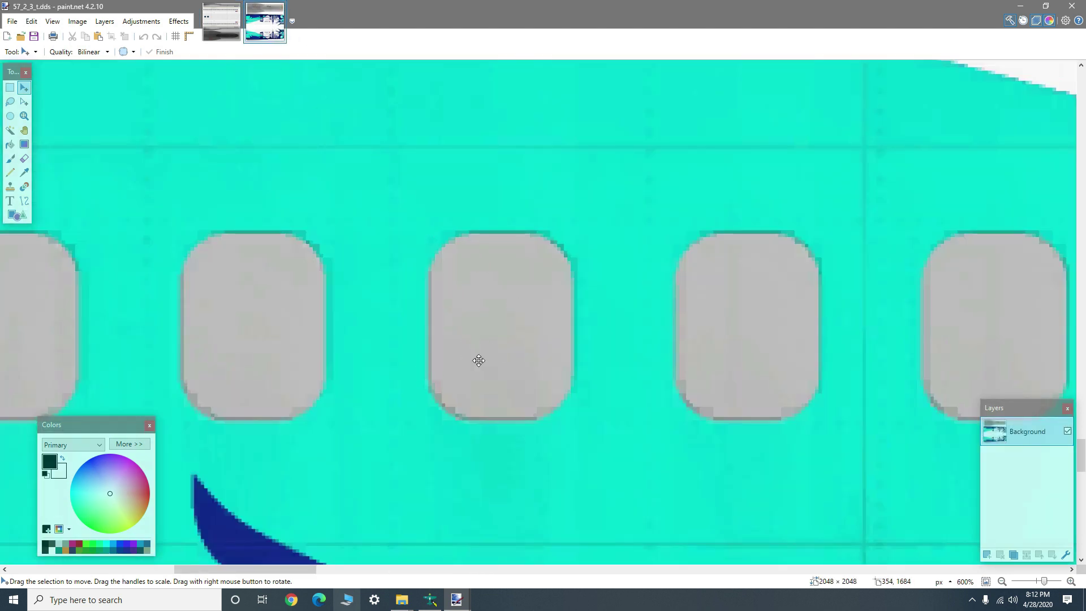
Select a single cabin window with the Magic Wand in both 57_2_3_t.dds and 57_2_3_t.bmp to compare its pixel size
{"action": "left_click", "coordinate": [12, 131]}
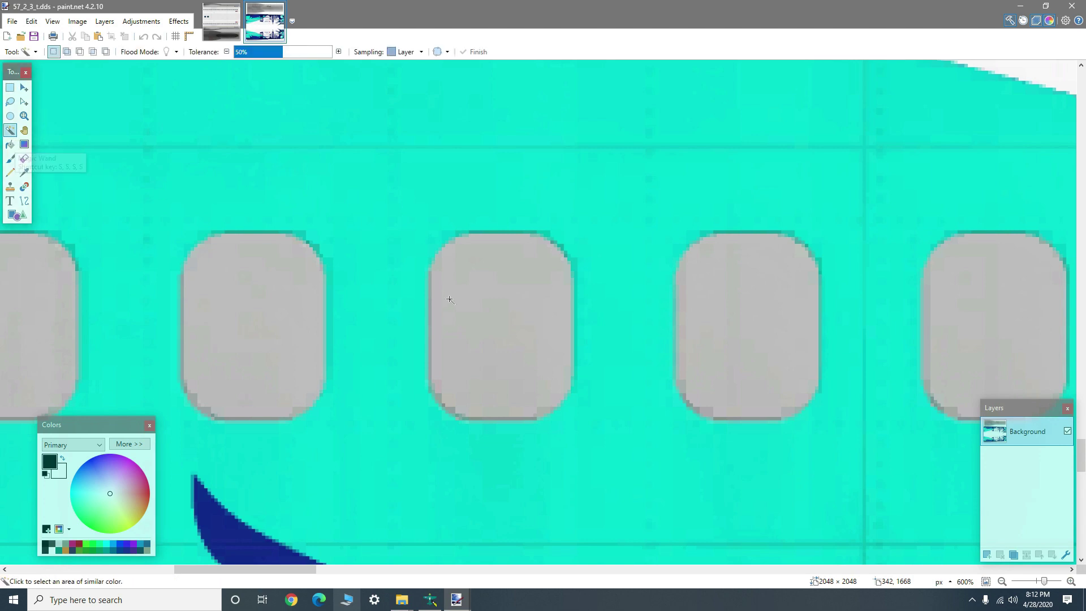
{"action": "left_click", "coordinate": [460, 311]}
{"action": "left_click", "coordinate": [383, 278]}
{"action": "left_click", "coordinate": [786, 320]}
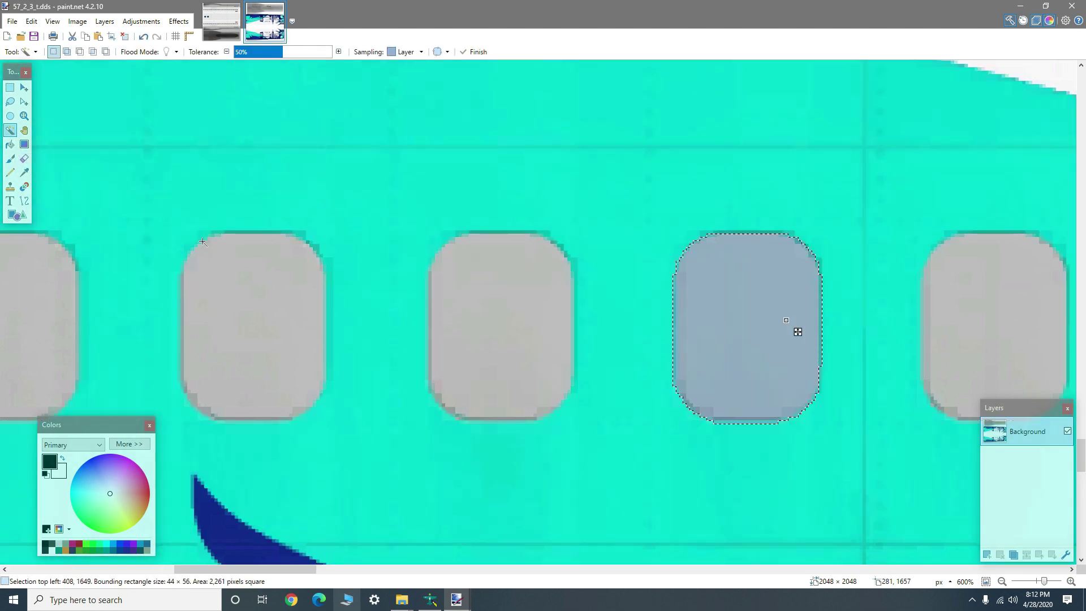
{"action": "left_click", "coordinate": [205, 11]}
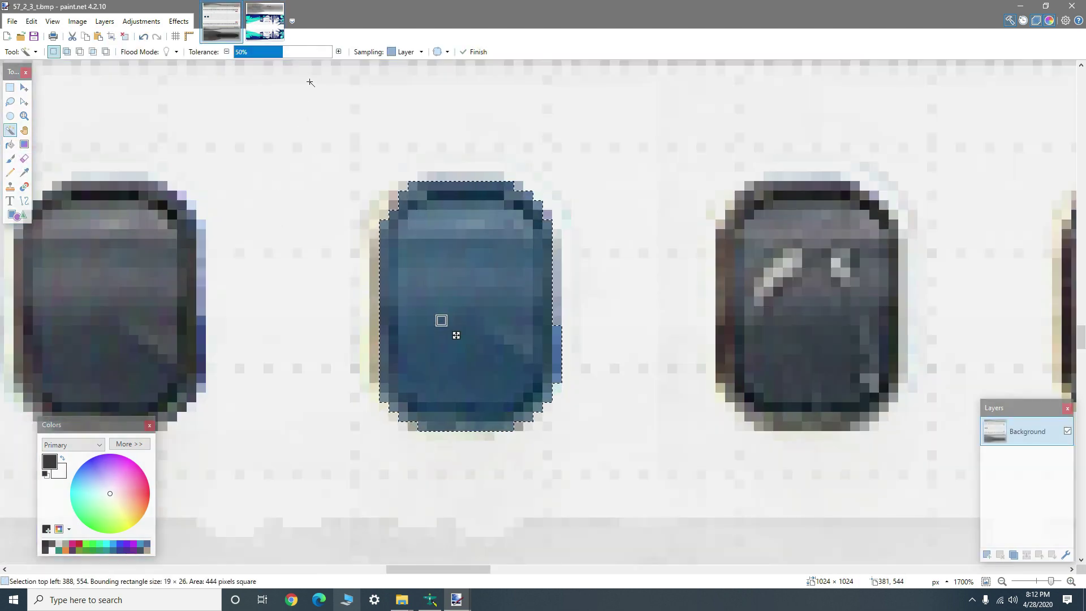
{"action": "left_click", "coordinate": [265, 21]}
Resize 57_2_3_t.dds to 1024 × 1024 pixels and flip it vertically
{"action": "scroll", "coordinate": [584, 361], "scroll_direction": "down", "scroll_amount": 6}
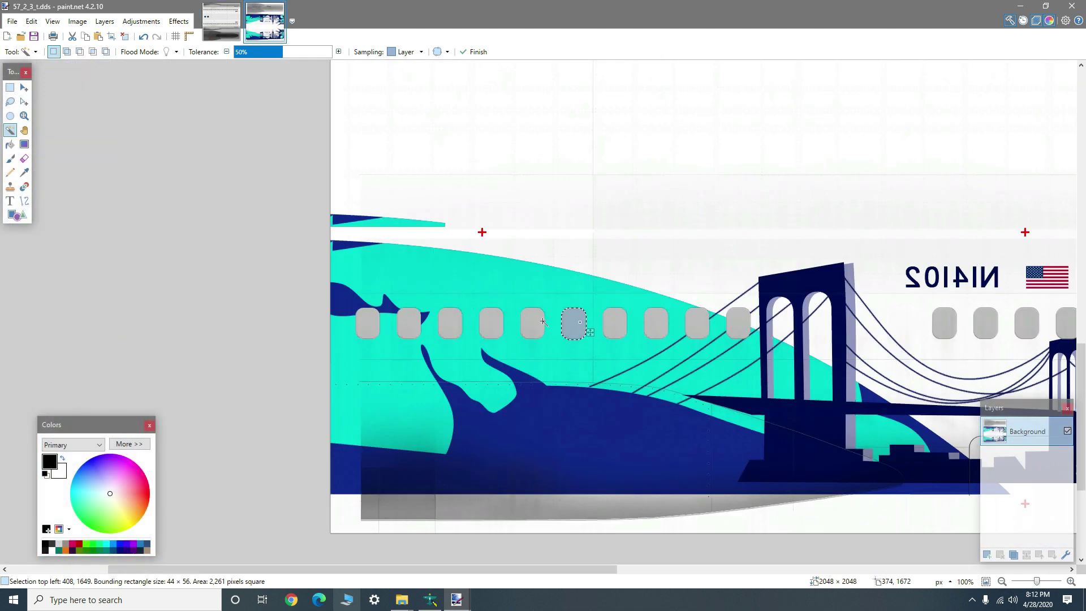
{"action": "scroll", "coordinate": [583, 361], "scroll_direction": "down", "scroll_amount": 3}
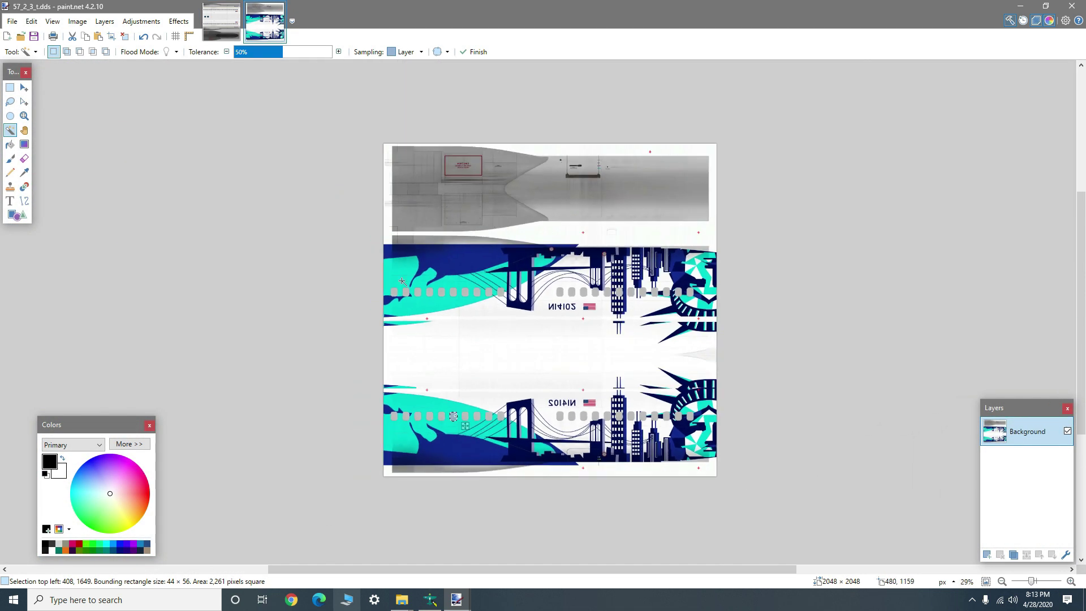
{"action": "left_click", "coordinate": [78, 22]}
{"action": "left_click", "coordinate": [93, 52]}
{"action": "key", "text": "Return"}
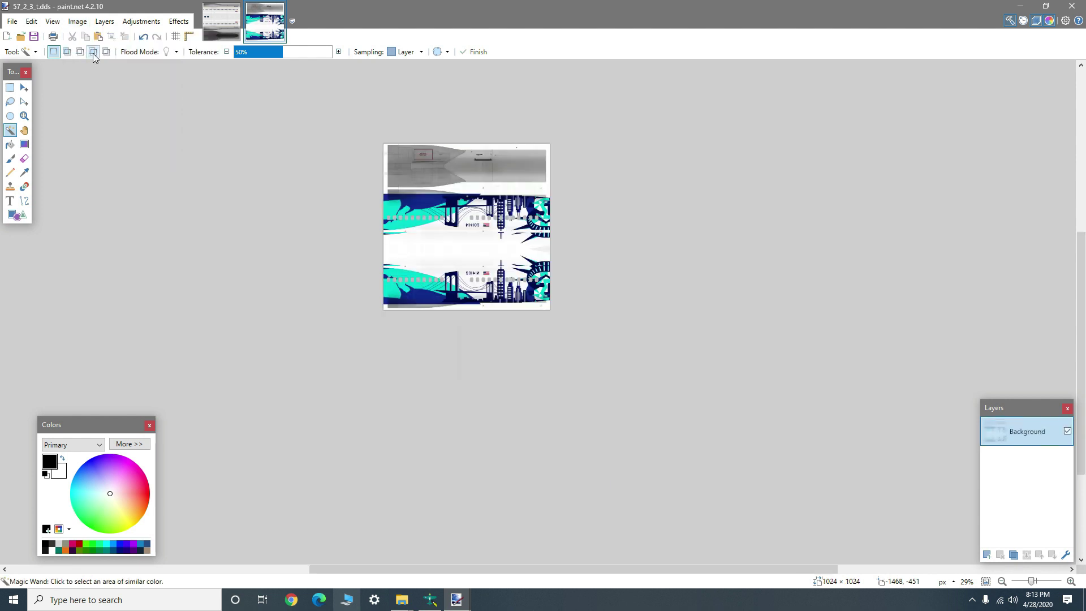
{"action": "left_click", "coordinate": [78, 20]}
{"action": "left_click", "coordinate": [99, 94]}
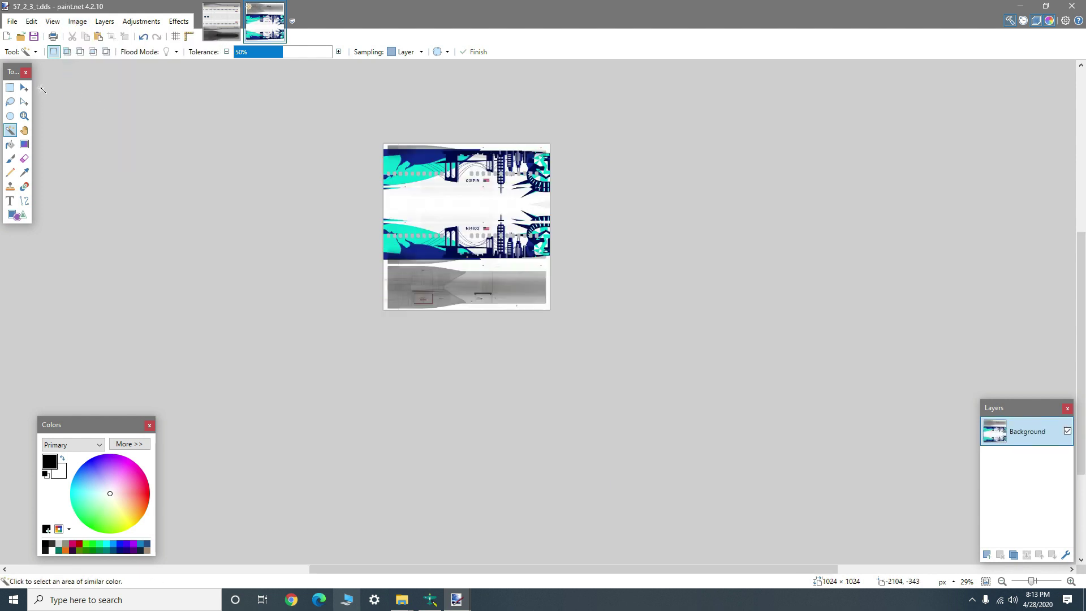
Copy the entire 57_2_3_t.dds image, paste it onto a new layer in 57_2_3_t.bmp and deselect it
{"action": "key", "text": "s"}
{"action": "key", "text": "ctrl+a"}
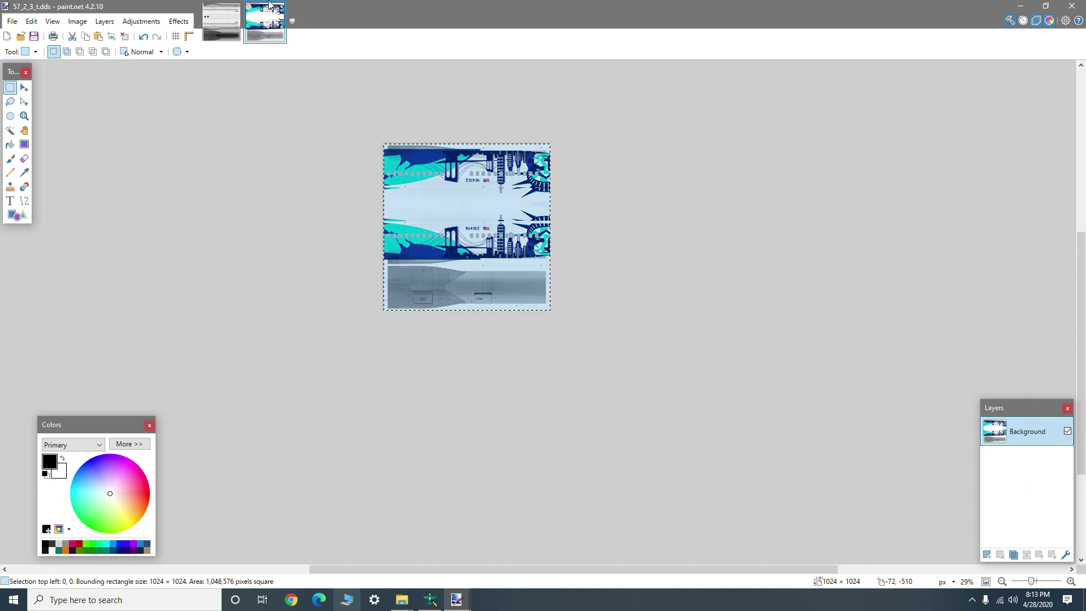
{"action": "left_click", "coordinate": [222, 22]}
{"action": "left_click", "coordinate": [987, 555]}
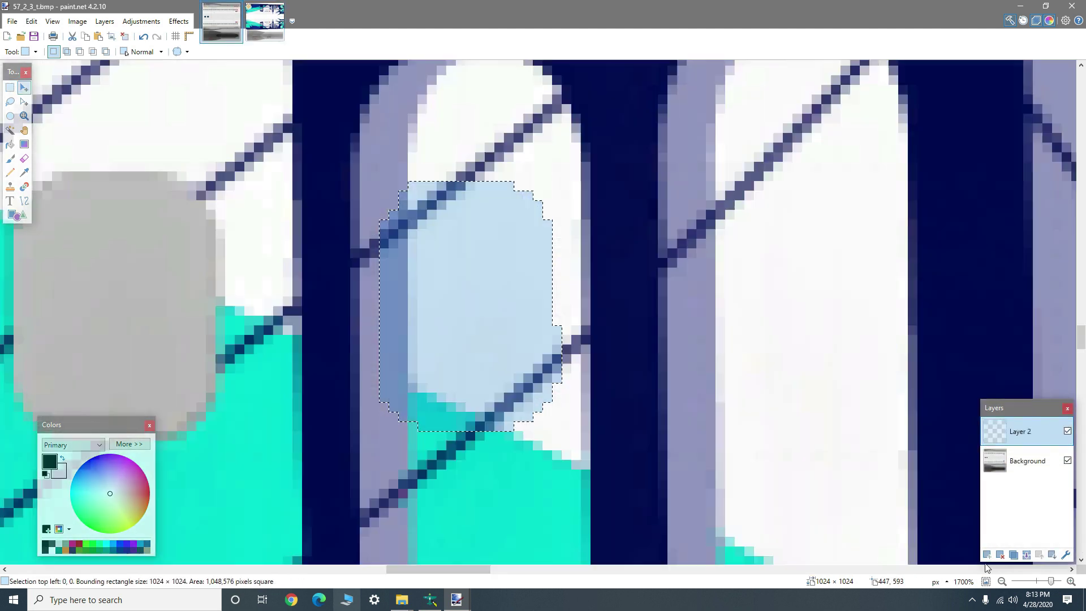
{"action": "key", "text": "ctrl+v"}
{"action": "scroll", "coordinate": [800, 492], "scroll_direction": "down", "scroll_amount": 10}
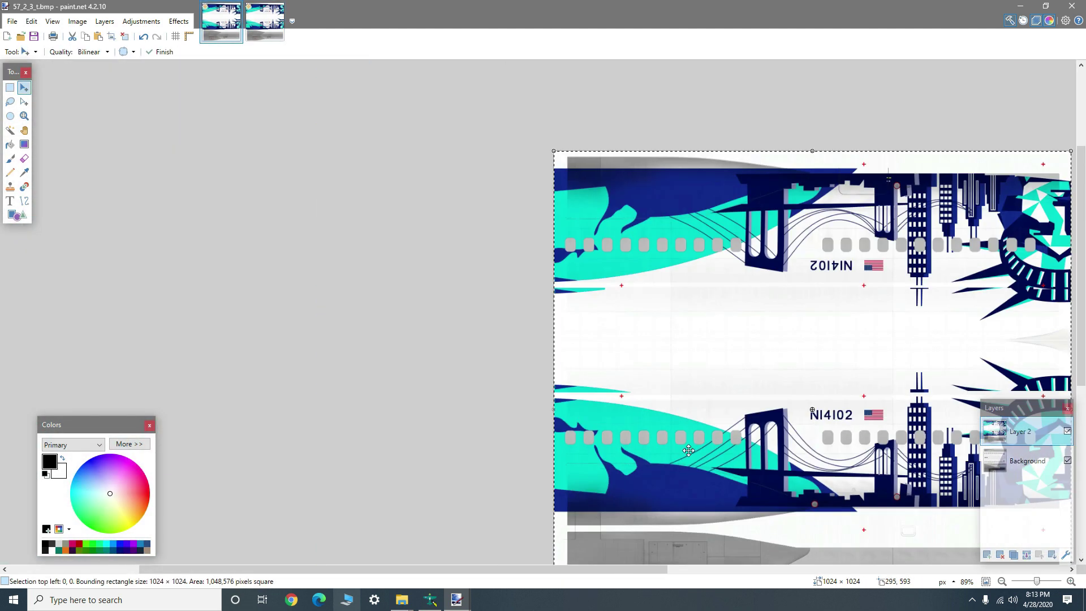
{"action": "scroll", "coordinate": [688, 450], "scroll_direction": "down", "scroll_amount": 5}
{"action": "scroll", "coordinate": [689, 451], "scroll_direction": "right", "scroll_amount": 7}
{"action": "scroll", "coordinate": [640, 352], "scroll_direction": "down", "scroll_amount": 1}
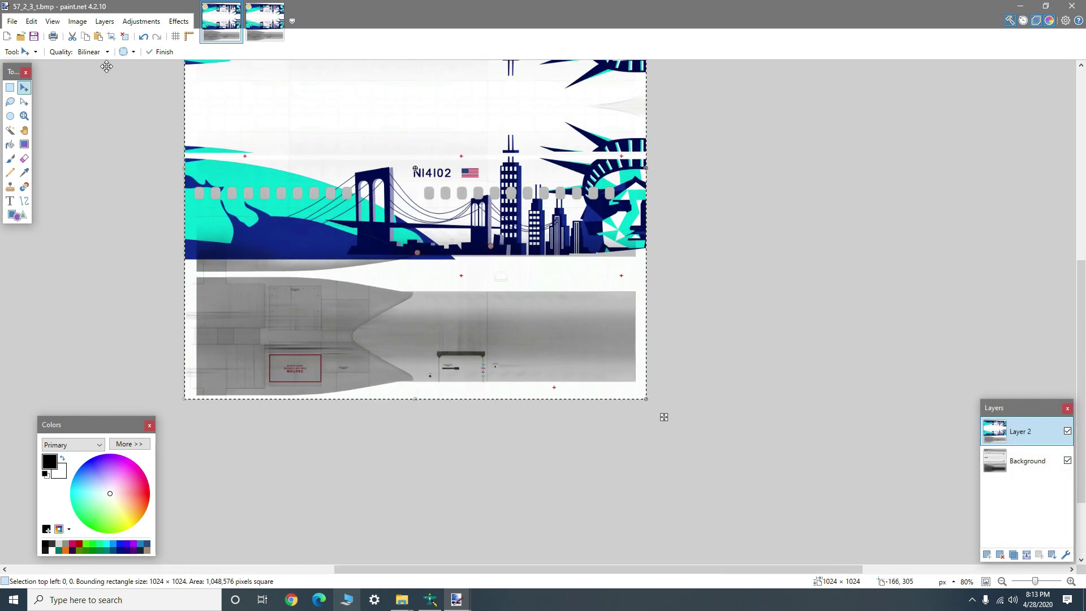
{"action": "left_click", "coordinate": [124, 37]}
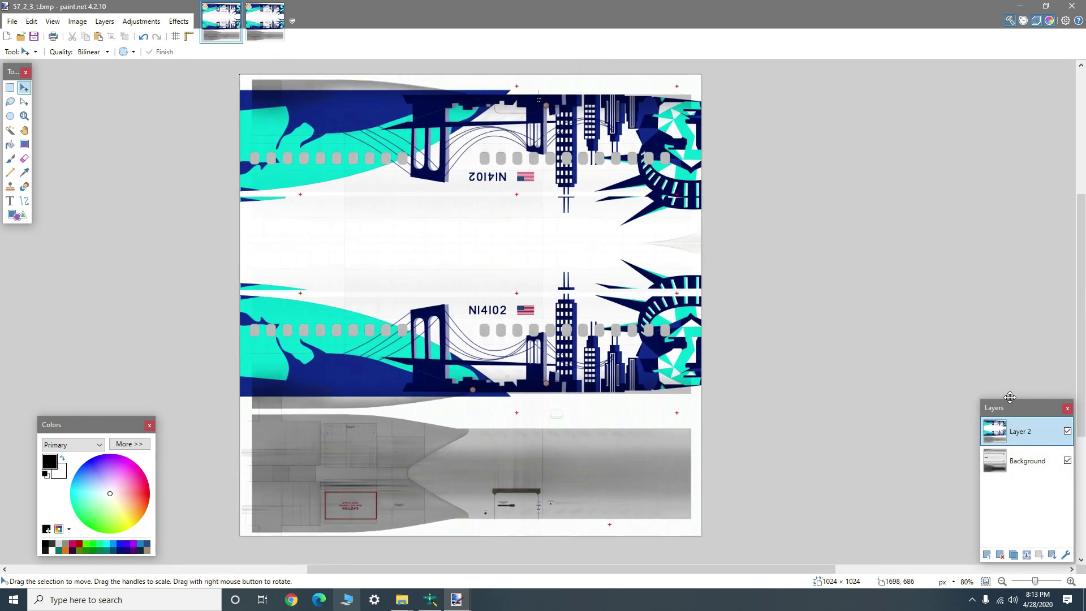
Toggle the visibility of Layer 2 in 57_2_3_t.bmp to compare the livery's windows and details with the original texture
{"action": "left_click", "coordinate": [1067, 431]}
{"action": "left_click", "coordinate": [1068, 431]}
{"action": "left_click", "coordinate": [1067, 432]}
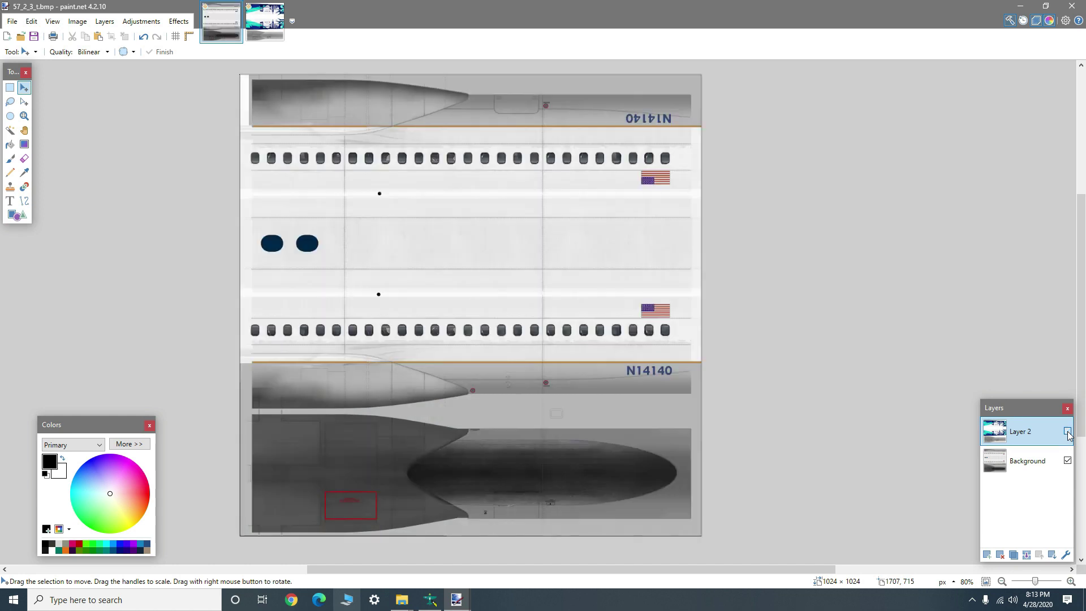
{"action": "left_click", "coordinate": [1067, 431]}
{"action": "left_click", "coordinate": [1067, 432]}
{"action": "left_click", "coordinate": [1068, 431]}
{"action": "left_click", "coordinate": [1067, 432]}
{"action": "left_click", "coordinate": [1068, 432]}
{"action": "left_click", "coordinate": [1067, 431]}
{"action": "left_click", "coordinate": [1068, 432]}
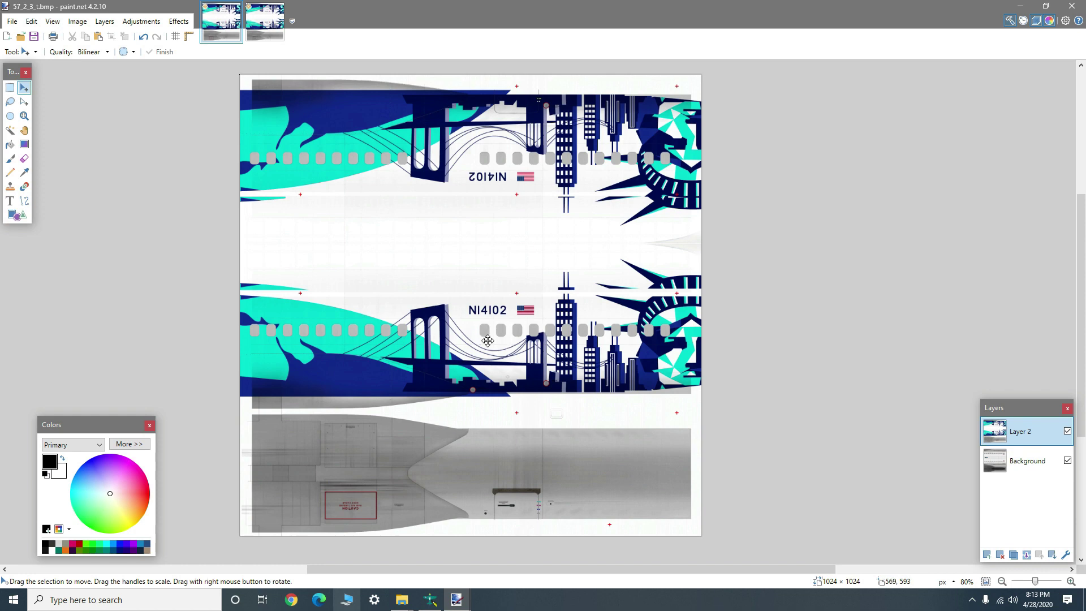
{"action": "left_click", "coordinate": [1068, 432]}
{"action": "left_click", "coordinate": [1067, 432]}
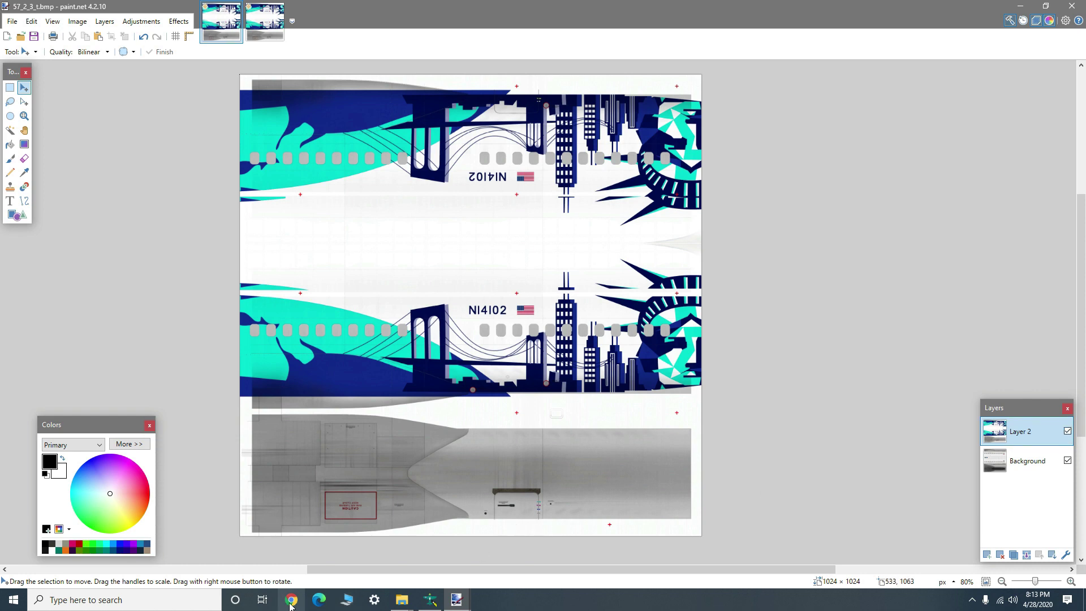
Open 57_2_3_t.psd from the texture.RK repaint folder as a separate image in paint.net
{"action": "left_click", "coordinate": [401, 600]}
{"action": "left_click", "coordinate": [449, 561]}
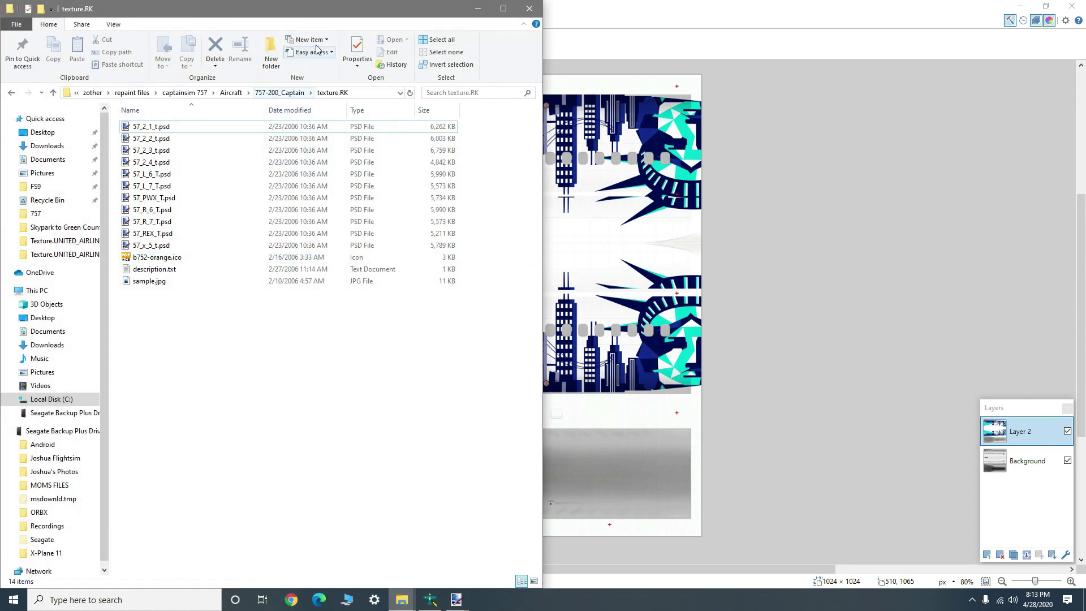
{"action": "left_click_drag", "start_coordinate": [343, 4], "coordinate": [893, 73]}
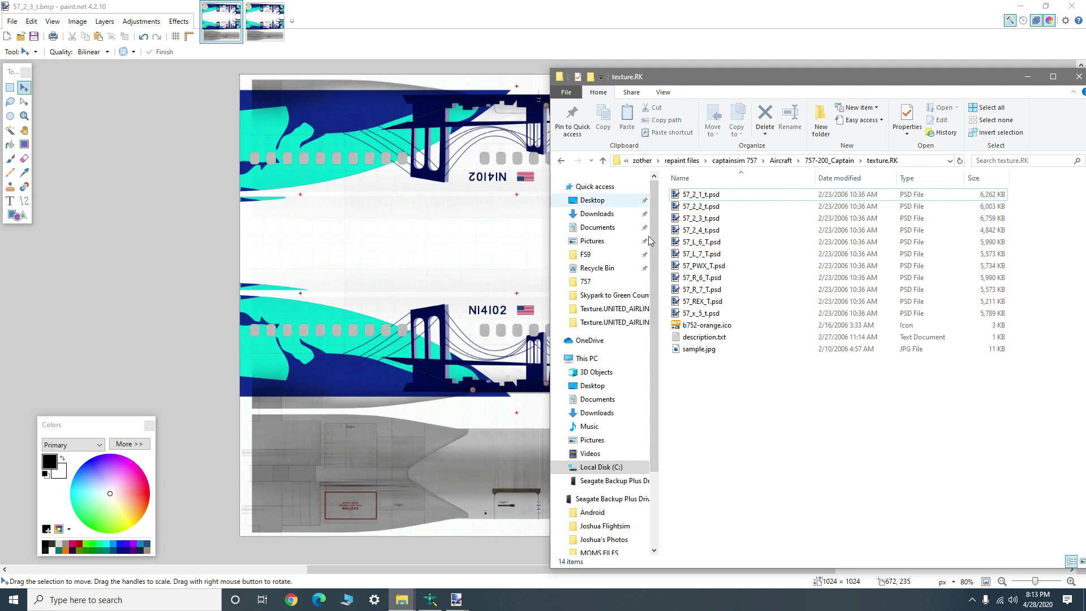
{"action": "left_click", "coordinate": [710, 219]}
{"action": "left_click_drag", "start_coordinate": [711, 222], "coordinate": [333, 232]}
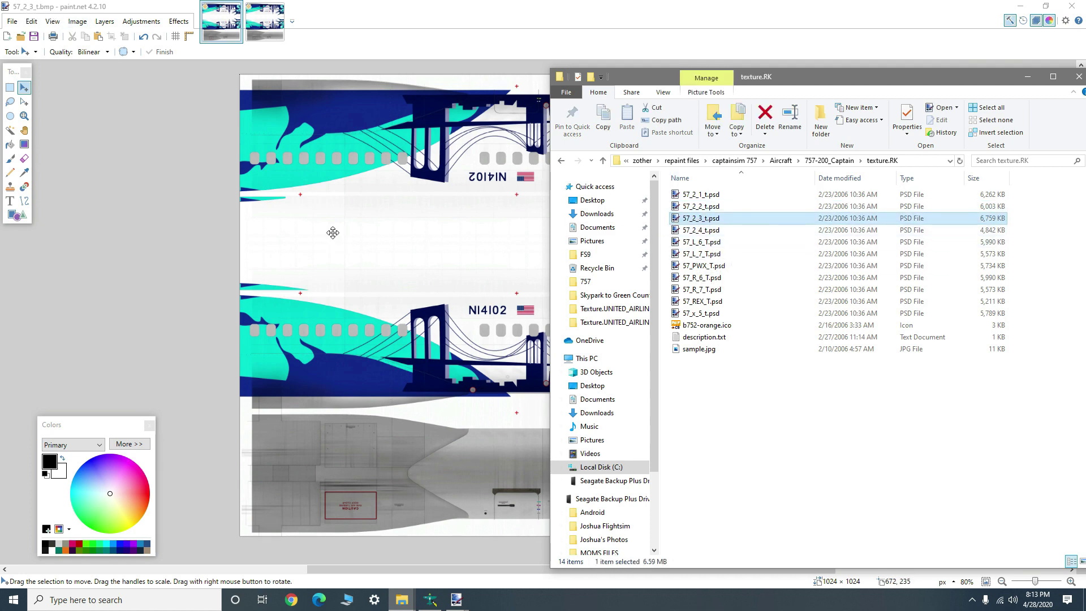
{"action": "left_click", "coordinate": [488, 305]}
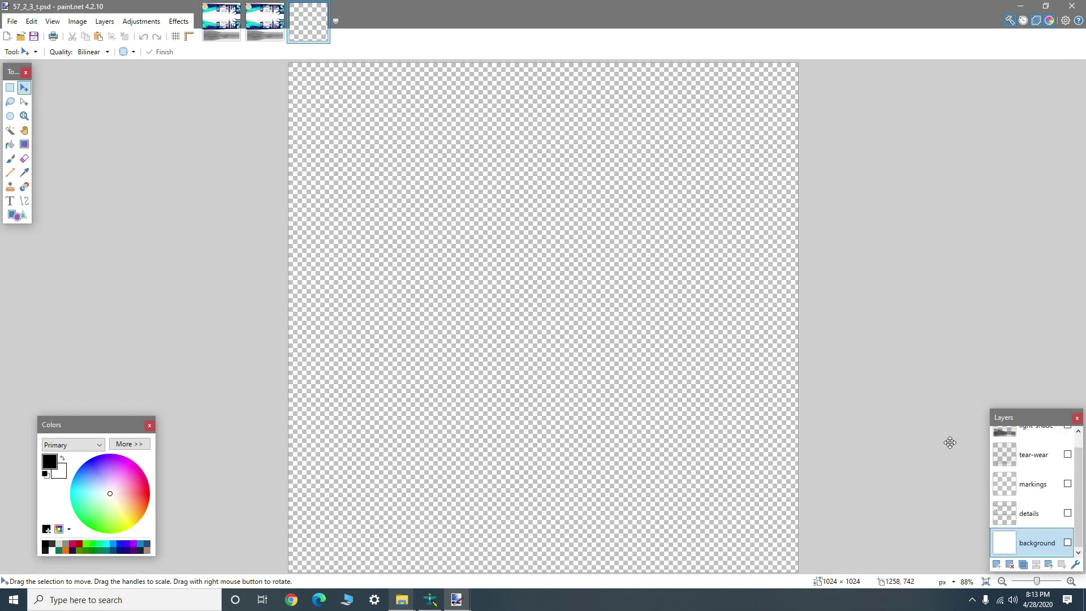
{"action": "scroll", "coordinate": [1053, 464], "scroll_direction": "up", "scroll_amount": 1}
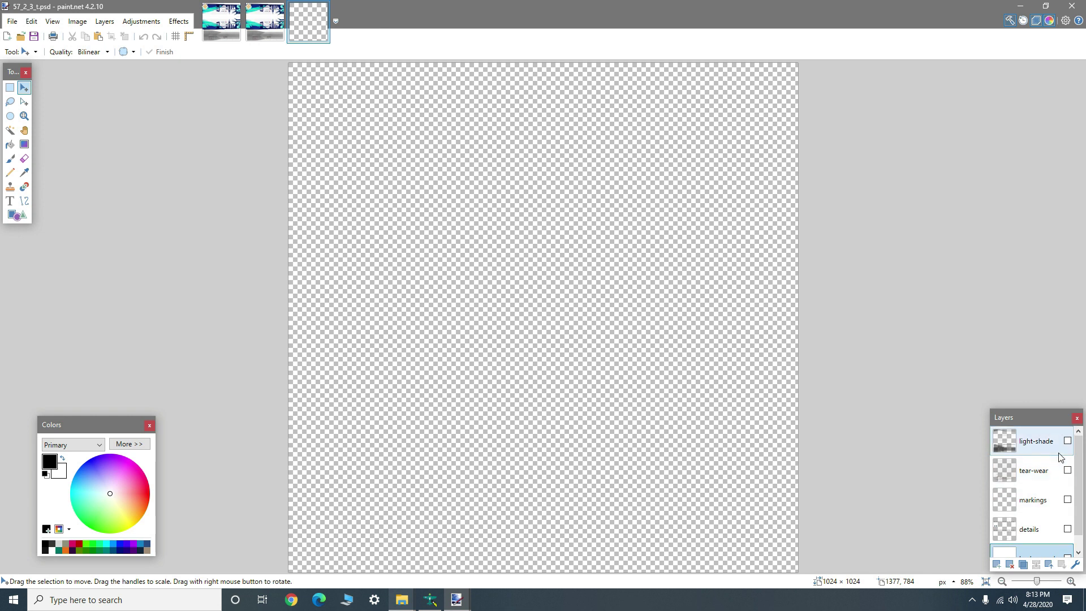
Show the details layer of 57_2_3_t.psd and select both full rows of cabin windows with rectangular selections
{"action": "scroll", "coordinate": [1061, 457], "scroll_direction": "down", "scroll_amount": 1}
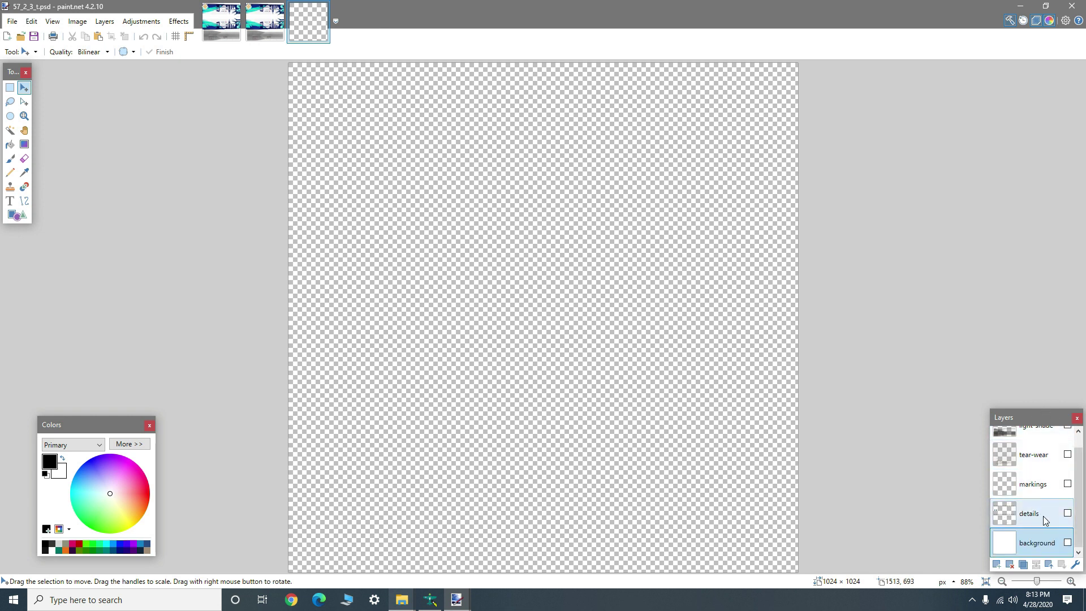
{"action": "left_click", "coordinate": [1068, 514]}
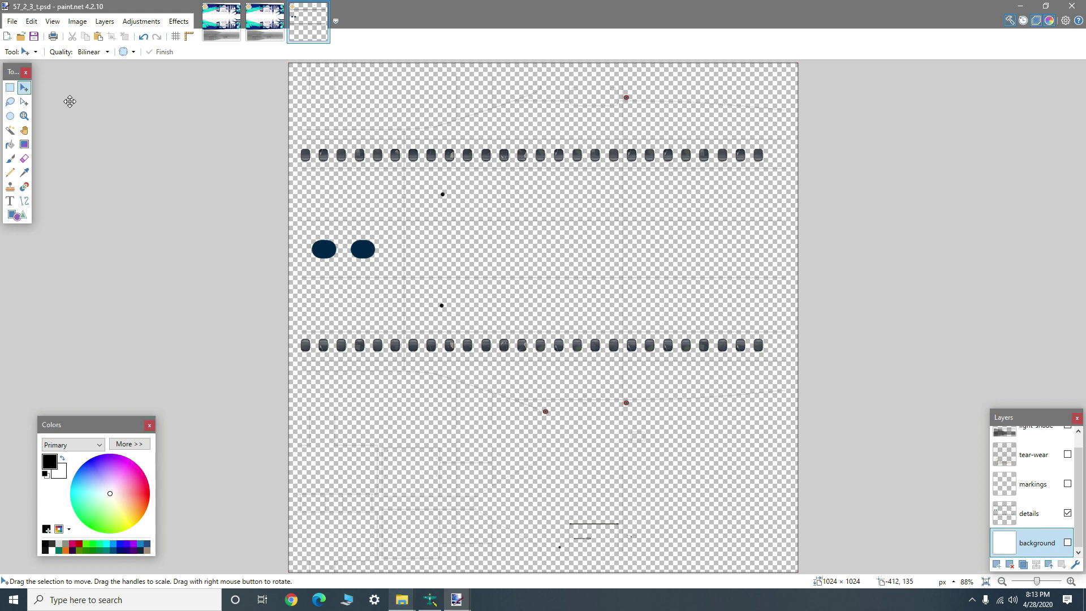
{"action": "left_click", "coordinate": [10, 87]}
{"action": "scroll", "coordinate": [283, 348], "scroll_direction": "up", "scroll_amount": 2}
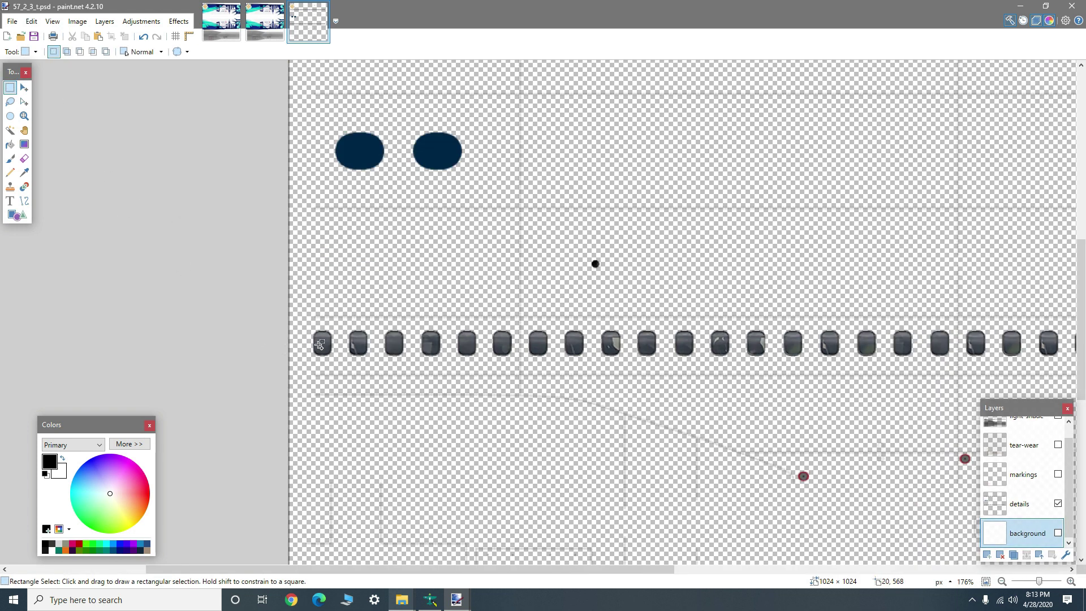
{"action": "left_click_drag", "start_coordinate": [304, 325], "coordinate": [1031, 365]}
{"action": "scroll", "coordinate": [529, 384], "scroll_direction": "up", "scroll_amount": 4}
{"action": "left_click_drag", "start_coordinate": [529, 384], "coordinate": [534, 399]}
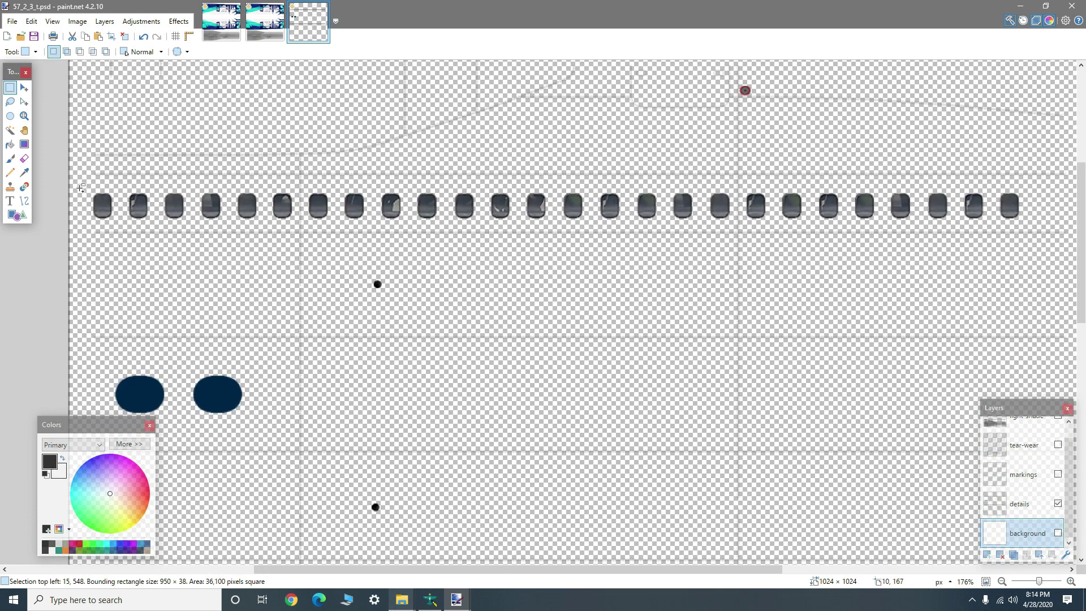
{"action": "left_click_drag", "start_coordinate": [81, 188], "coordinate": [1010, 224]}
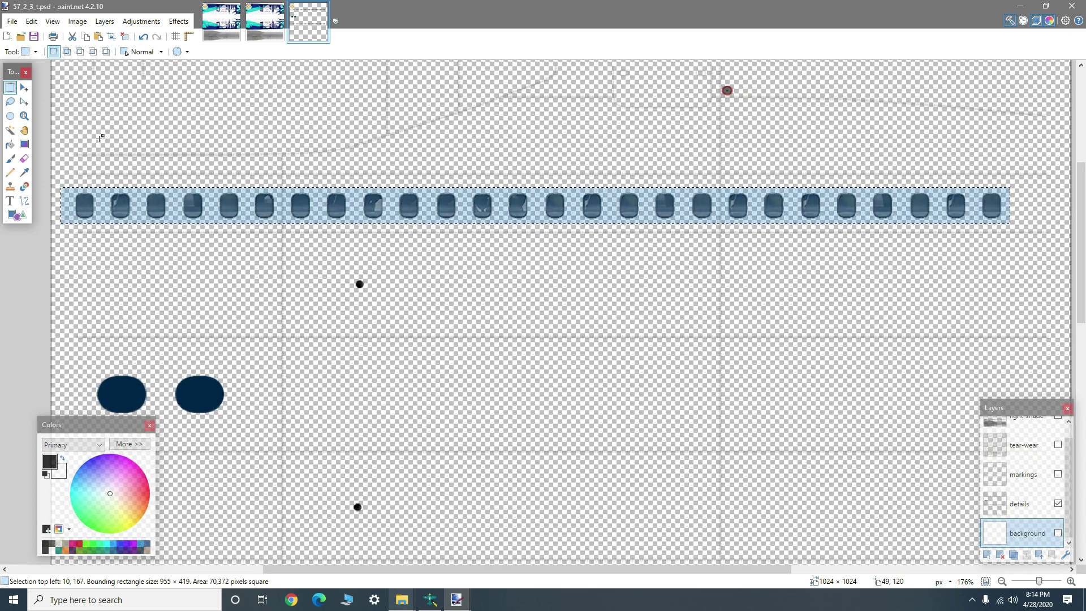
{"action": "scroll", "coordinate": [263, 183], "scroll_direction": "down", "scroll_amount": 5}
{"action": "scroll", "coordinate": [196, 260], "scroll_direction": "down", "scroll_amount": 1}
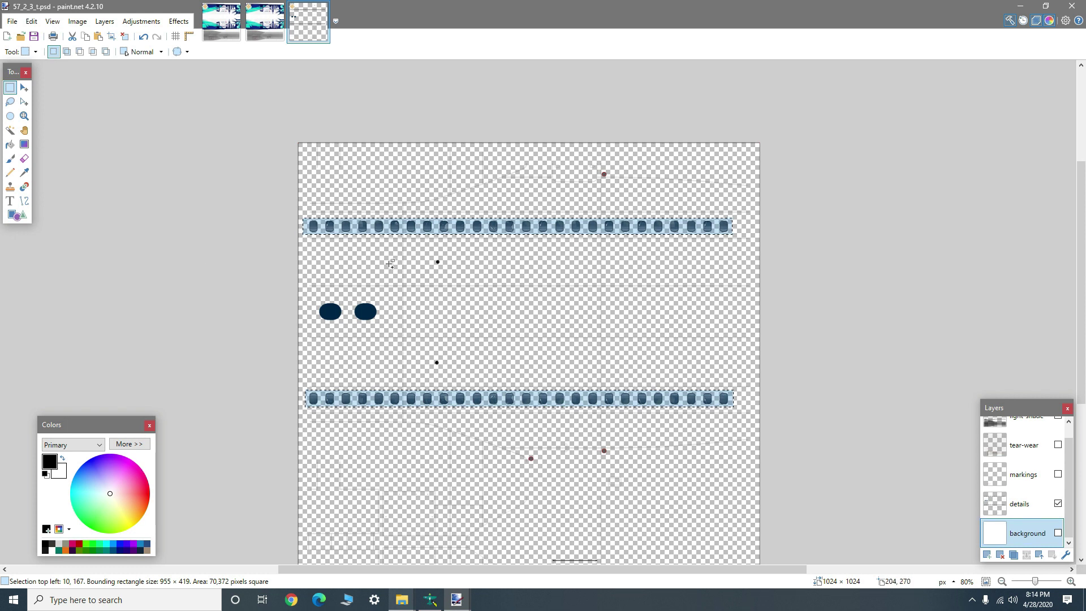
Add a new layer to 57_2_3_t.bmp and try pasting the copied window strips onto it
{"action": "left_click", "coordinate": [221, 22]}
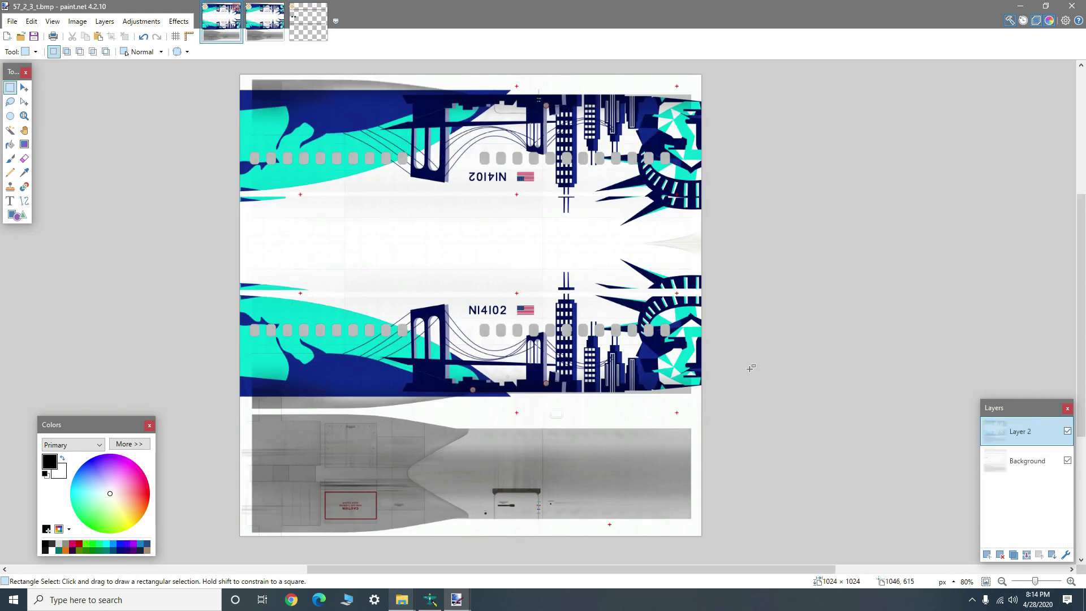
{"action": "left_click", "coordinate": [988, 555]}
{"action": "key", "text": "ctrl+v"}
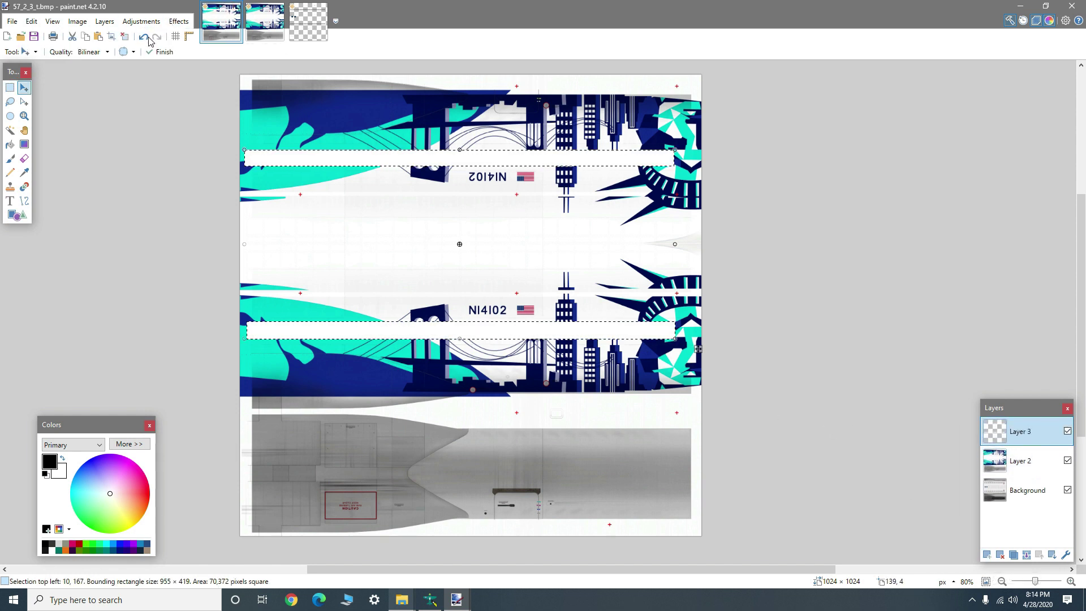
Copy the selected window rows from the details layer of 57_2_3_t.psd, paste them onto Layer 3 of 57_2_3_t.bmp and deselect
{"action": "left_click", "coordinate": [308, 22]}
{"action": "left_click", "coordinate": [1006, 507]}
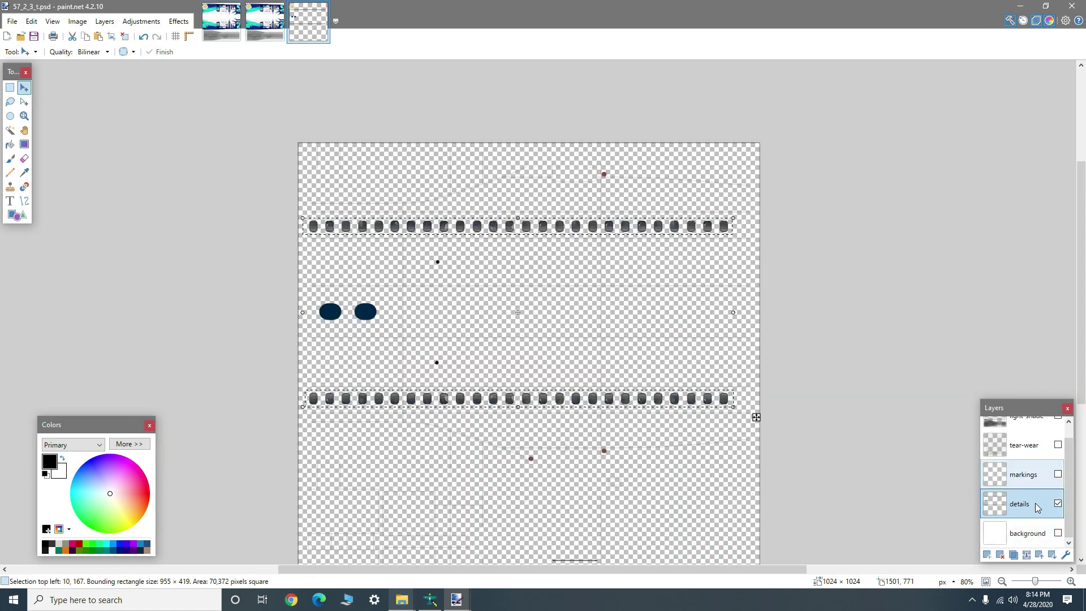
{"action": "key", "text": "ctrl+Tab"}
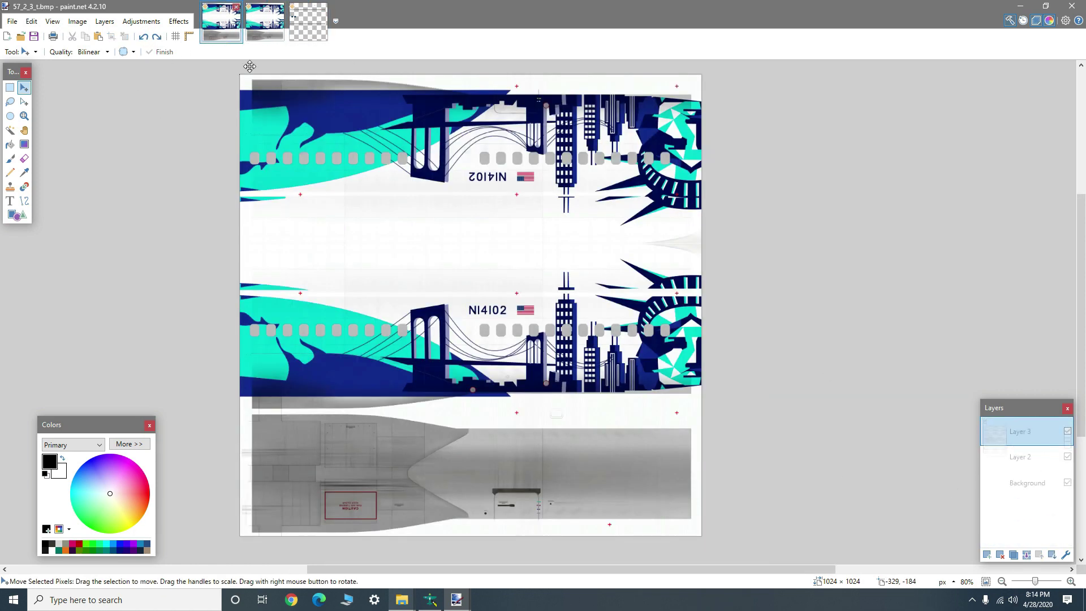
{"action": "key", "text": "ctrl+v"}
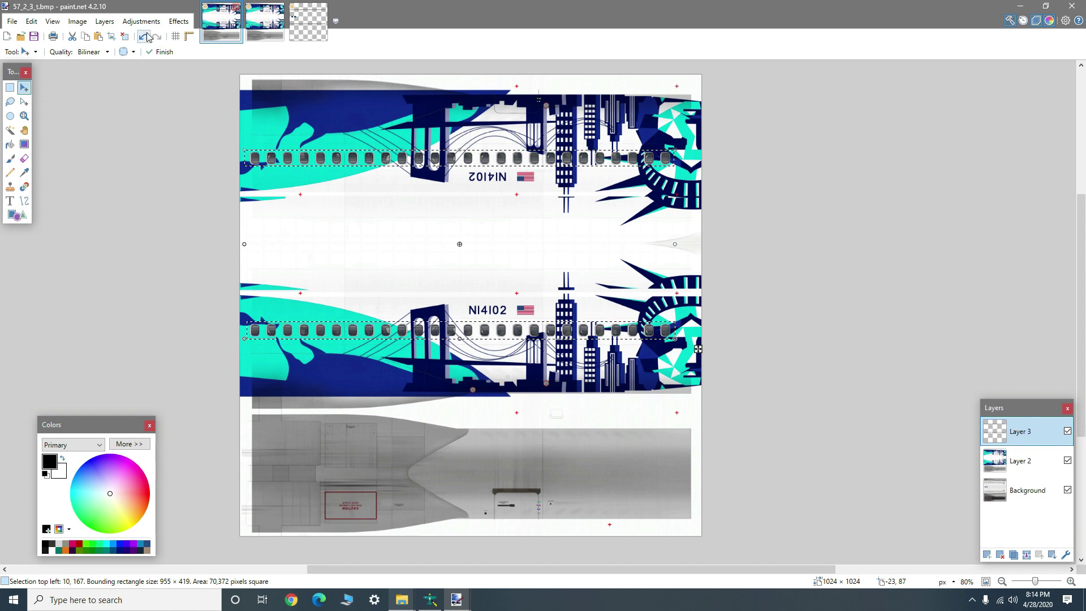
{"action": "left_click", "coordinate": [125, 36]}
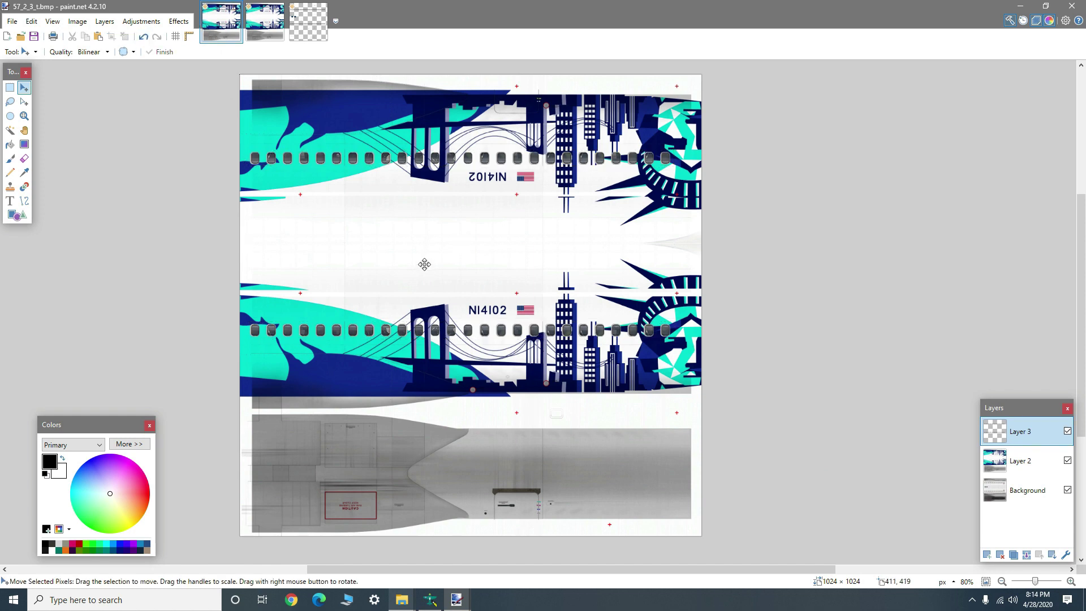
Examine how the pasted windows line up with the livery's grey window shapes along the lower row of 57_2_3_t.bmp
{"action": "scroll", "coordinate": [425, 264], "scroll_direction": "up", "scroll_amount": 13, "text": "ctrl"}
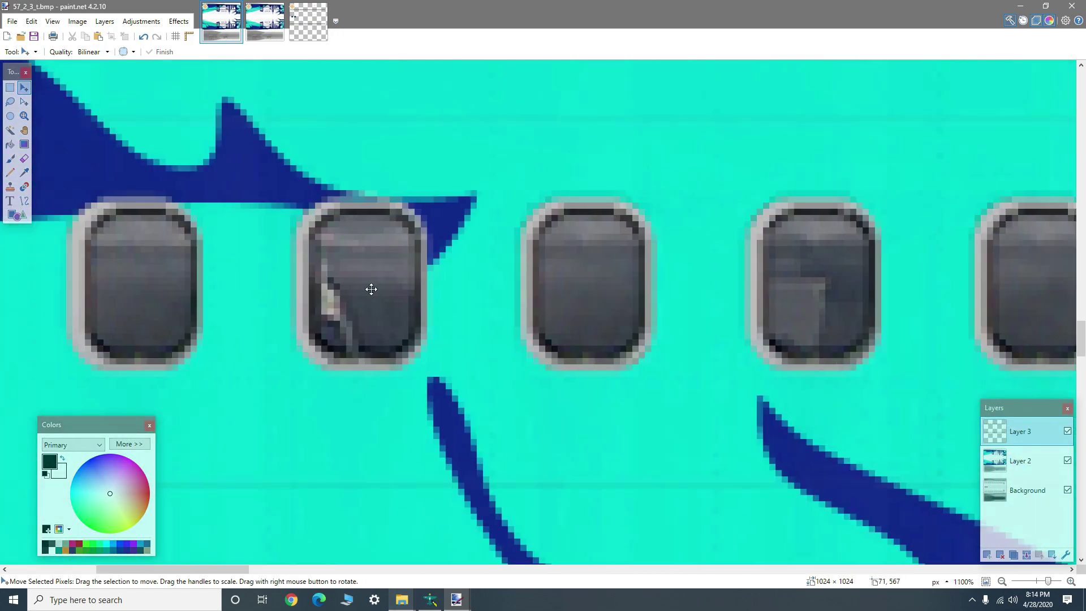
{"action": "scroll", "coordinate": [371, 289], "scroll_direction": "left", "scroll_amount": 5}
{"action": "left_click_drag", "start_coordinate": [962, 282], "coordinate": [210, 300]}
{"action": "left_click_drag", "start_coordinate": [843, 307], "coordinate": [67, 310]}
{"action": "left_click_drag", "start_coordinate": [722, 294], "coordinate": [146, 325]}
{"action": "left_click_drag", "start_coordinate": [671, 304], "coordinate": [128, 288]}
{"action": "left_click_drag", "start_coordinate": [592, 290], "coordinate": [175, 288]}
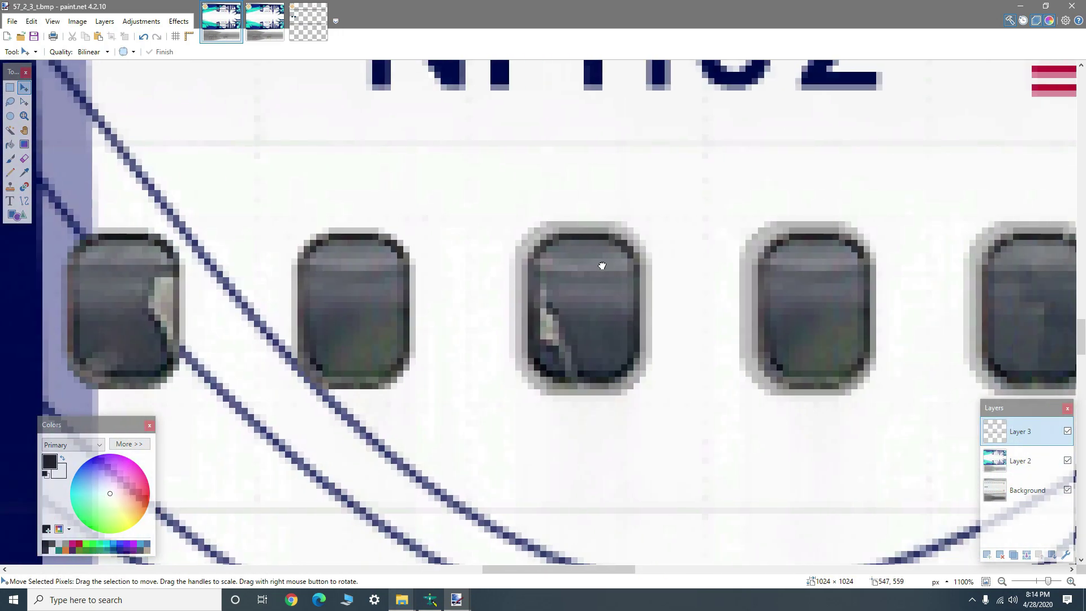
{"action": "left_click_drag", "start_coordinate": [604, 265], "coordinate": [321, 279]}
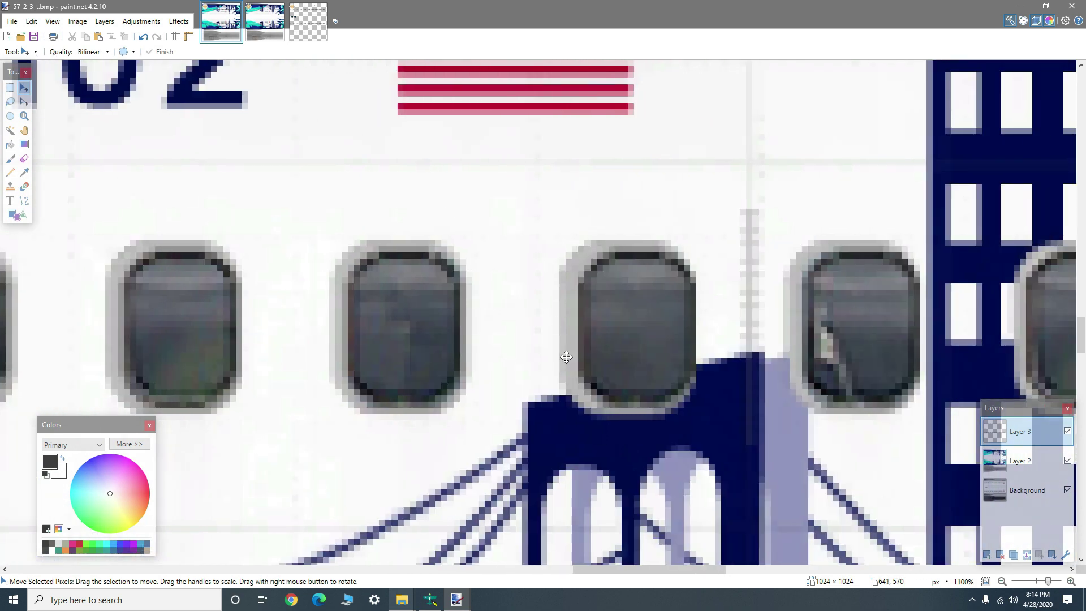
{"action": "left_click_drag", "start_coordinate": [566, 357], "coordinate": [363, 339]}
{"action": "left_click_drag", "start_coordinate": [486, 323], "coordinate": [289, 289]}
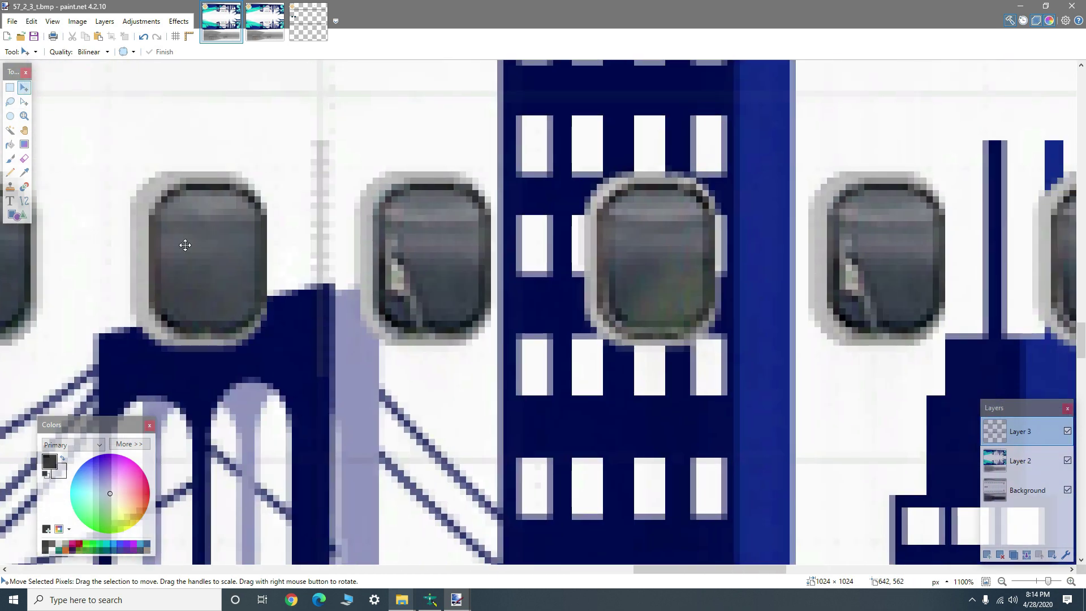
{"action": "left_click_drag", "start_coordinate": [776, 230], "coordinate": [276, 224]}
{"action": "scroll", "coordinate": [646, 278], "scroll_direction": "down", "scroll_amount": 6}
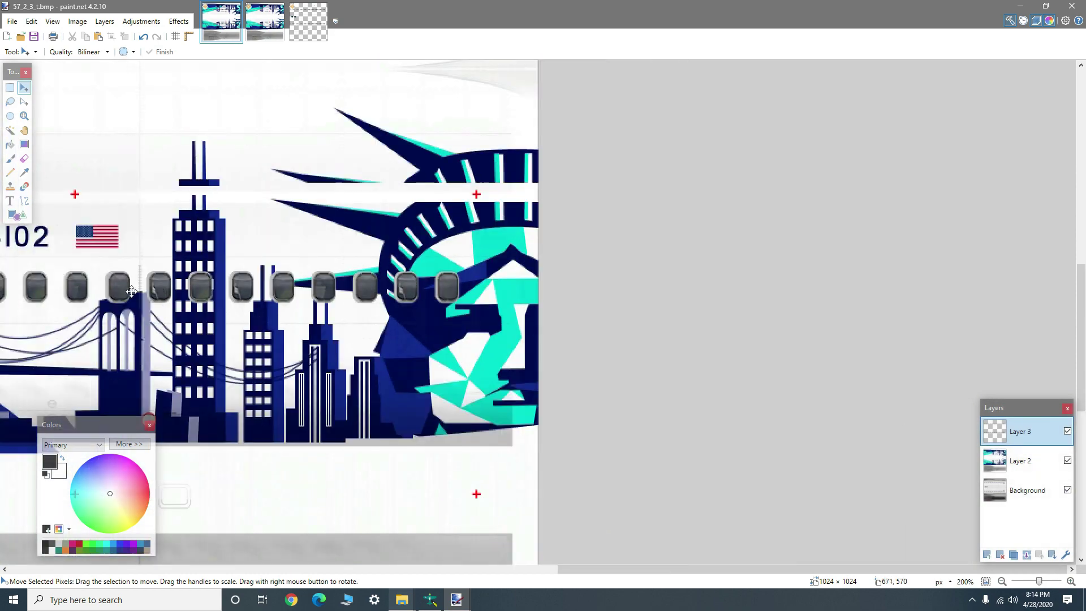
{"action": "scroll", "coordinate": [448, 363], "scroll_direction": "up", "scroll_amount": 2}
{"action": "scroll", "coordinate": [448, 364], "scroll_direction": "up", "scroll_amount": 9}
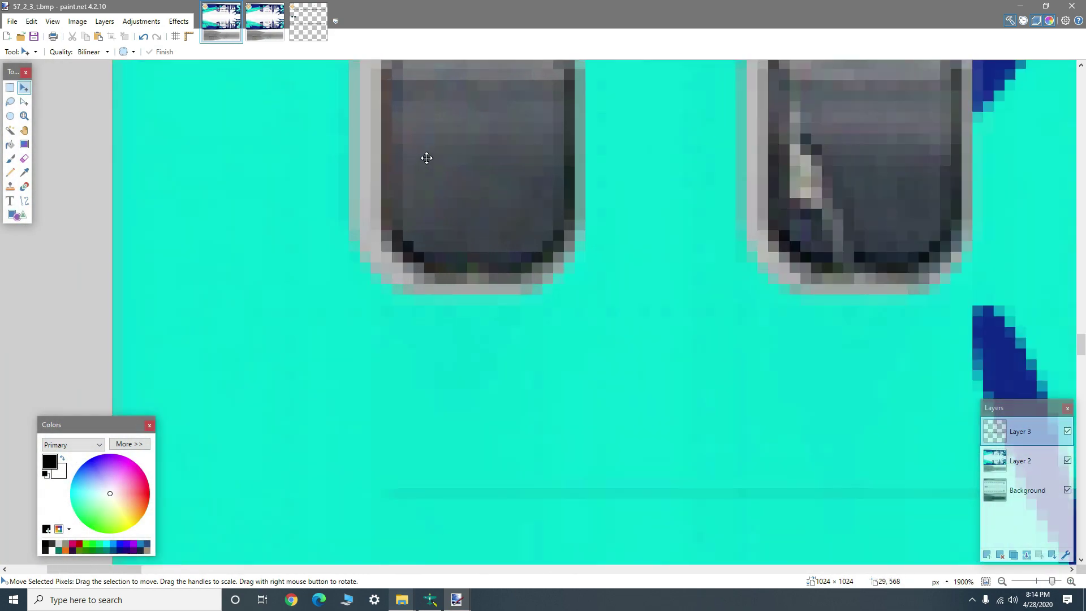
{"action": "scroll", "coordinate": [409, 329], "scroll_direction": "down", "scroll_amount": 10}
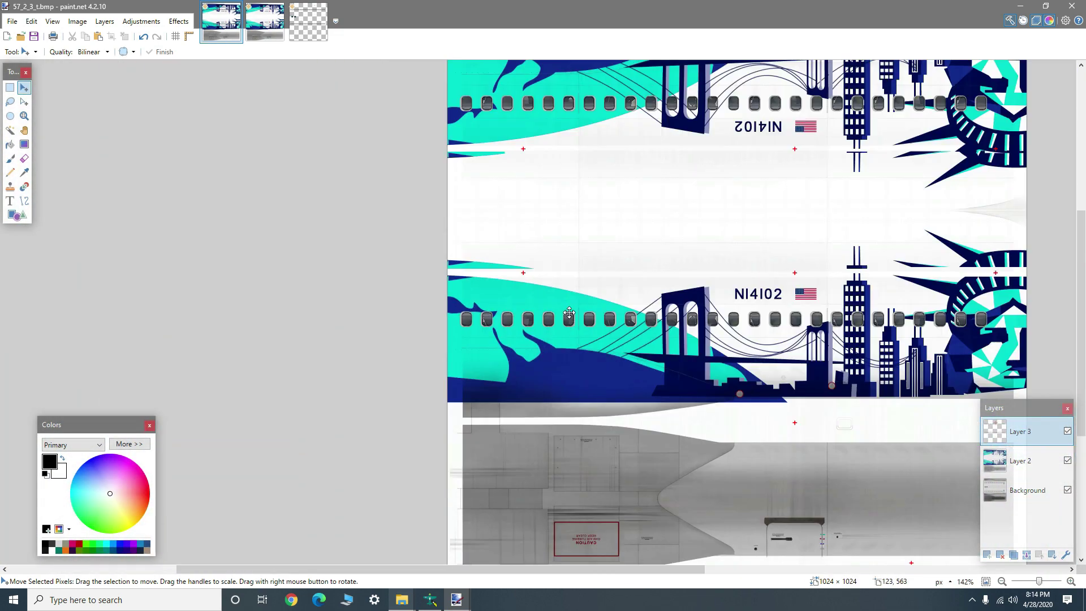
{"action": "scroll", "coordinate": [383, 394], "scroll_direction": "up", "scroll_amount": 11}
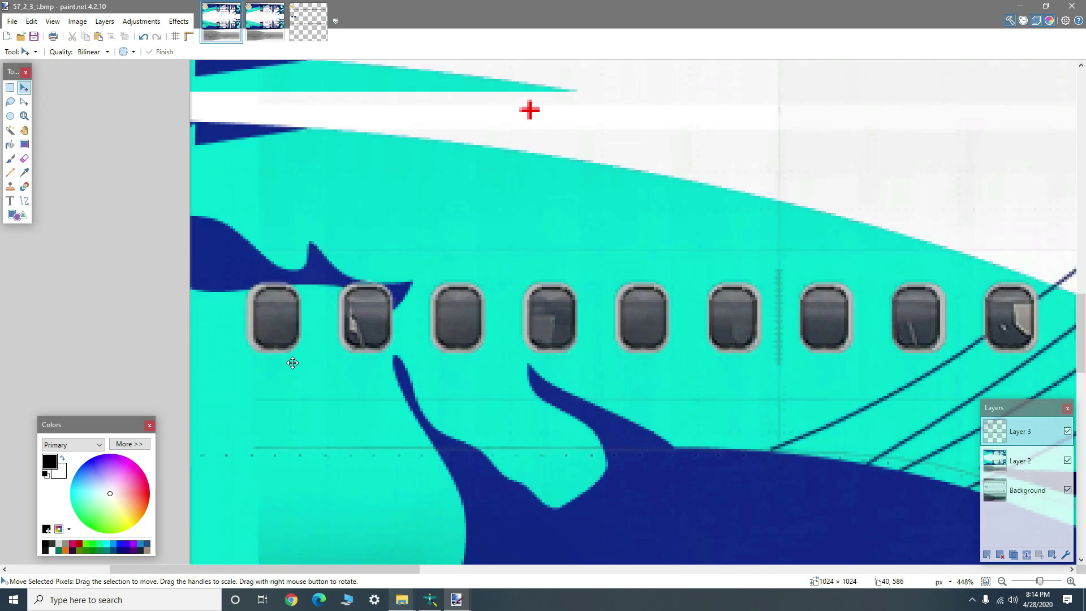
{"action": "scroll", "coordinate": [308, 291], "scroll_direction": "up", "scroll_amount": 2}
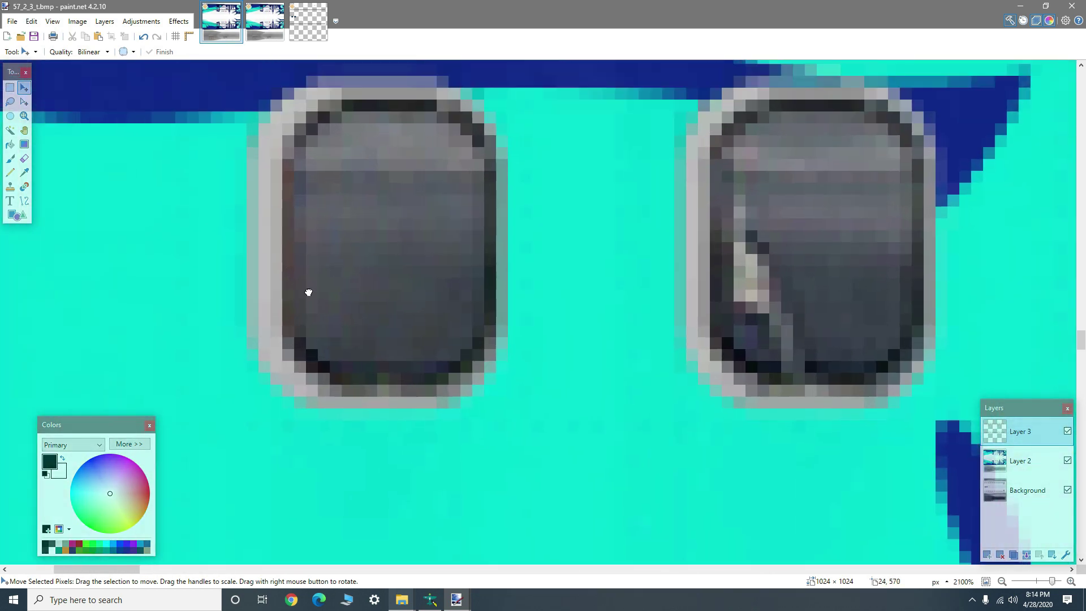
{"action": "scroll", "coordinate": [66, 171], "scroll_direction": "down", "scroll_amount": 2}
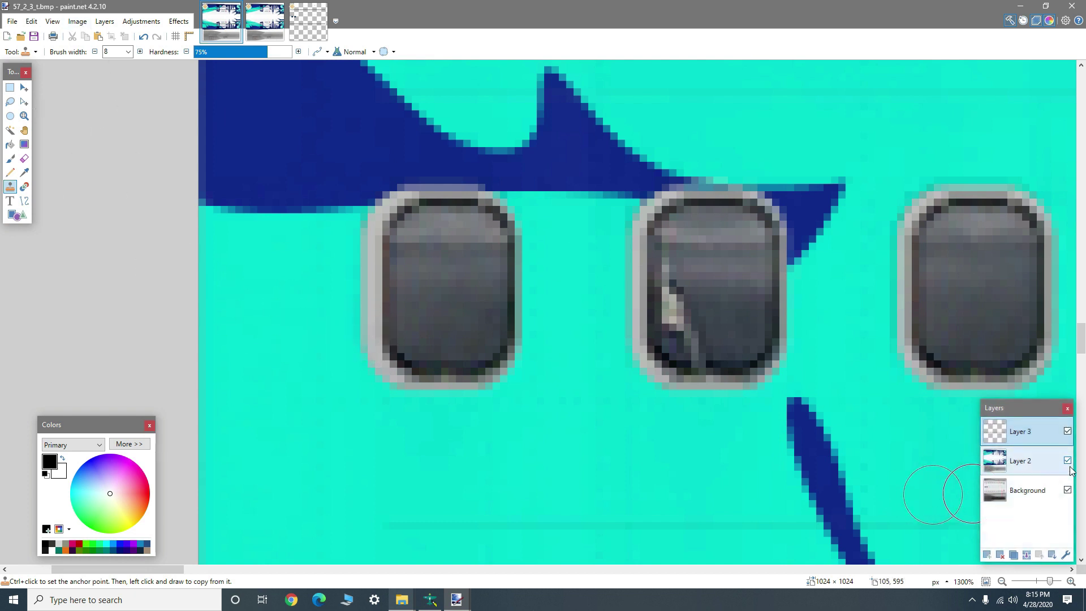
On Layer 2, clone turquoise paint over the grey rim at the sides and bottom of the first lower-row window
{"action": "left_click", "coordinate": [1027, 464]}
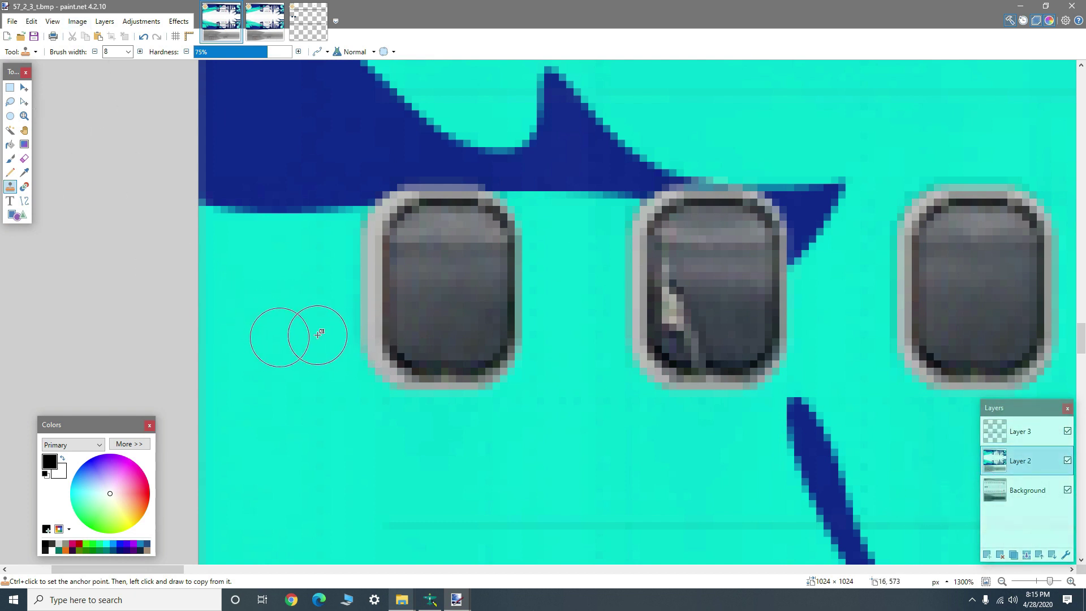
{"action": "mouse_move", "coordinate": [351, 336]}
{"action": "left_mouse_down"}
{"action": "mouse_move", "coordinate": [370, 245]}
{"action": "mouse_move", "coordinate": [369, 312]}
{"action": "mouse_move", "coordinate": [383, 363]}
{"action": "left_mouse_up"}
{"action": "mouse_move", "coordinate": [405, 412]}
{"action": "left_mouse_down"}
{"action": "mouse_move", "coordinate": [476, 427]}
{"action": "mouse_move", "coordinate": [533, 408]}
{"action": "mouse_move", "coordinate": [560, 308]}
{"action": "left_mouse_up"}
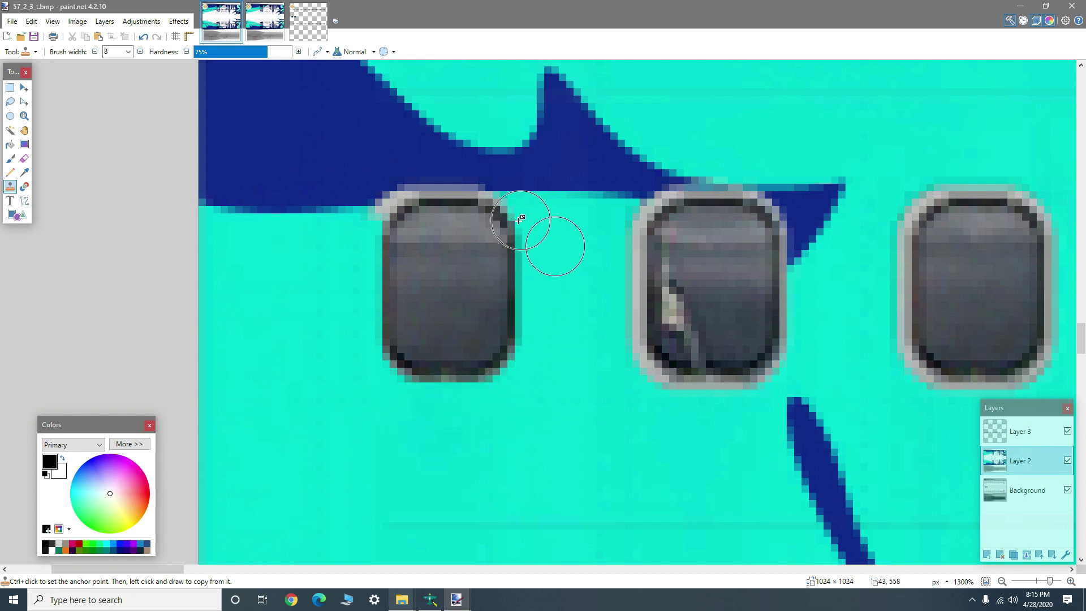
Clone the adjoining navy and turquoise paint over the remaining grey rim along the top of the first lower-row window
{"action": "left_click", "coordinate": [355, 183], "text": "ctrl"}
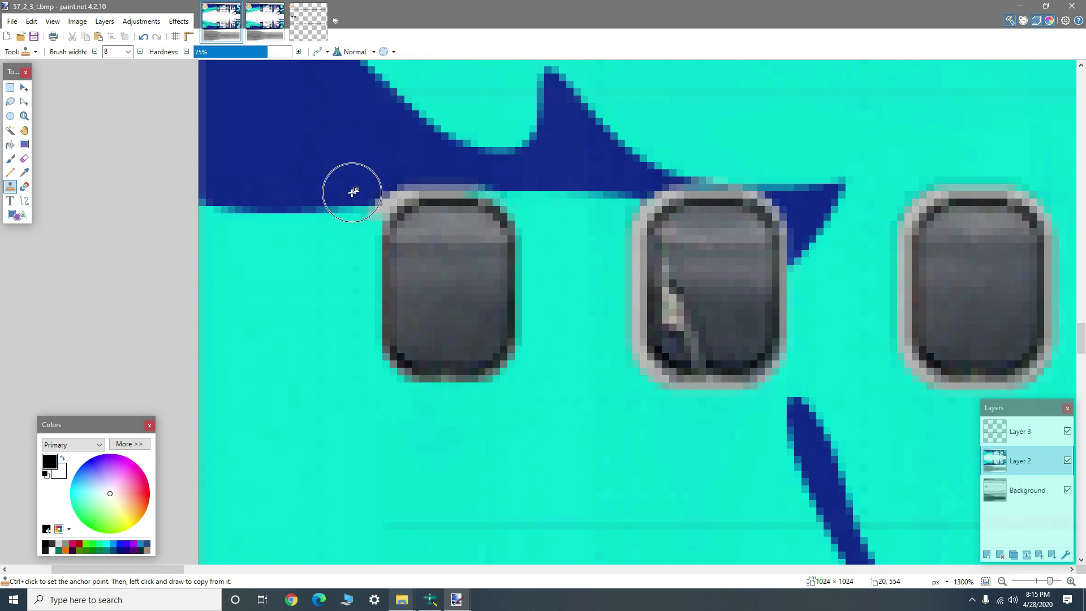
{"action": "mouse_move", "coordinate": [388, 186]}
{"action": "left_mouse_down"}
{"action": "mouse_move", "coordinate": [416, 176]}
{"action": "mouse_move", "coordinate": [510, 188]}
{"action": "mouse_move", "coordinate": [401, 211]}
{"action": "mouse_move", "coordinate": [462, 229]}
{"action": "mouse_move", "coordinate": [510, 299]}
{"action": "mouse_move", "coordinate": [543, 306]}
{"action": "mouse_move", "coordinate": [541, 273]}
{"action": "mouse_move", "coordinate": [407, 190]}
{"action": "mouse_move", "coordinate": [414, 201]}
{"action": "mouse_move", "coordinate": [364, 194]}
{"action": "left_mouse_up"}
{"action": "scroll", "coordinate": [402, 211], "scroll_direction": "down", "scroll_amount": 8}
{"action": "scroll", "coordinate": [526, 271], "scroll_direction": "up", "scroll_amount": 10}
{"action": "left_click", "coordinate": [481, 279], "text": "ctrl"}
{"action": "mouse_move", "coordinate": [438, 263]}
{"action": "left_mouse_down"}
{"action": "mouse_move", "coordinate": [345, 196]}
{"action": "mouse_move", "coordinate": [305, 195]}
{"action": "left_mouse_up"}
{"action": "scroll", "coordinate": [599, 315], "scroll_direction": "down", "scroll_amount": 4}
{"action": "scroll", "coordinate": [572, 318], "scroll_direction": "up", "scroll_amount": 4}
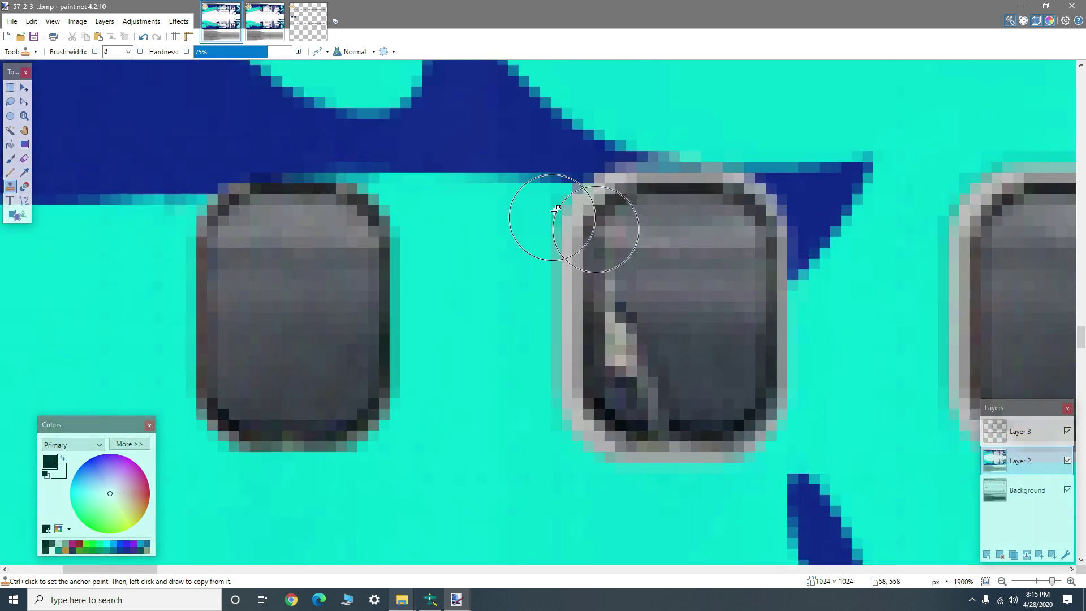
Clone livery paint over the grey rim at the second window's upper left, top and right edges, reducing the brush width to 3
{"action": "left_click", "coordinate": [511, 242], "text": "ctrl"}
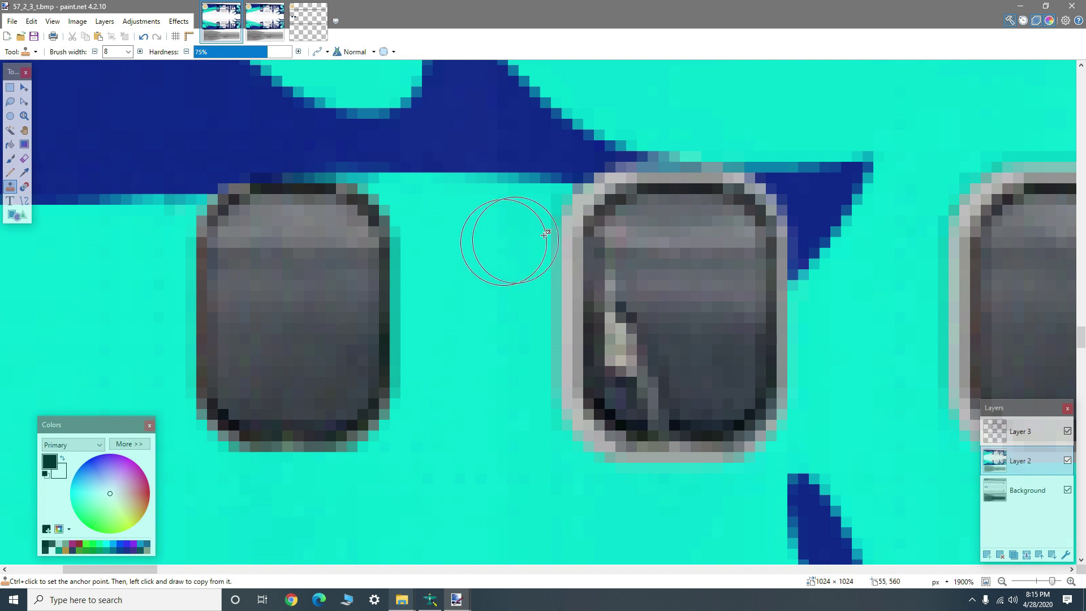
{"action": "mouse_move", "coordinate": [568, 231]}
{"action": "left_mouse_down"}
{"action": "mouse_move", "coordinate": [557, 253]}
{"action": "mouse_move", "coordinate": [579, 214]}
{"action": "left_mouse_up"}
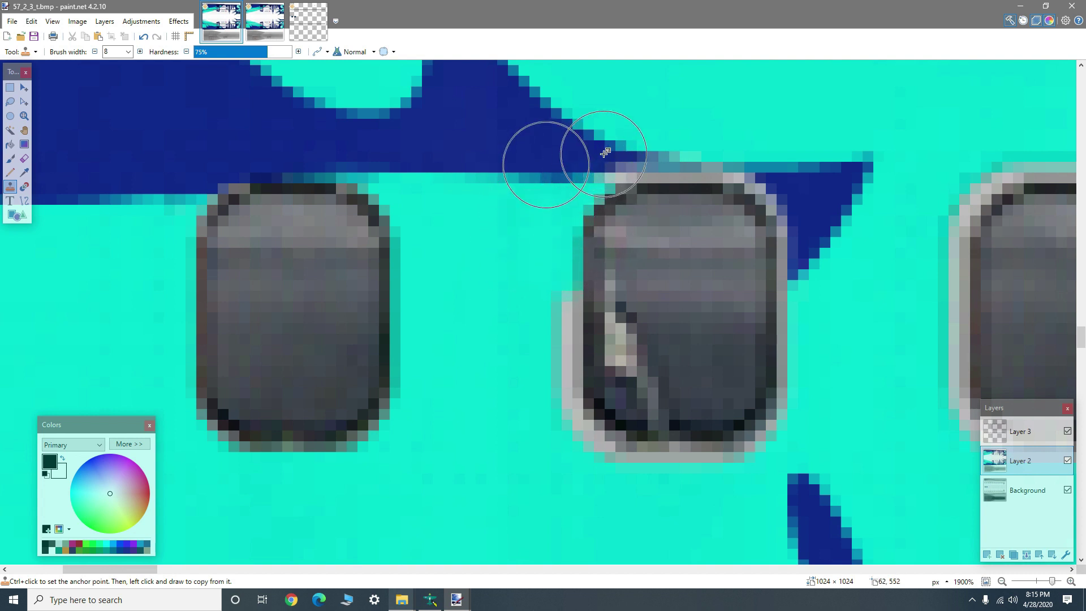
{"action": "type", "text": "1"}
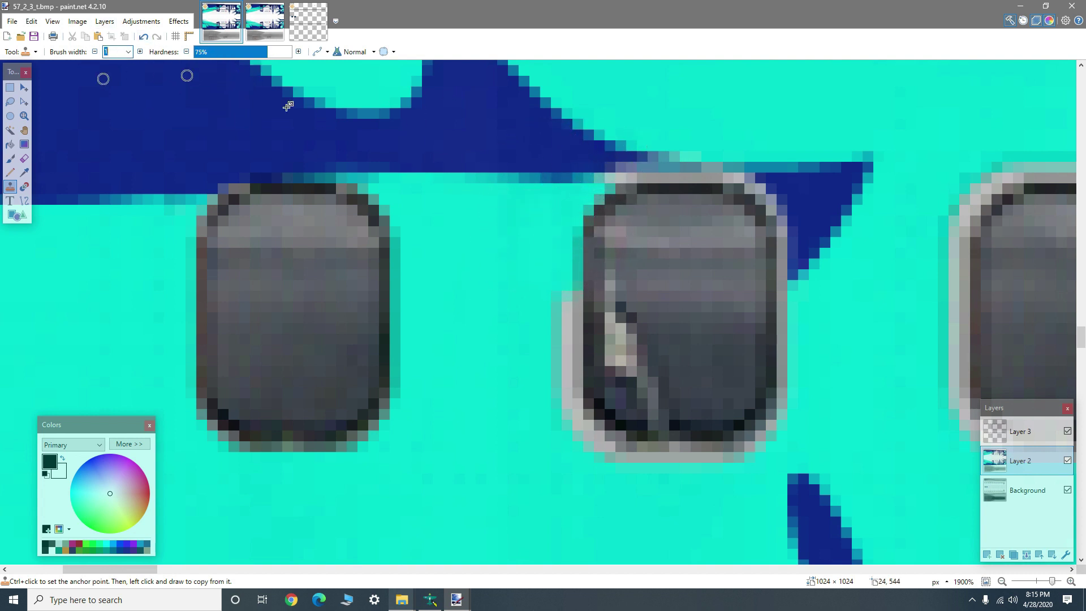
{"action": "scroll", "coordinate": [235, 67], "scroll_direction": "down", "scroll_amount": 1}
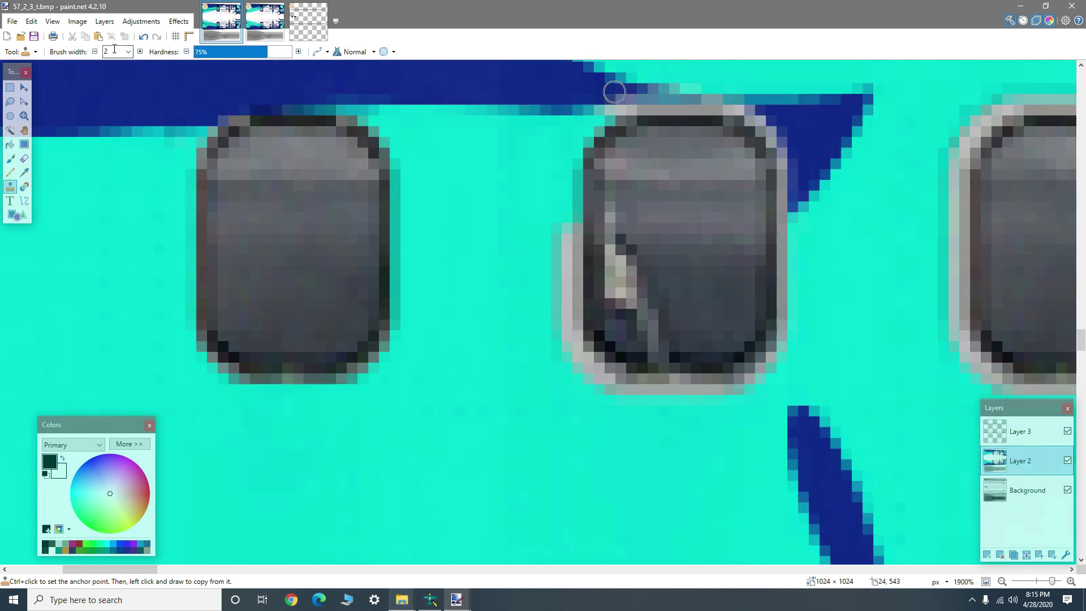
{"action": "key", "text": "Down"}
{"action": "scroll", "coordinate": [488, 214], "scroll_direction": "up", "scroll_amount": 2}
{"action": "left_click_drag", "start_coordinate": [601, 229], "coordinate": [717, 250]}
{"action": "mouse_move", "coordinate": [798, 259]}
{"action": "left_mouse_down"}
{"action": "mouse_move", "coordinate": [700, 255]}
{"action": "mouse_move", "coordinate": [821, 278]}
{"action": "mouse_move", "coordinate": [835, 312]}
{"action": "mouse_move", "coordinate": [814, 294]}
{"action": "mouse_move", "coordinate": [810, 306]}
{"action": "mouse_move", "coordinate": [800, 277]}
{"action": "mouse_move", "coordinate": [802, 266]}
{"action": "mouse_move", "coordinate": [831, 257]}
{"action": "mouse_move", "coordinate": [779, 271]}
{"action": "mouse_move", "coordinate": [801, 263]}
{"action": "mouse_move", "coordinate": [771, 304]}
{"action": "mouse_move", "coordinate": [768, 287]}
{"action": "mouse_move", "coordinate": [817, 273]}
{"action": "mouse_move", "coordinate": [776, 328]}
{"action": "left_mouse_up"}
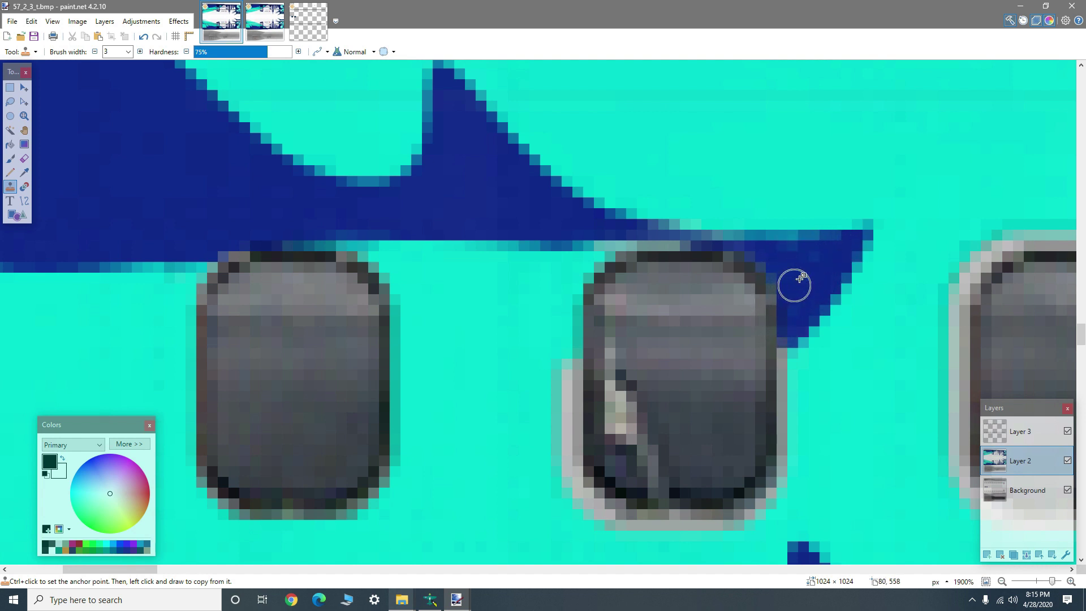
{"action": "scroll", "coordinate": [779, 284], "scroll_direction": "down", "scroll_amount": 15}
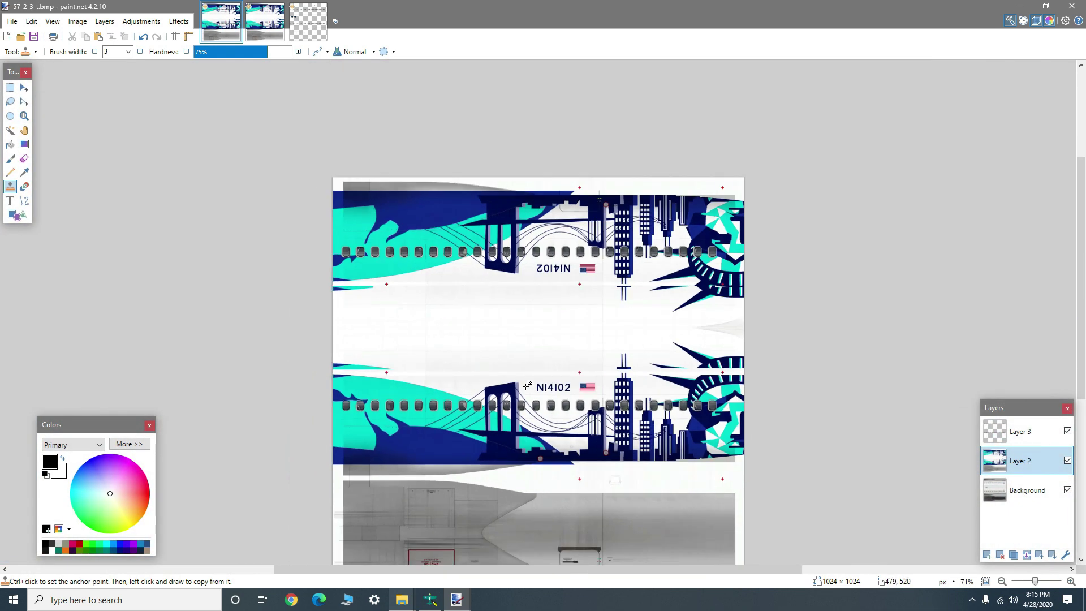
Open 57_2_2_t.bmp from the Texture.UNITED_AIRLINES_N14102 folder in Photos to inspect its windows
{"action": "left_click", "coordinate": [1020, 6]}
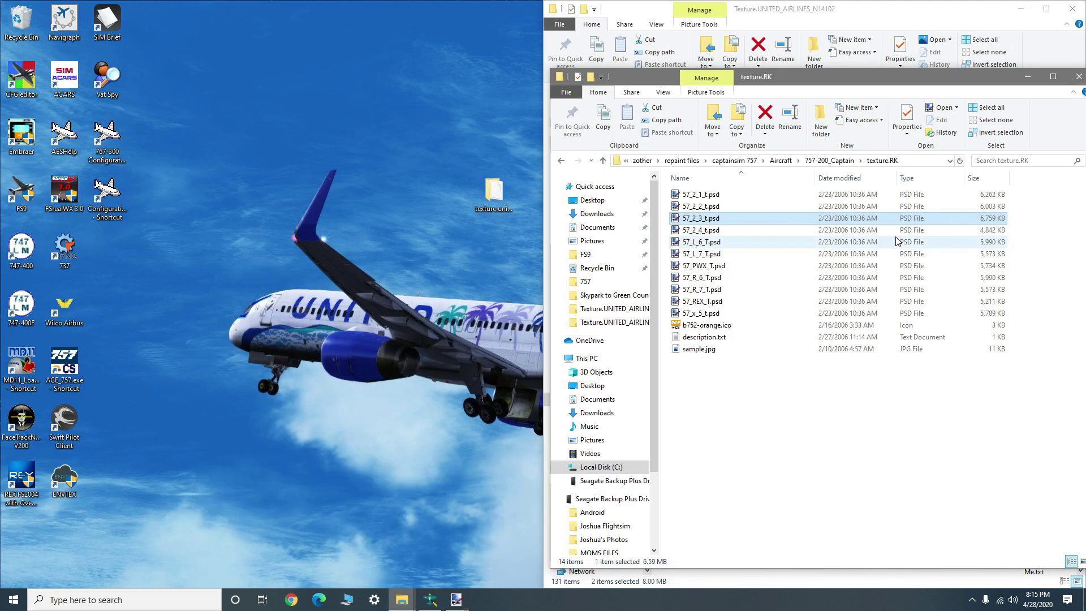
{"action": "left_click", "coordinate": [1027, 77]}
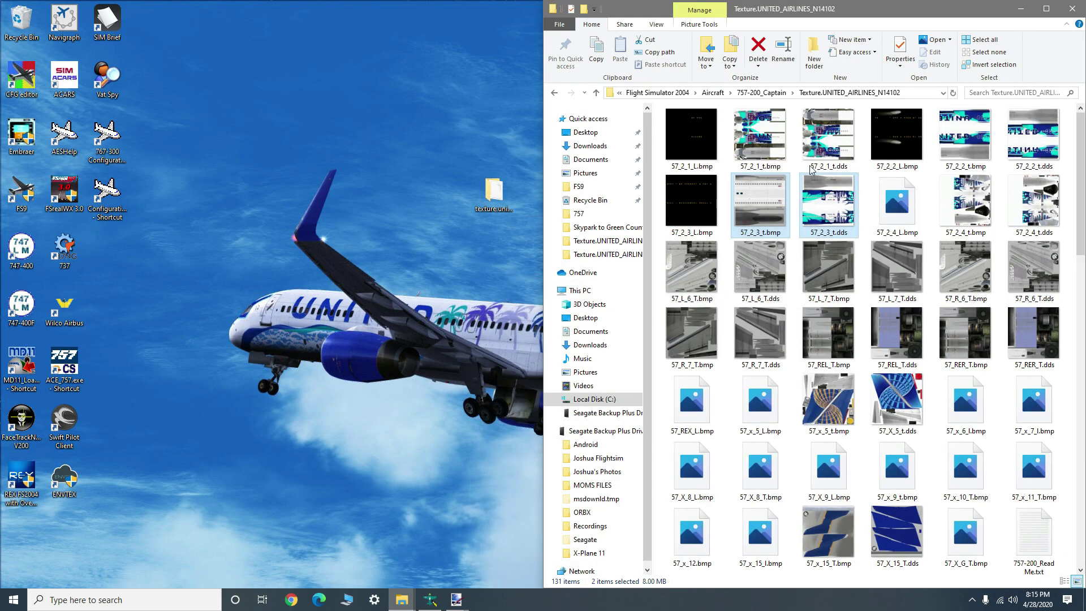
{"action": "double_click", "coordinate": [965, 136]}
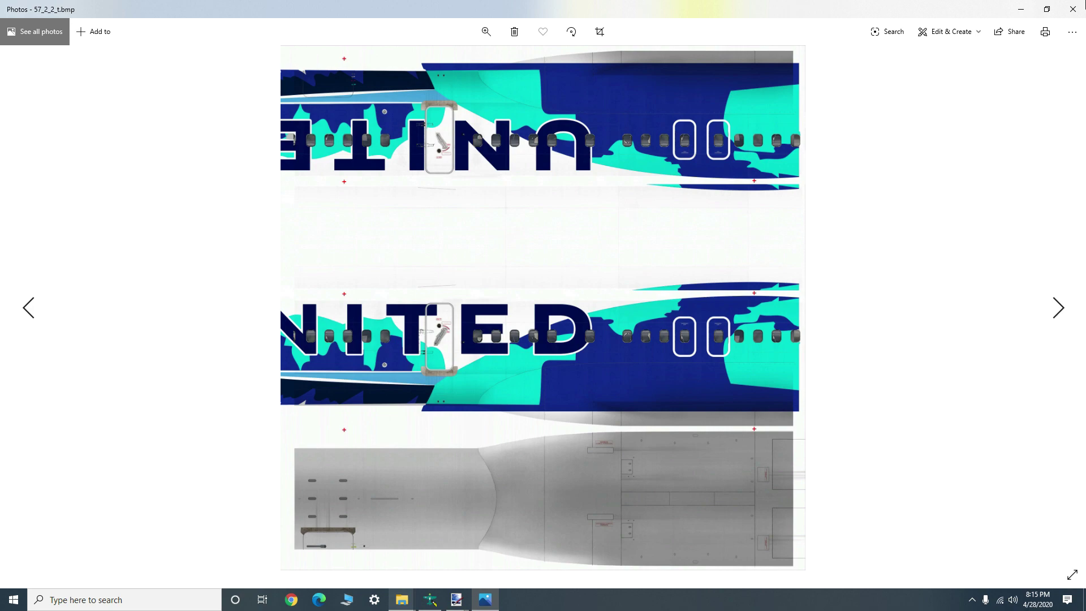
Close the Photos preview, open 57_2_2_t.dds in paint.net and flip the image vertically
{"action": "left_click", "coordinate": [1072, 9]}
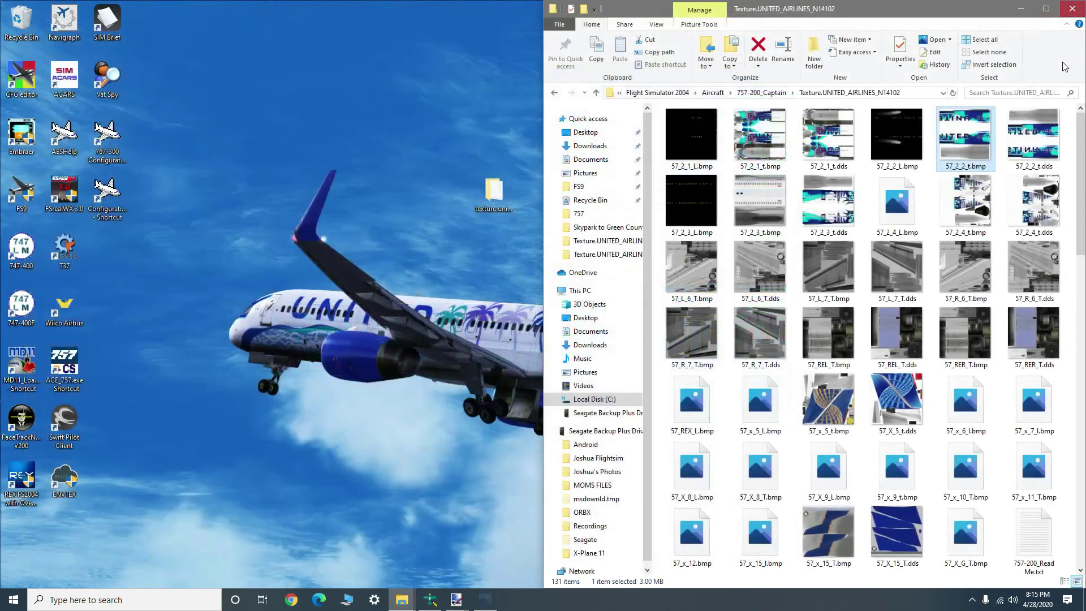
{"action": "double_click", "coordinate": [1035, 136]}
{"action": "scroll", "coordinate": [380, 343], "scroll_direction": "up", "scroll_amount": 4}
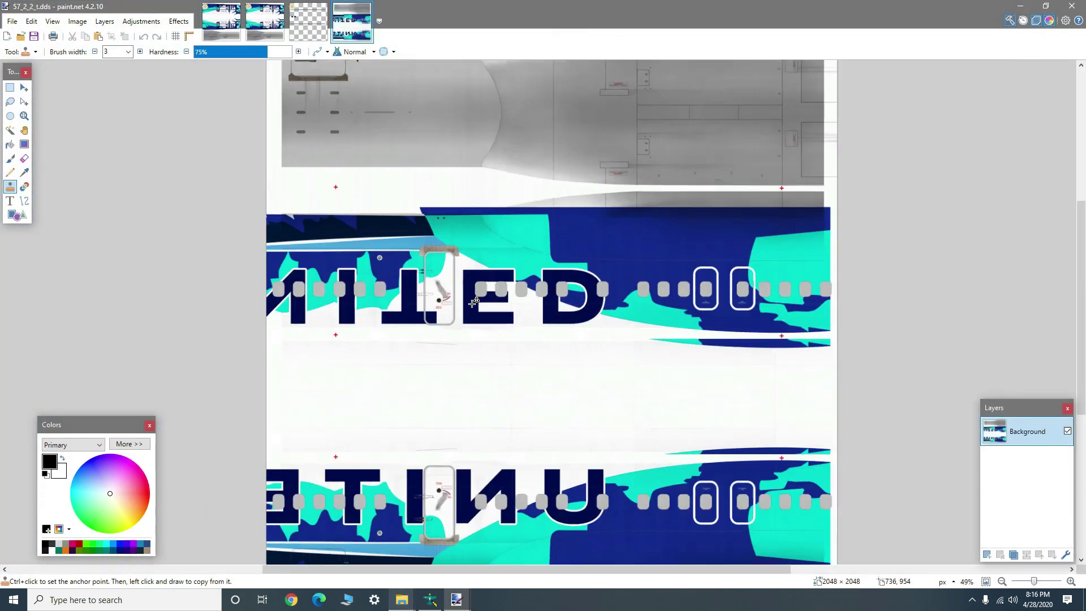
{"action": "scroll", "coordinate": [380, 343], "scroll_direction": "down", "scroll_amount": 5}
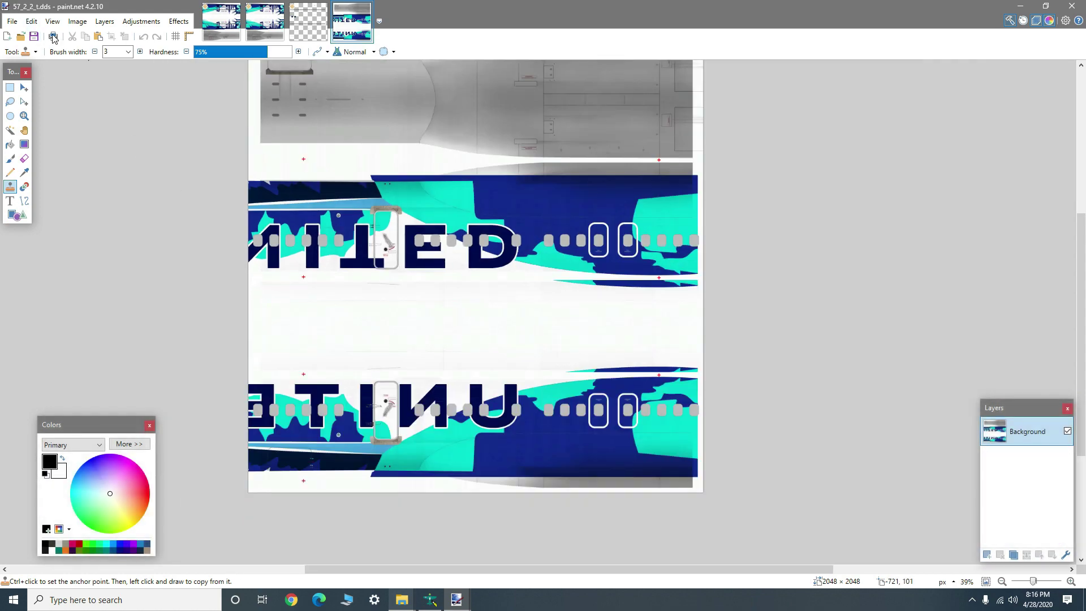
{"action": "left_click", "coordinate": [78, 21]}
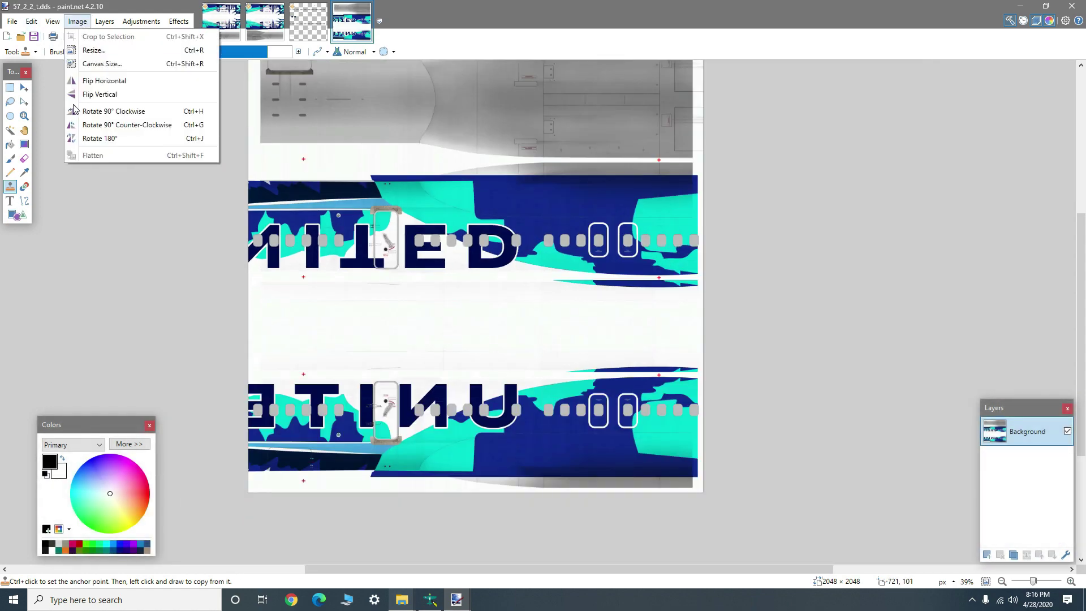
{"action": "left_click", "coordinate": [89, 100]}
{"action": "scroll", "coordinate": [319, 292], "scroll_direction": "up", "scroll_amount": 5}
{"action": "scroll", "coordinate": [320, 292], "scroll_direction": "up", "scroll_amount": 5}
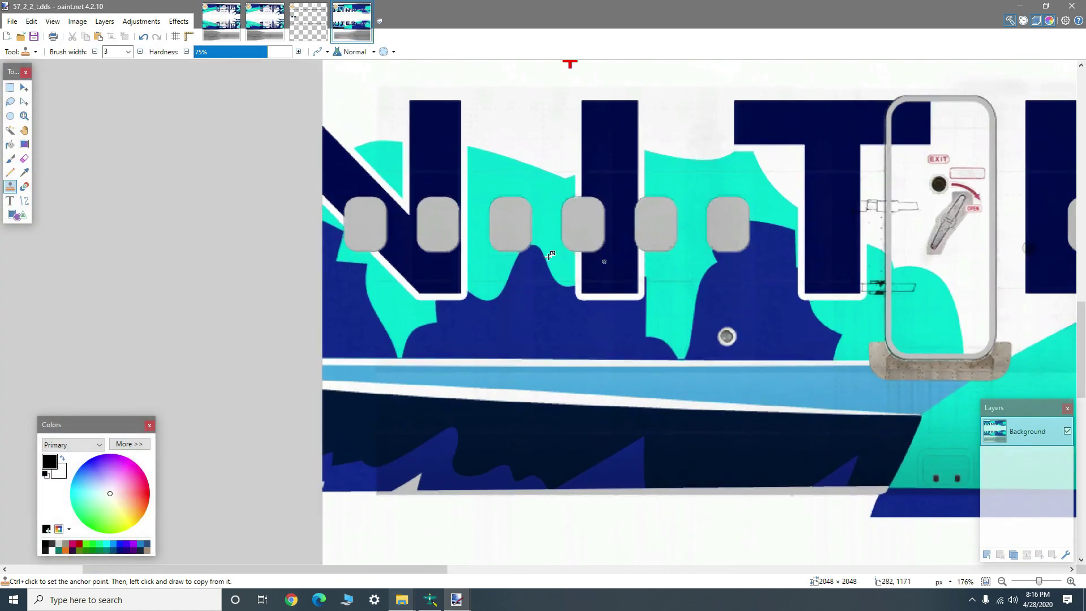
{"action": "scroll", "coordinate": [158, 321], "scroll_direction": "down", "scroll_amount": 8}
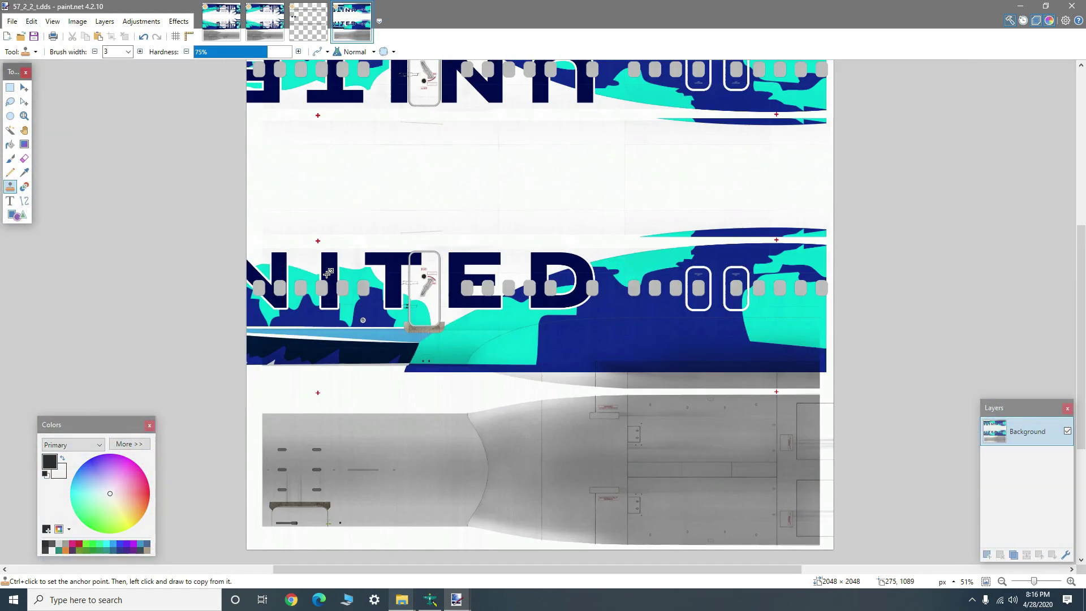
{"action": "scroll", "coordinate": [606, 277], "scroll_direction": "down", "scroll_amount": 3}
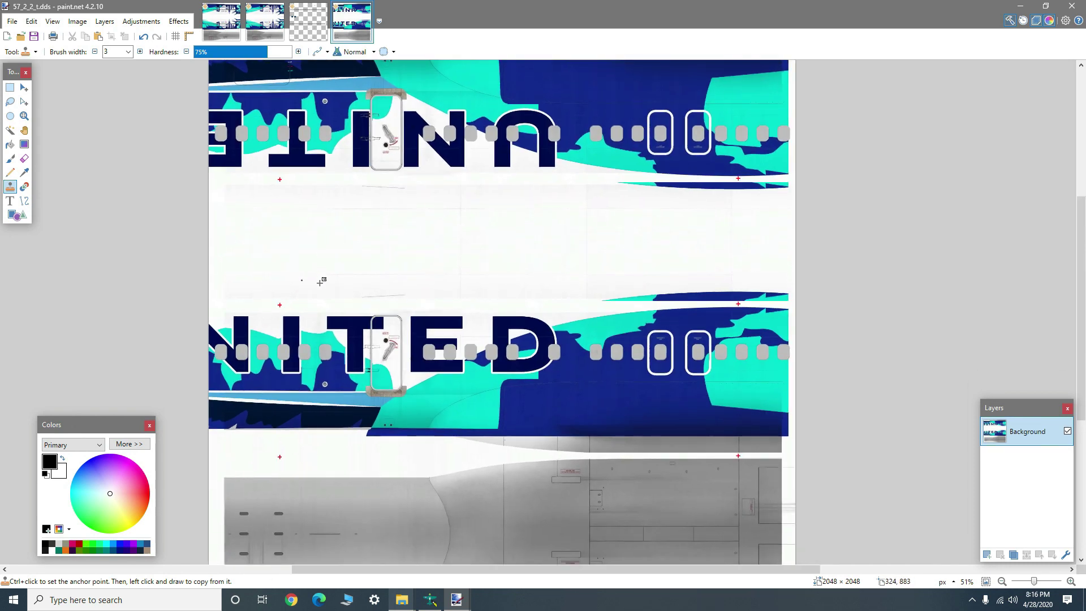
Copy the lower fuselage section around the two exit doors, about 808 × 447 pixels, into a new image
{"action": "left_click", "coordinate": [9, 87]}
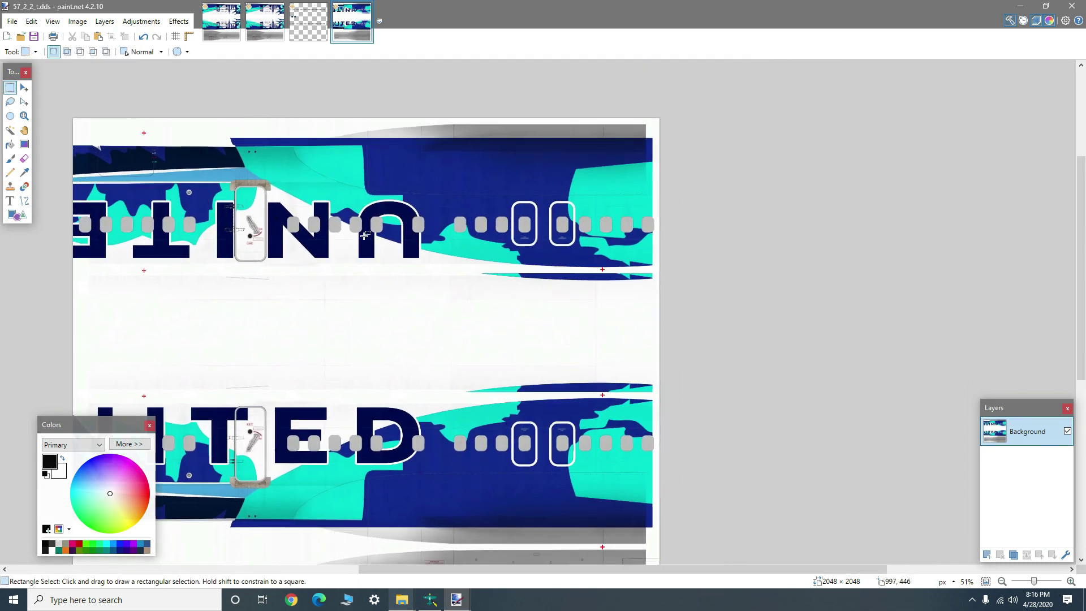
{"action": "mouse_move", "coordinate": [428, 391]}
{"action": "left_mouse_down"}
{"action": "mouse_move", "coordinate": [622, 520]}
{"action": "mouse_move", "coordinate": [670, 517]}
{"action": "left_mouse_up"}
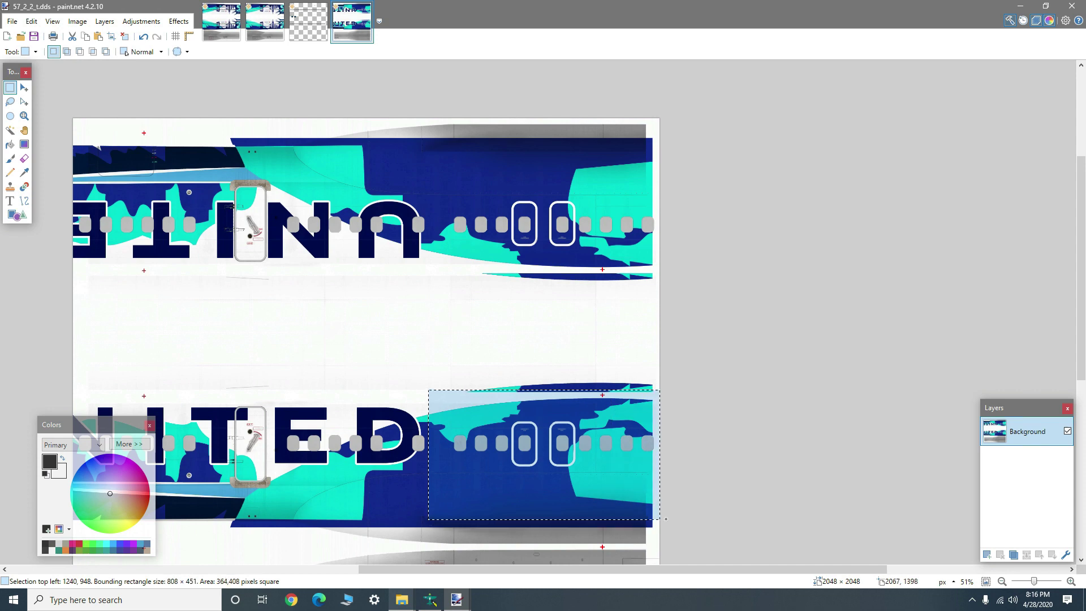
{"action": "left_click", "coordinate": [9, 36]}
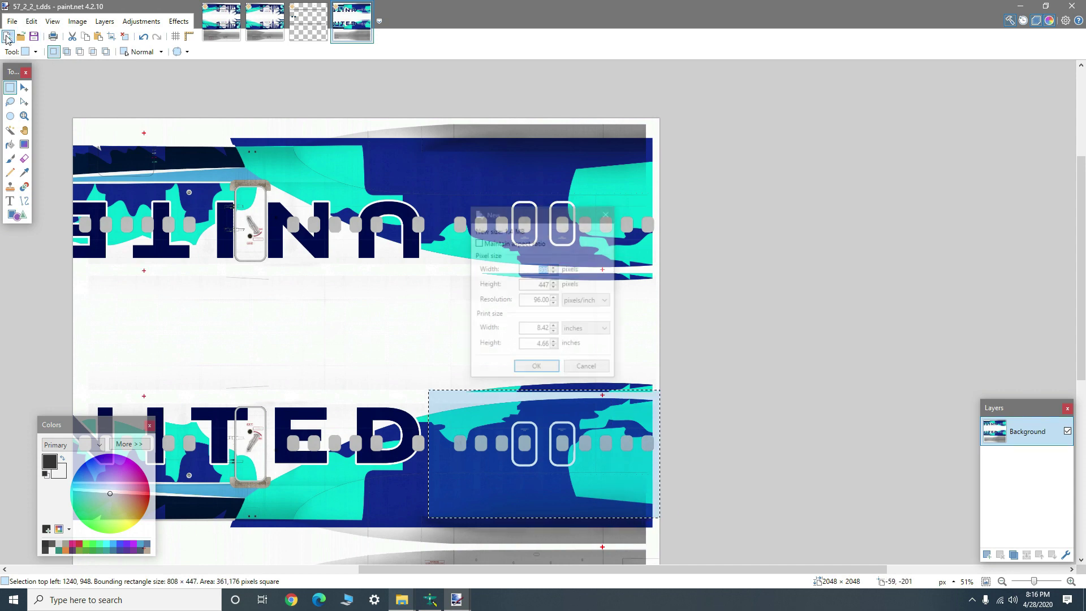
{"action": "key", "text": "Return"}
{"action": "key", "text": "ctrl+v"}
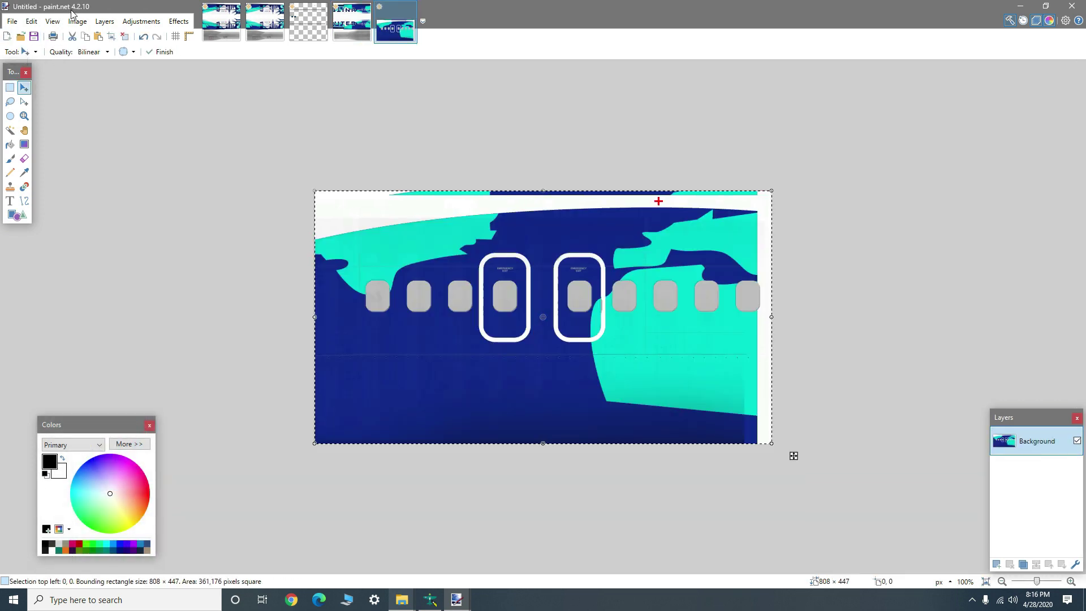
Flip the new image vertically and select all of it for copying
{"action": "left_click", "coordinate": [78, 21]}
{"action": "left_click", "coordinate": [96, 97]}
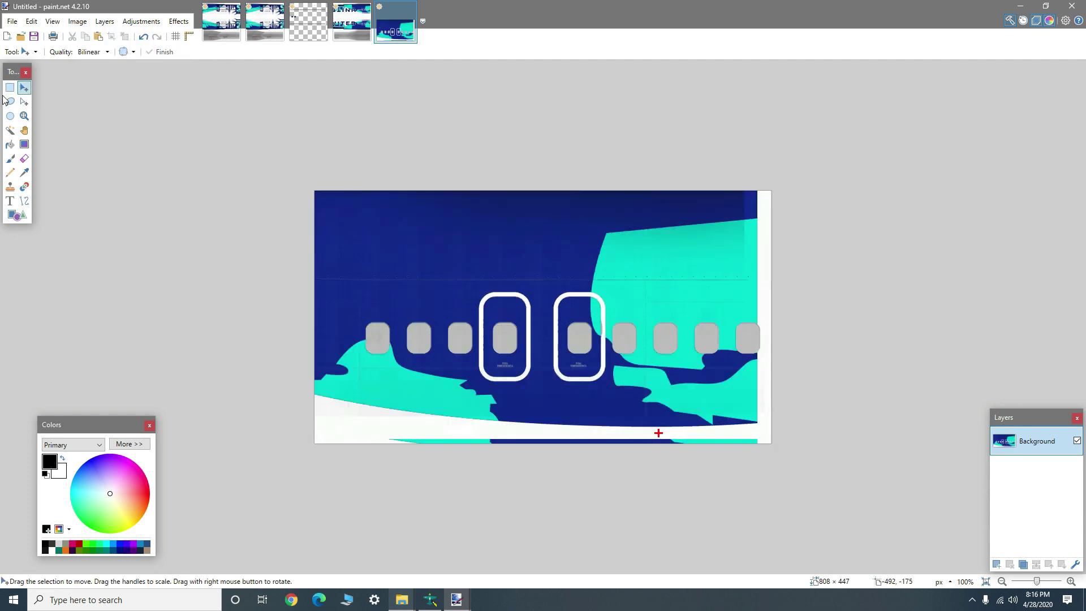
{"action": "left_click", "coordinate": [10, 87]}
{"action": "key", "text": "ctrl+a"}
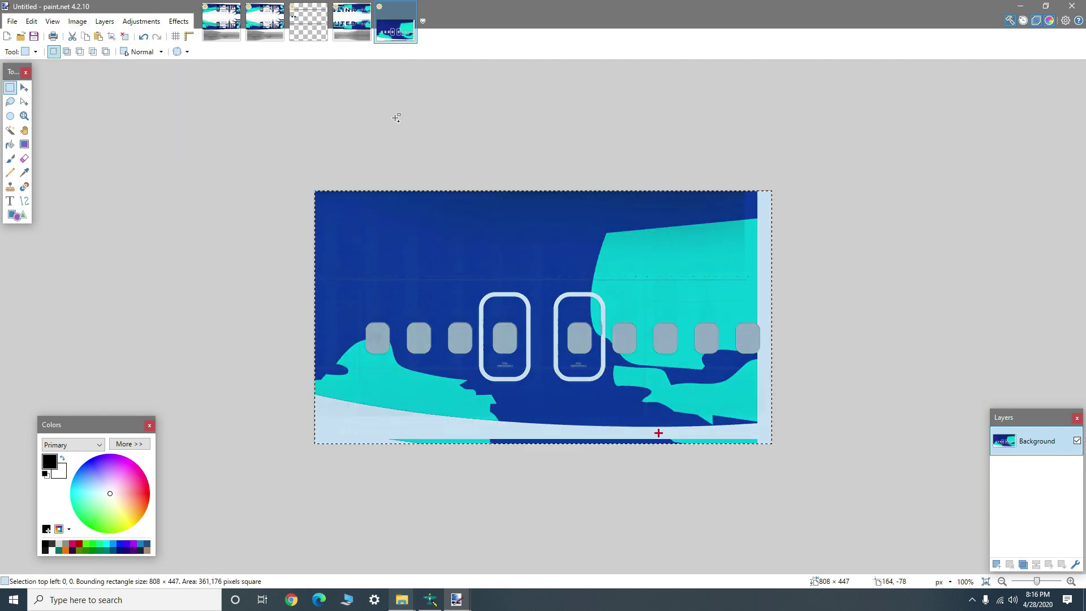
Paste the flipped section onto a new layer in 57_2_2_t.dds and place it over the upper fuselage's exit doors
{"action": "left_click", "coordinate": [352, 23]}
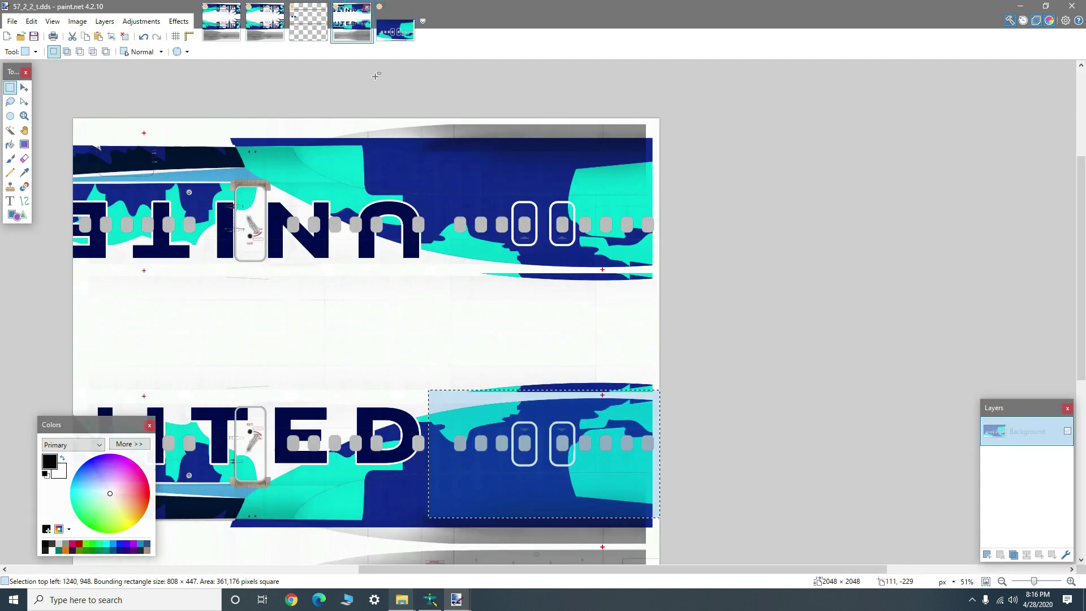
{"action": "left_click", "coordinate": [987, 554]}
{"action": "key", "text": "ctrl+v"}
{"action": "left_click_drag", "start_coordinate": [218, 193], "coordinate": [593, 231]}
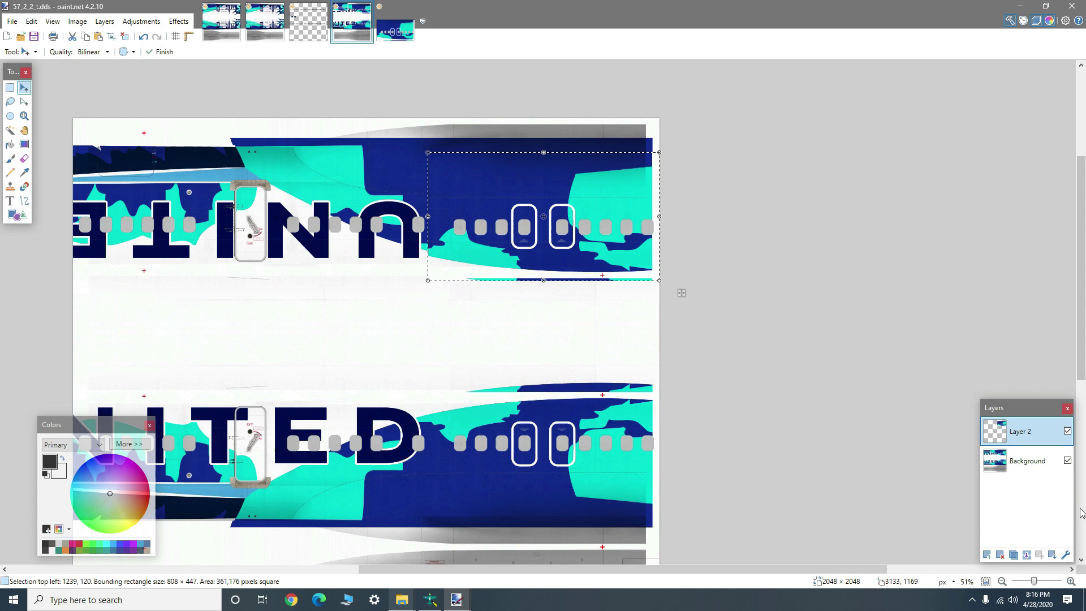
Set Layer 2's opacity to 114 and align the pasted section's exit door outlines with those beneath
{"action": "double_click", "coordinate": [1026, 442]}
{"action": "left_click_drag", "start_coordinate": [574, 329], "coordinate": [518, 329]}
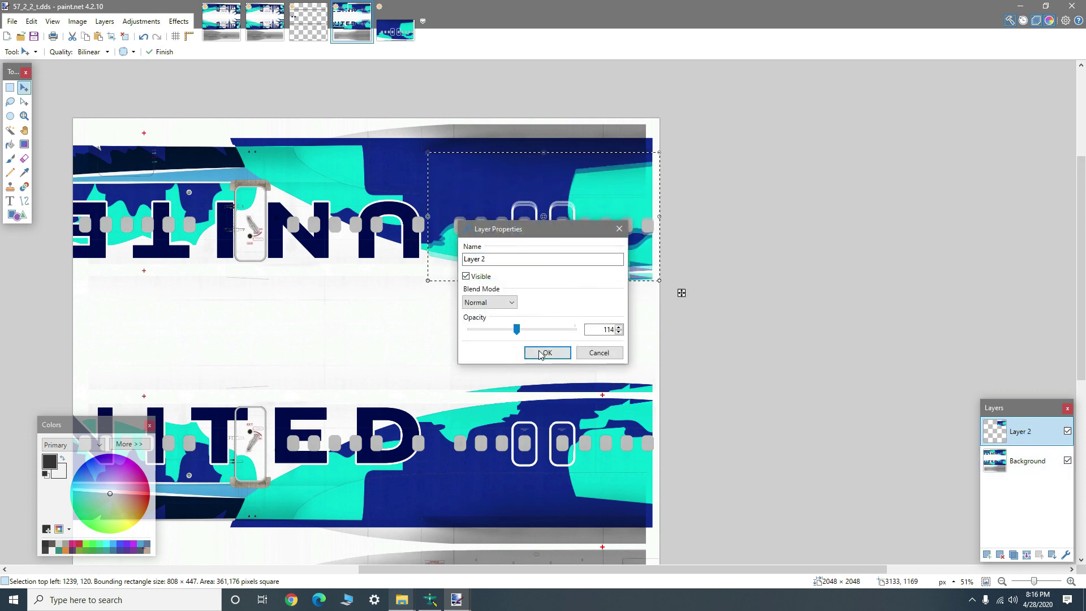
{"action": "left_click", "coordinate": [539, 354]}
{"action": "scroll", "coordinate": [541, 306], "scroll_direction": "up", "scroll_amount": 5}
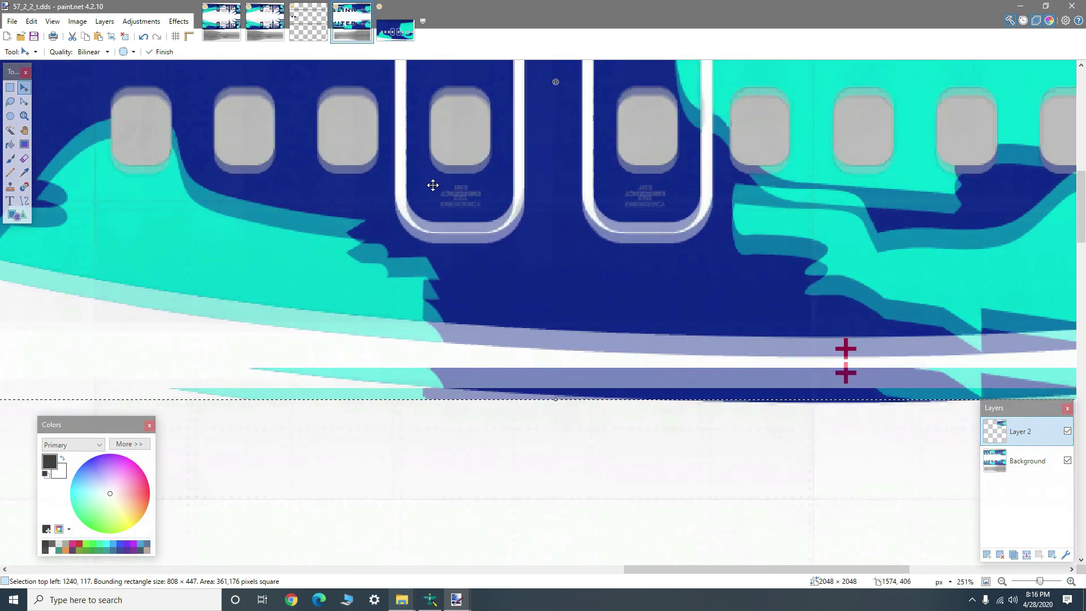
{"action": "scroll", "coordinate": [433, 186], "scroll_direction": "up", "scroll_amount": 5}
{"action": "left_click_drag", "start_coordinate": [559, 219], "coordinate": [567, 191]}
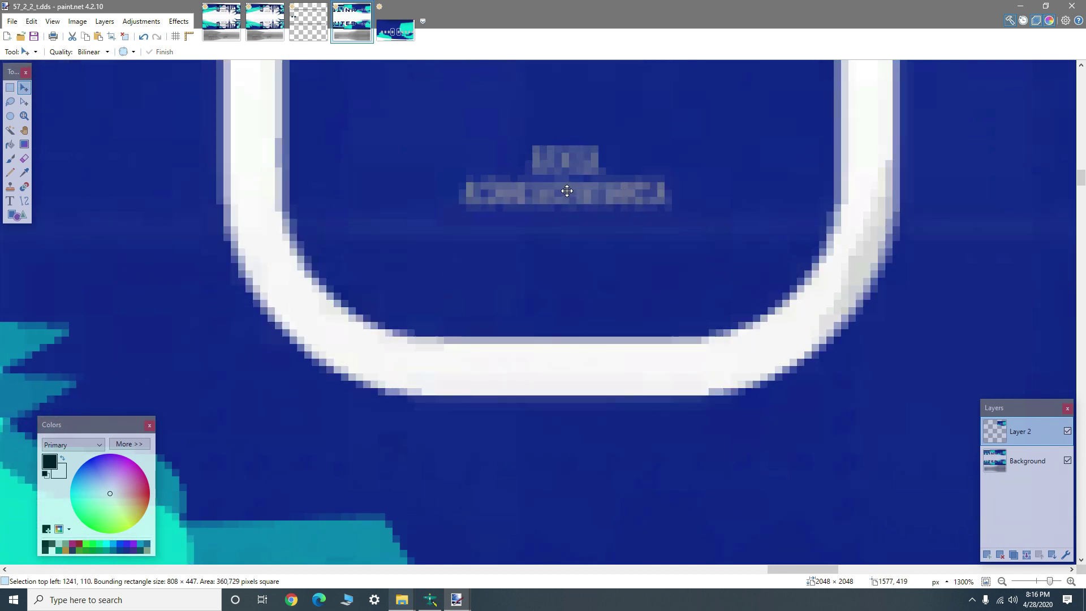
{"action": "key", "text": "Up"}
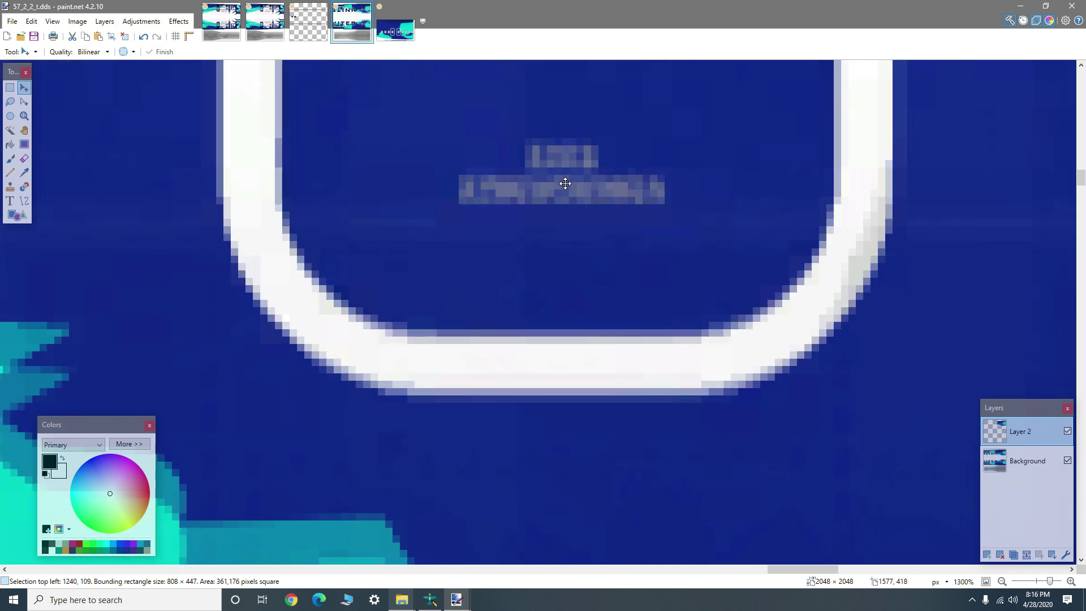
{"action": "mouse_move", "coordinate": [571, 186]}
{"action": "left_mouse_down"}
{"action": "mouse_move", "coordinate": [547, 185]}
{"action": "mouse_move", "coordinate": [560, 177]}
{"action": "mouse_move", "coordinate": [559, 189]}
{"action": "left_mouse_up"}
Examine how the overlaid section's windows, doors and paint edges line up with the upper fuselage beneath
{"action": "key", "text": "ctrl+minus"}
{"action": "key", "text": "ctrl+minus"}
{"action": "key", "text": "ctrl+minus"}
{"action": "key", "text": "ctrl+minus"}
{"action": "key", "text": "ctrl+minus"}
{"action": "key", "text": "ctrl+minus"}
{"action": "key", "text": "ctrl+minus"}
{"action": "key", "text": "ctrl+minus"}
{"action": "scroll", "coordinate": [567, 190], "scroll_direction": "down", "scroll_amount": 3}
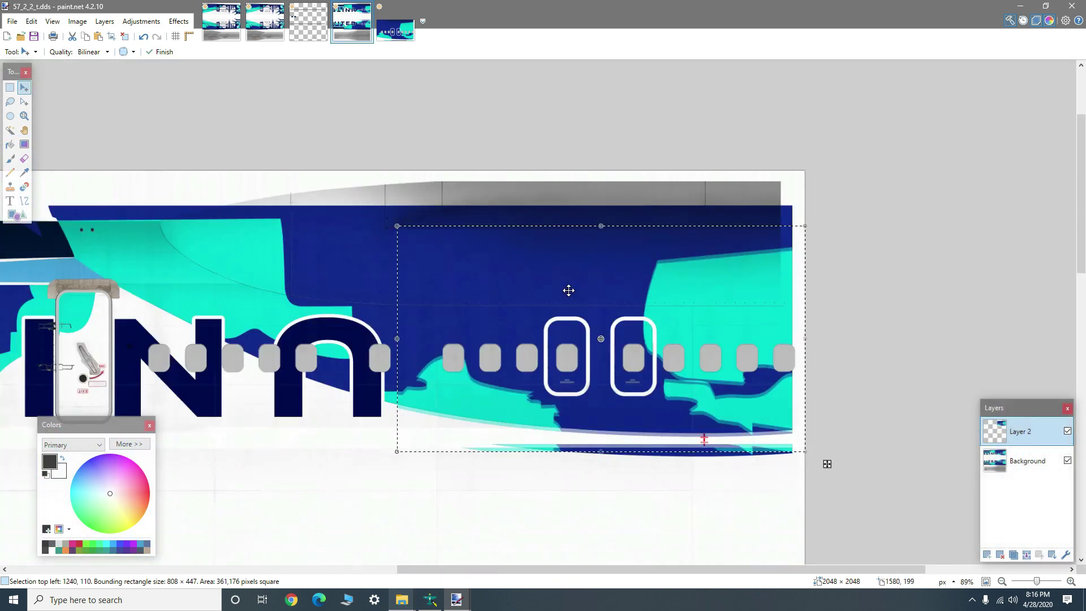
{"action": "scroll", "coordinate": [567, 291], "scroll_direction": "up", "scroll_amount": 3}
{"action": "scroll", "coordinate": [600, 331], "scroll_direction": "down", "scroll_amount": 1}
{"action": "scroll", "coordinate": [548, 341], "scroll_direction": "up", "scroll_amount": 1}
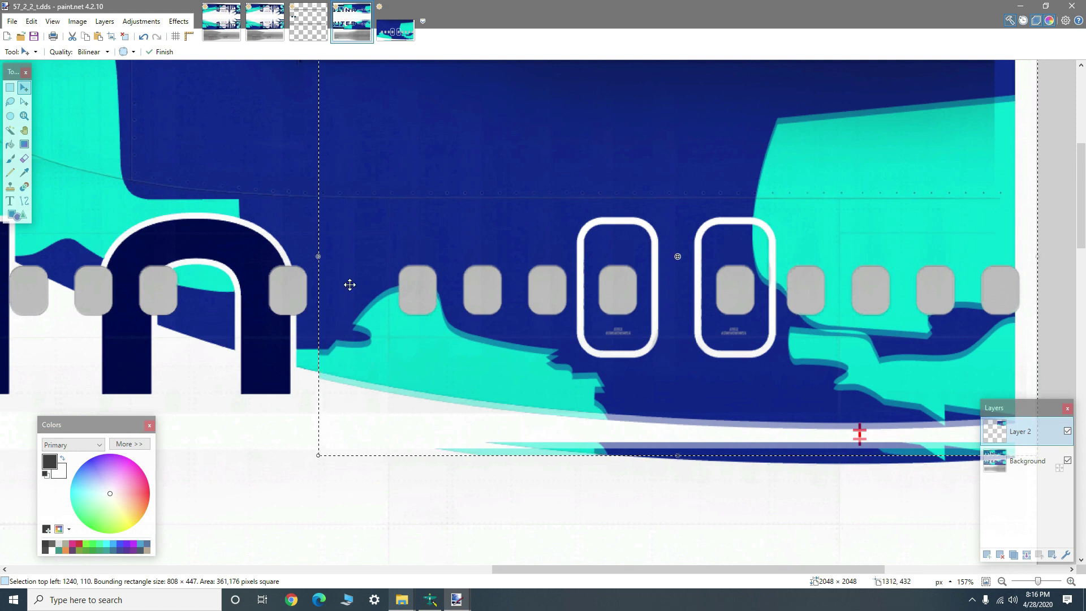
Close the untitled image and 57_2_2_t.dds, discarding their unsaved changes
{"action": "left_click", "coordinate": [409, 8]}
{"action": "left_click", "coordinate": [537, 354]}
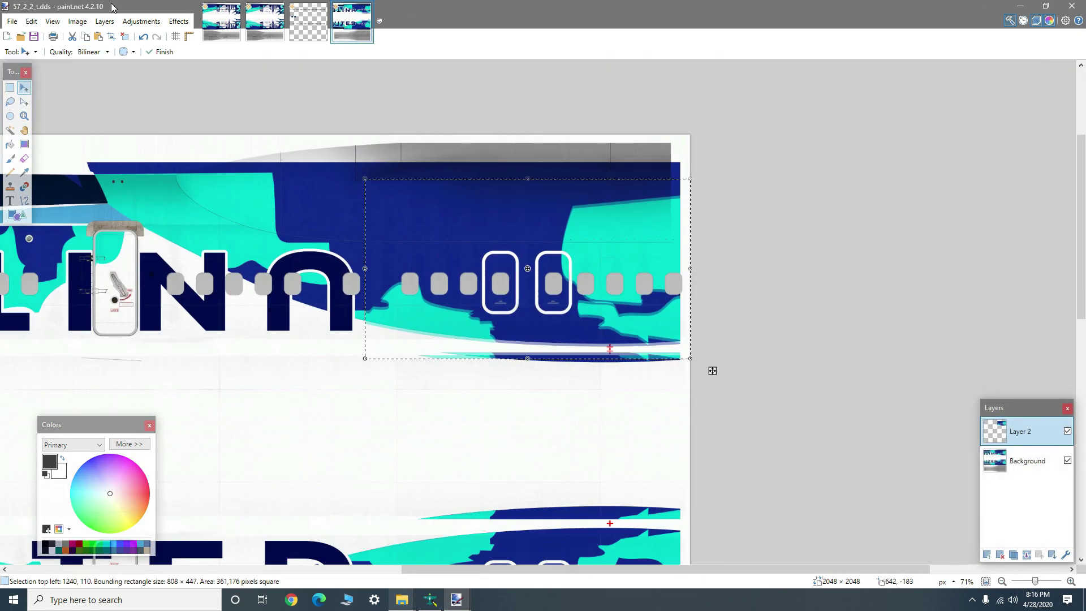
{"action": "left_click", "coordinate": [366, 8]}
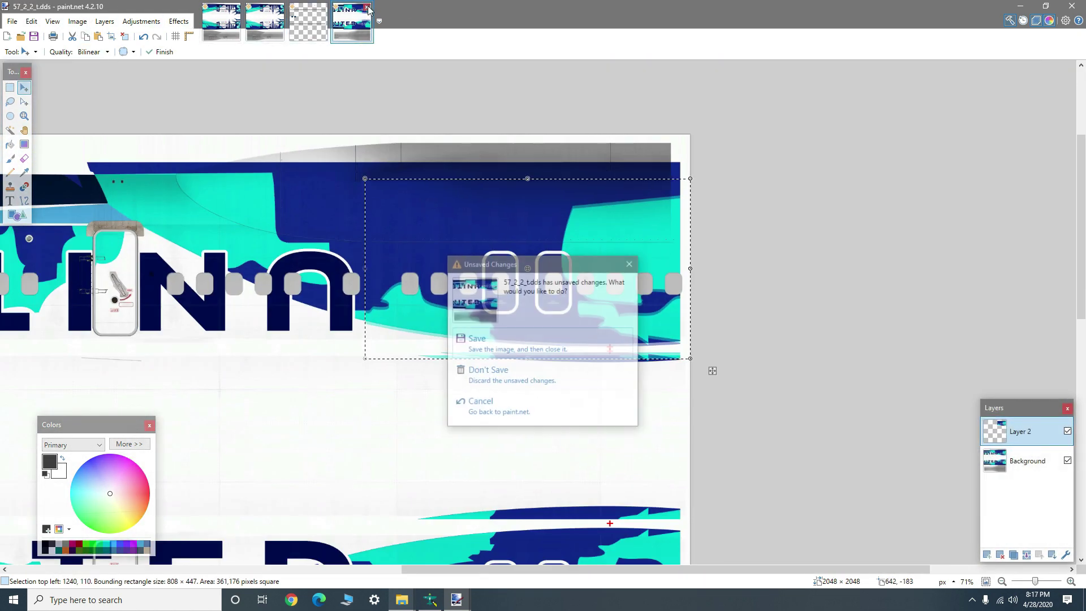
{"action": "left_click", "coordinate": [495, 372]}
Return to 57_2_3_t.bmp and look over the windows along both fuselage sides
{"action": "left_click", "coordinate": [222, 20]}
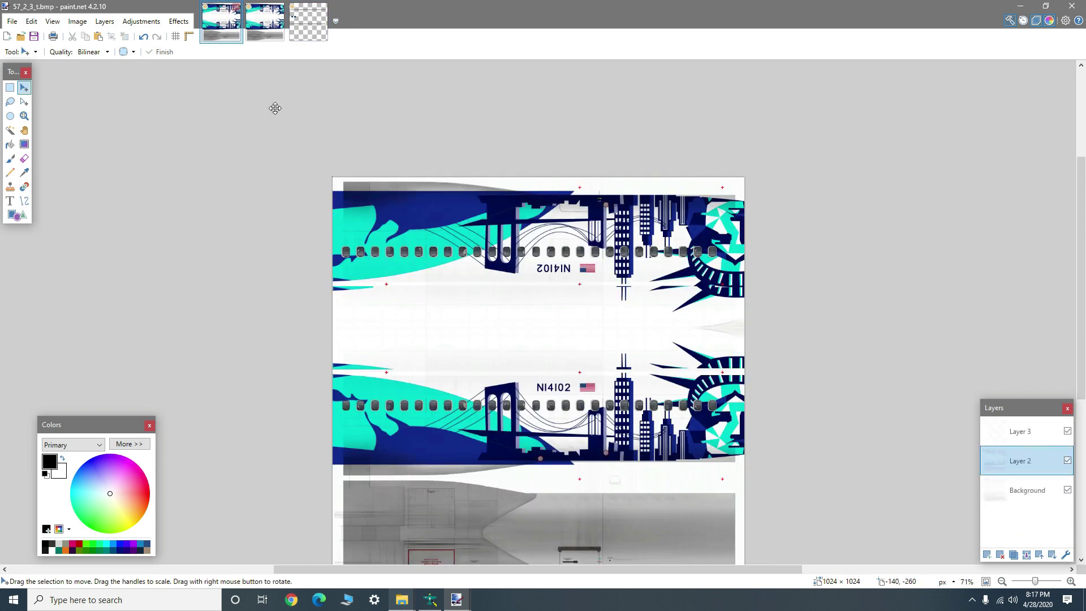
{"action": "scroll", "coordinate": [508, 368], "scroll_direction": "down", "scroll_amount": 3}
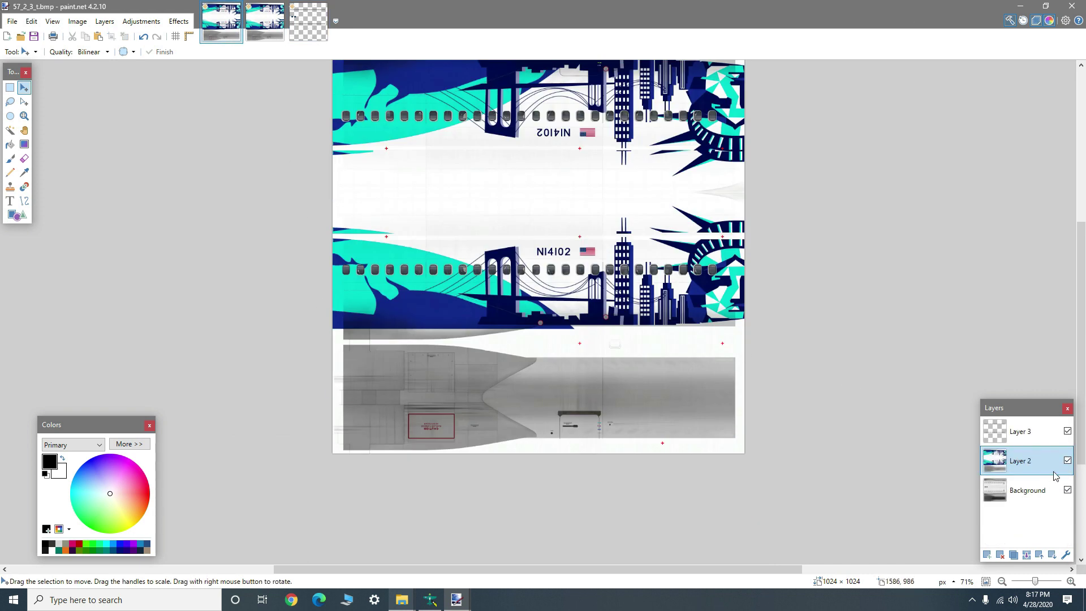
{"action": "scroll", "coordinate": [662, 352], "scroll_direction": "up", "scroll_amount": 3}
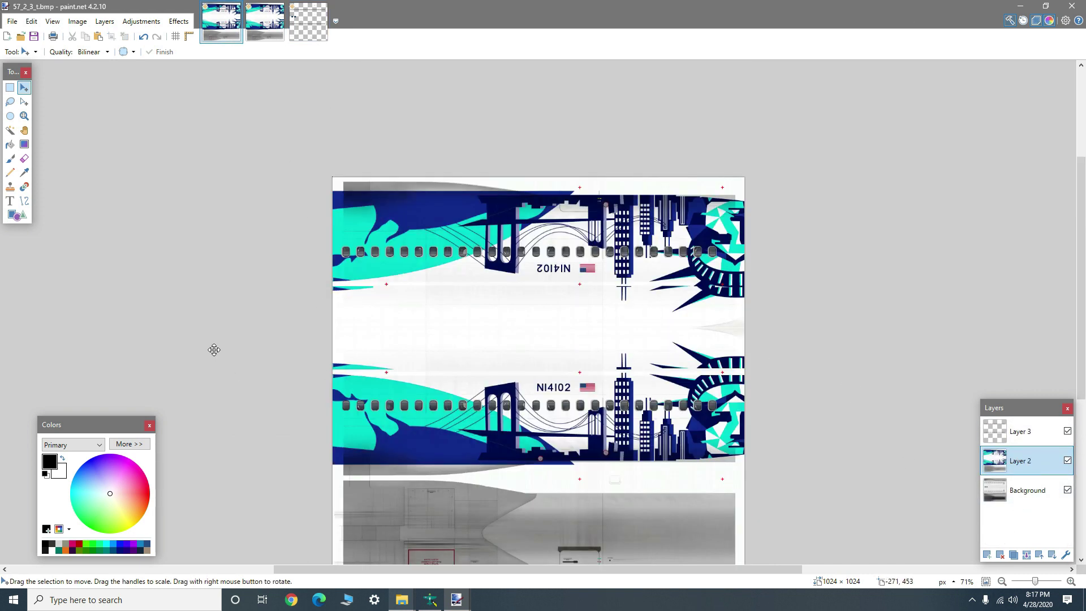
Minimize paint.net, launch DXTBmp and arrange it side by side with the Texture.UNITED_AIRLINES_N14102 folder window
{"action": "left_click", "coordinate": [1020, 5]}
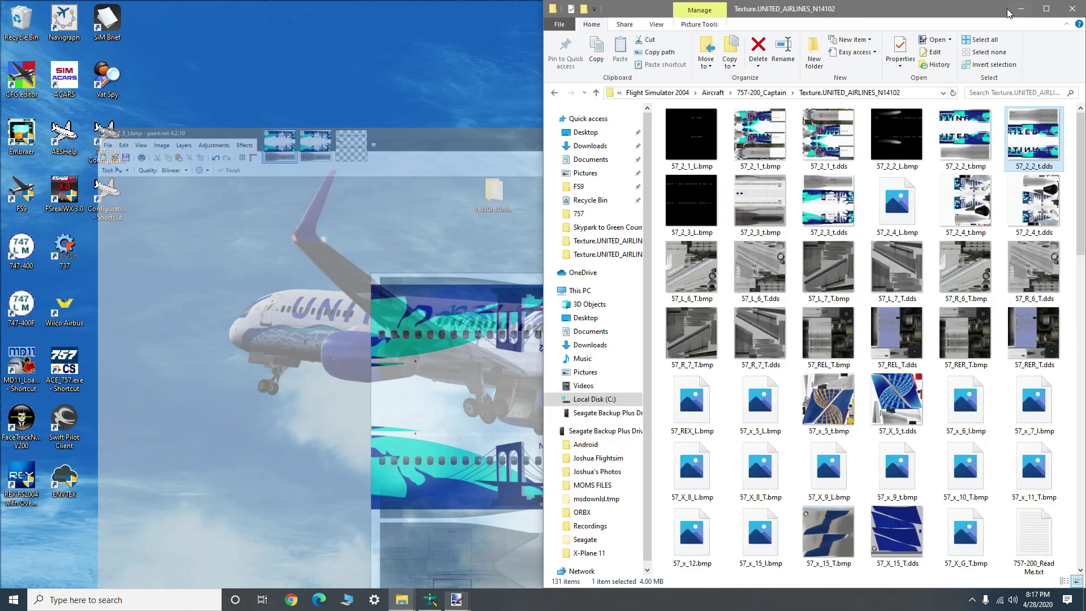
{"action": "left_click", "coordinate": [453, 328]}
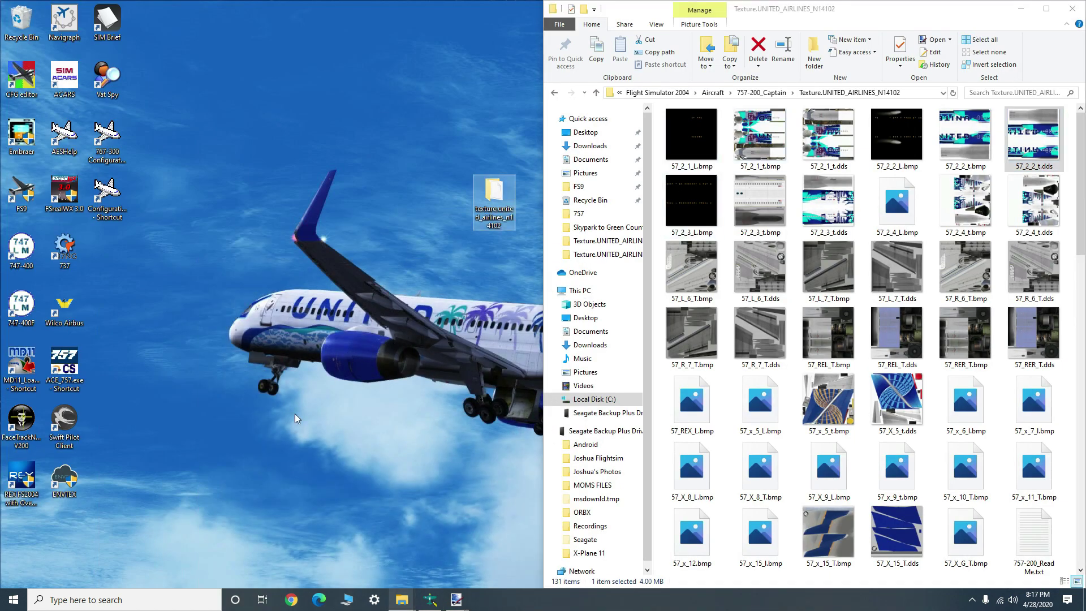
{"action": "left_click", "coordinate": [259, 418]}
{"action": "left_click_drag", "start_coordinate": [778, 5], "coordinate": [871, 4]}
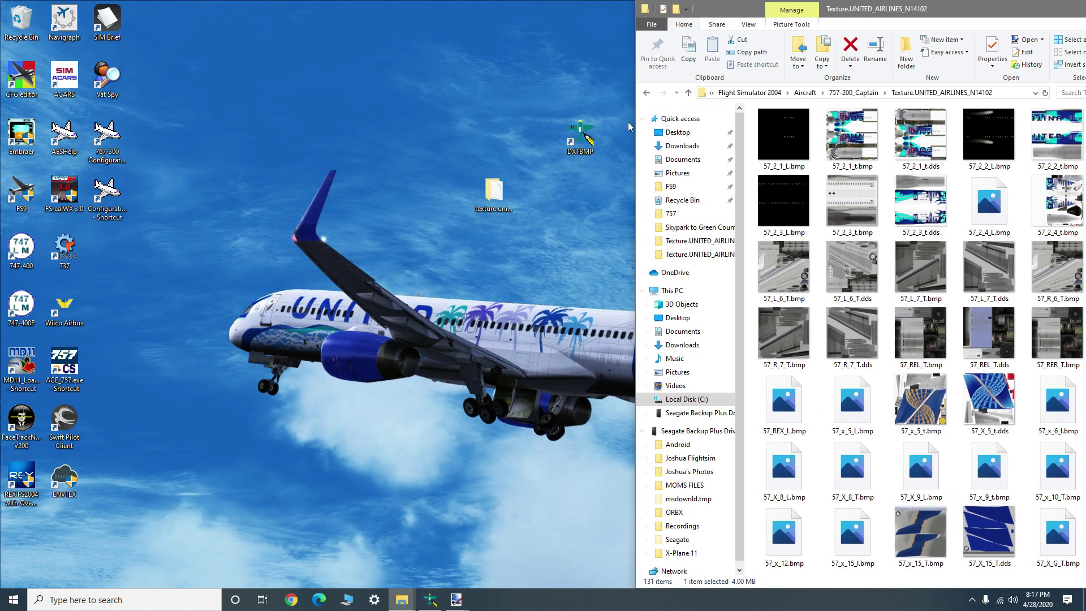
{"action": "double_click", "coordinate": [574, 136]}
{"action": "left_click_drag", "start_coordinate": [991, 10], "coordinate": [1085, 1]}
{"action": "left_click_drag", "start_coordinate": [891, 6], "coordinate": [1085, 51]}
{"action": "left_click", "coordinate": [526, 170]}
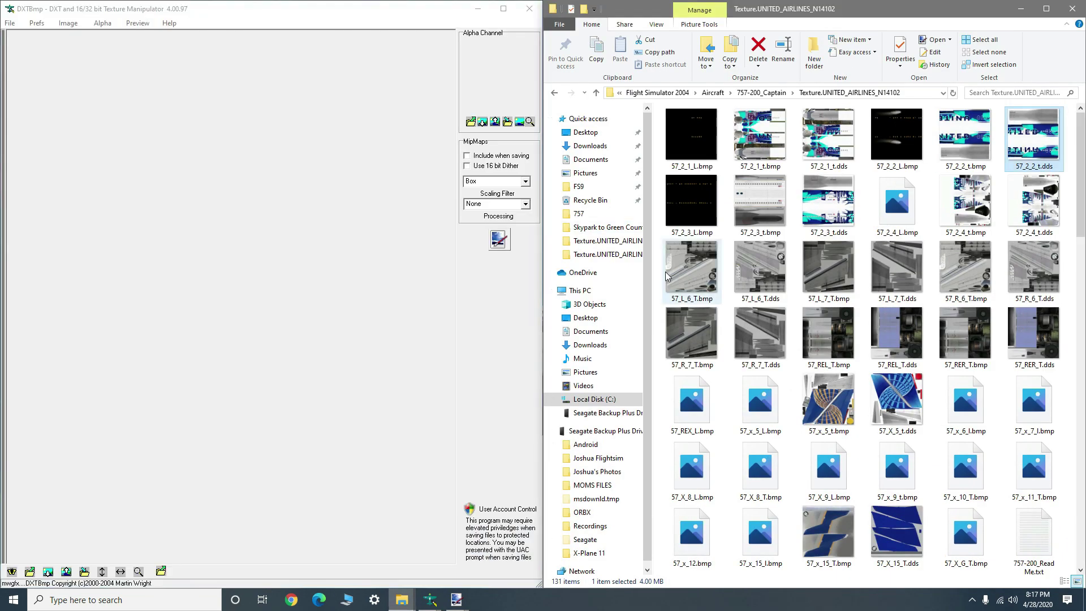
Load 57_2_4_t.bmp from the texture folder into DXTBmp
{"action": "left_click", "coordinate": [828, 207]}
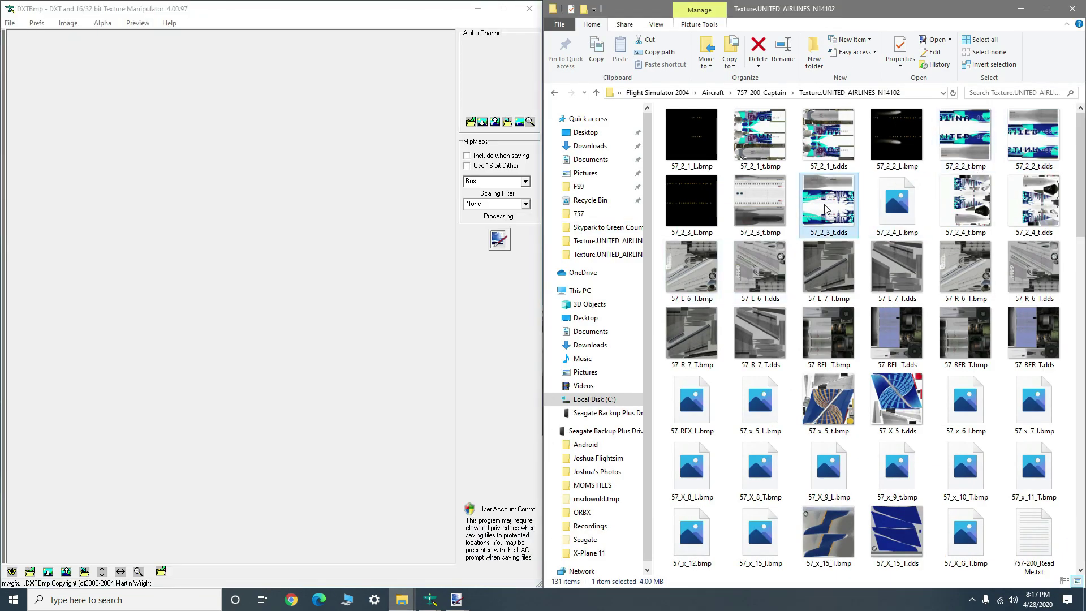
{"action": "left_click", "coordinate": [1020, 207]}
{"action": "left_click", "coordinate": [967, 211]}
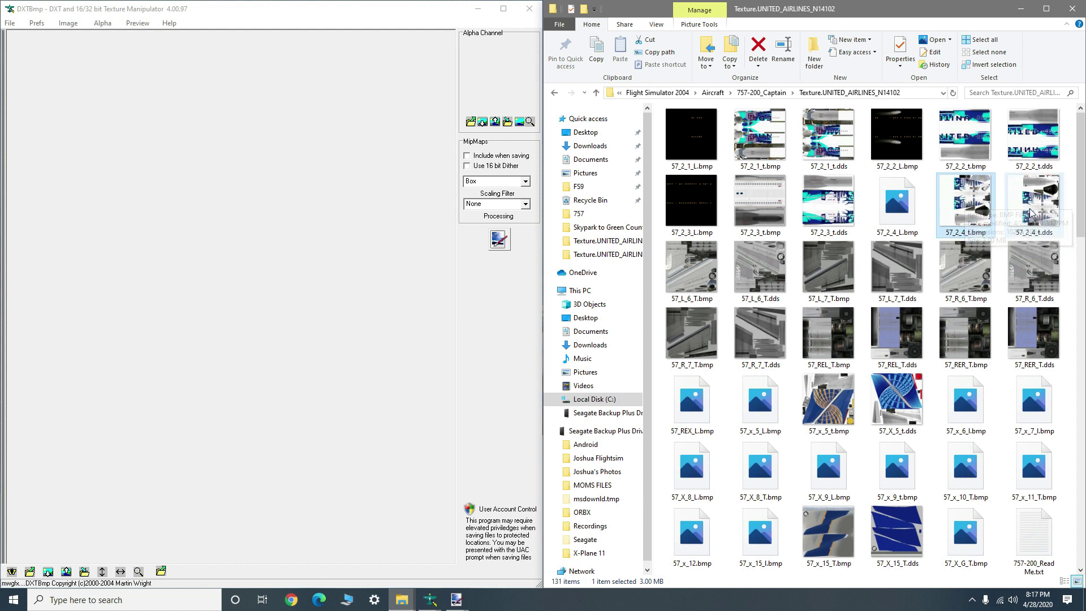
{"action": "left_click_drag", "start_coordinate": [968, 216], "coordinate": [317, 271]}
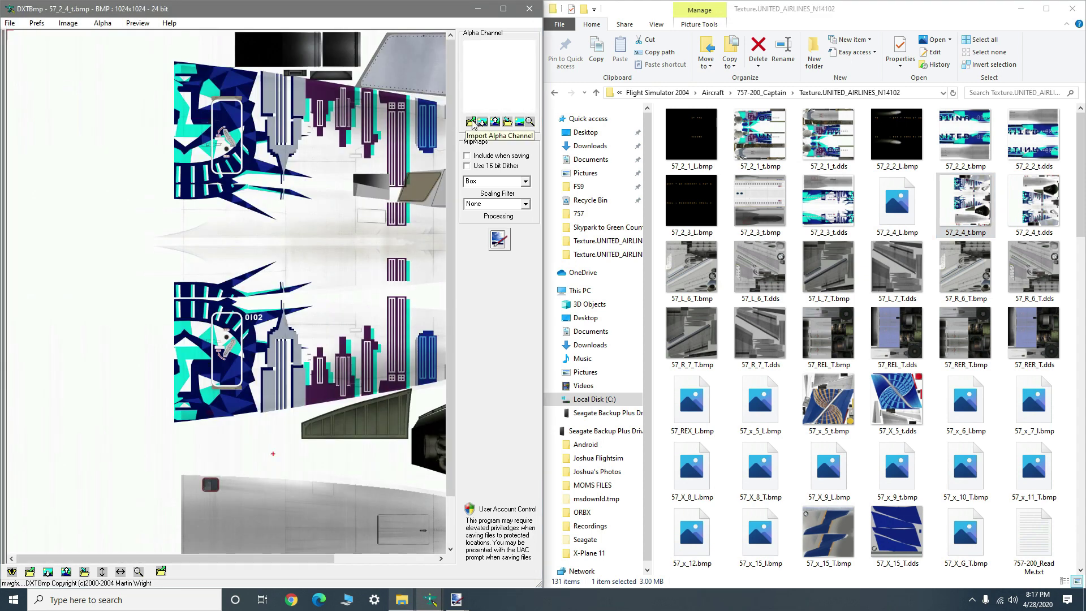
Import QW_Stabs.bmp from the captainsim 757 folder as the alpha channel of 57_2_4_t.bmp
{"action": "left_click", "coordinate": [470, 123]}
{"action": "left_click", "coordinate": [572, 350]}
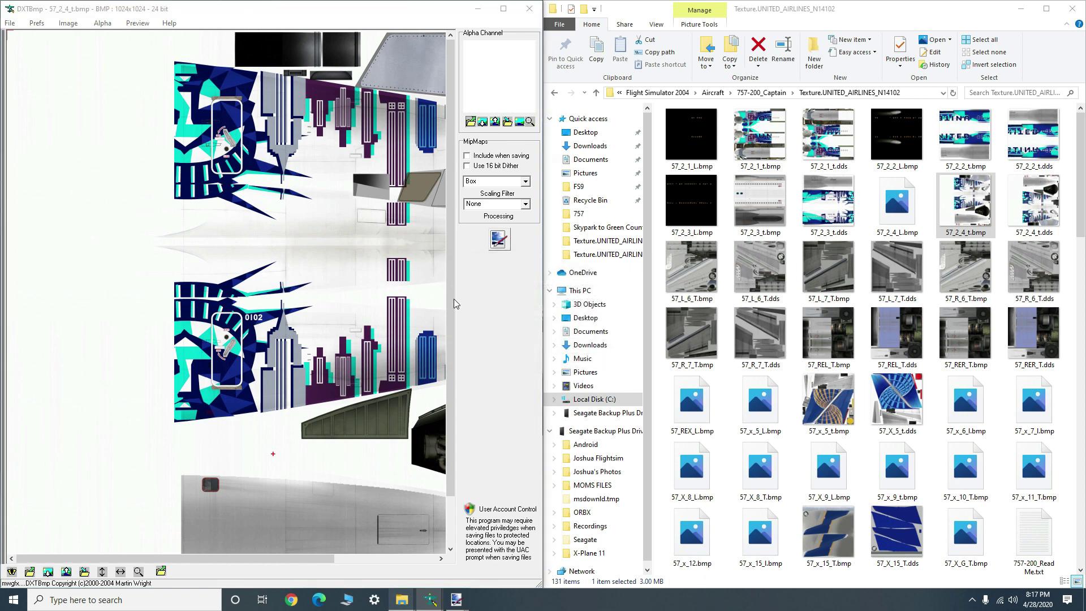
{"action": "scroll", "coordinate": [500, 238], "scroll_direction": "down", "scroll_amount": 8}
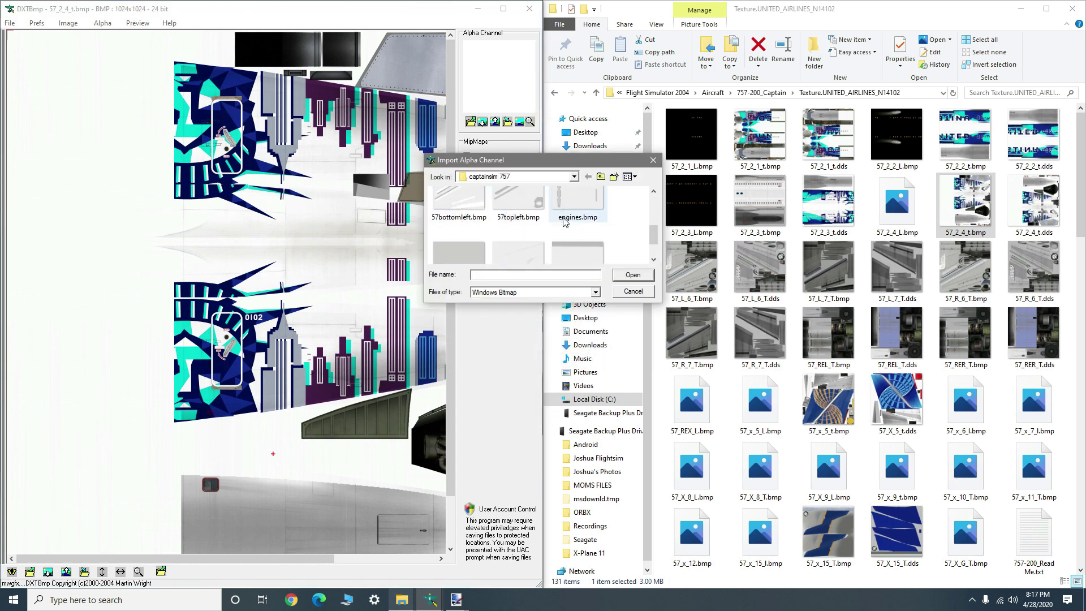
{"action": "scroll", "coordinate": [482, 227], "scroll_direction": "down", "scroll_amount": 1}
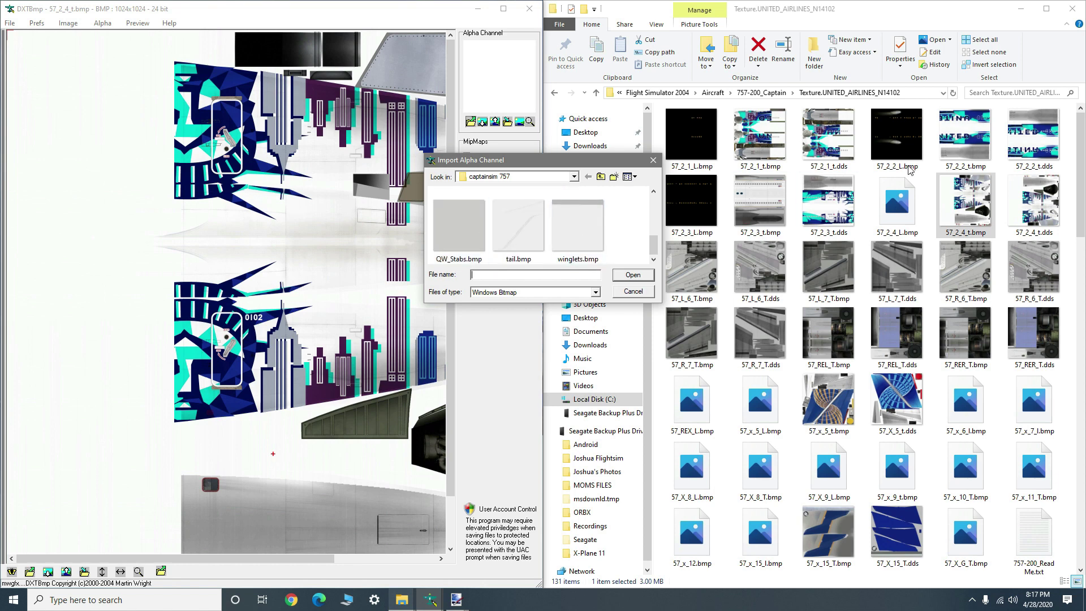
{"action": "left_click", "coordinate": [460, 237]}
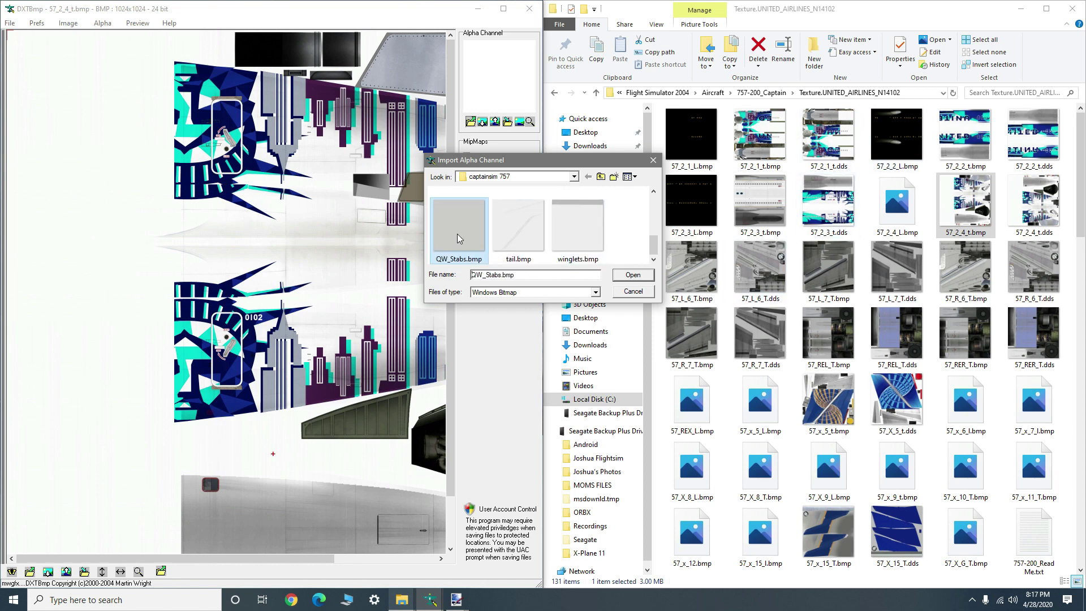
{"action": "left_click", "coordinate": [632, 275]}
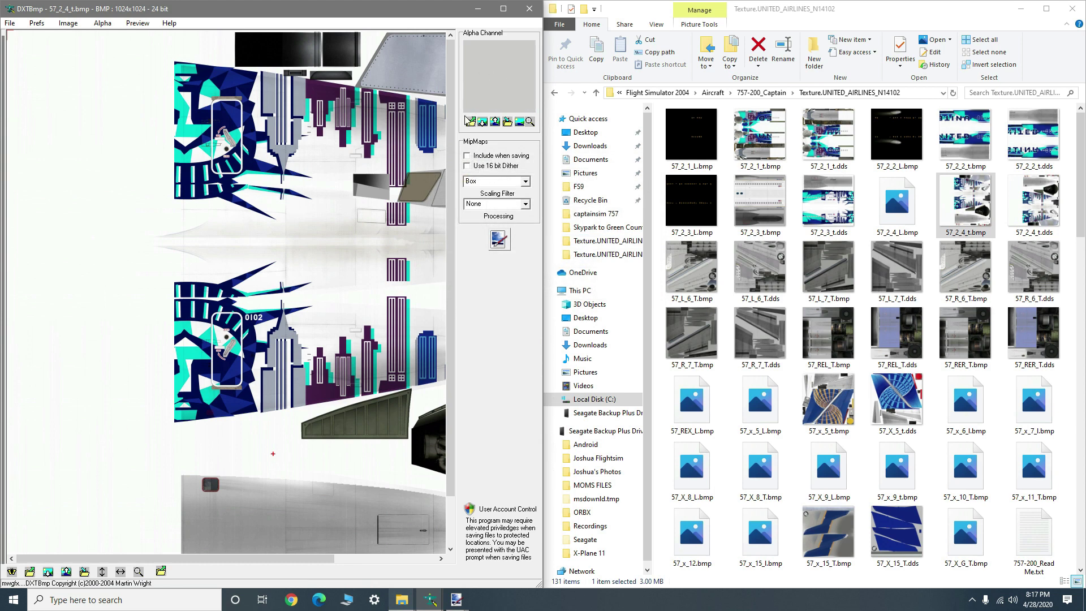
Save the texture as an extended bitmap in DXT3 format, replacing the existing 57_2_4_t.bmp
{"action": "left_click", "coordinate": [10, 23]}
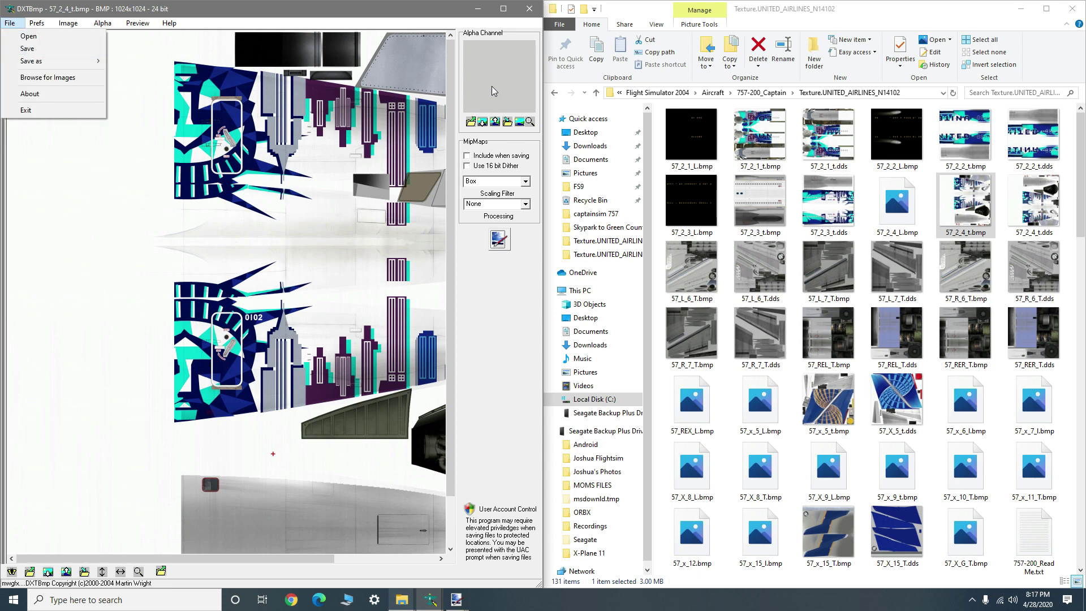
{"action": "left_click", "coordinate": [35, 50]}
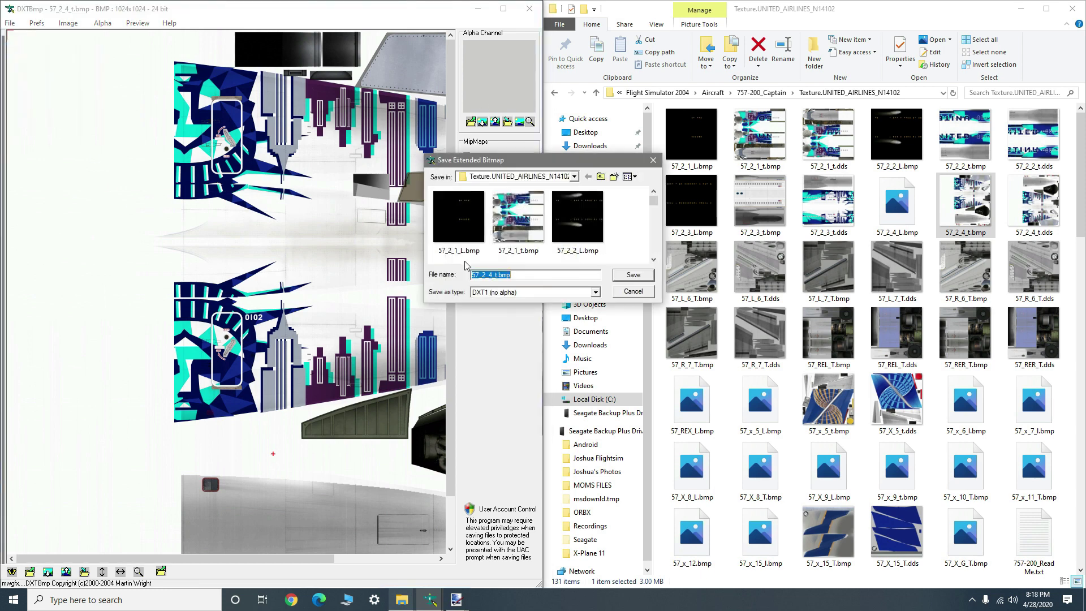
{"action": "left_click", "coordinate": [553, 293]}
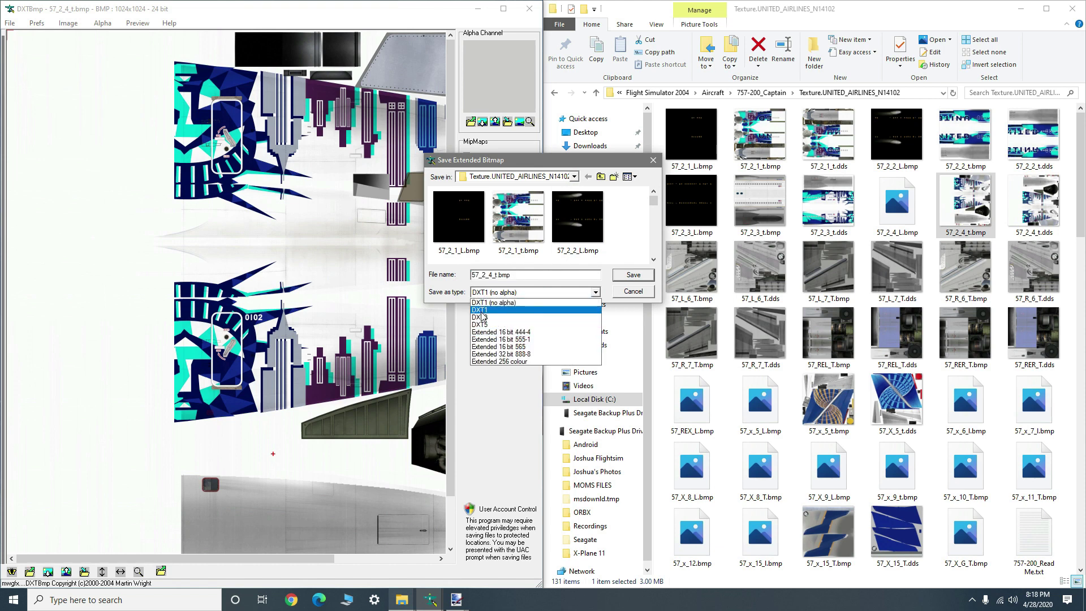
{"action": "left_click", "coordinate": [526, 311]}
{"action": "left_click", "coordinate": [638, 278]}
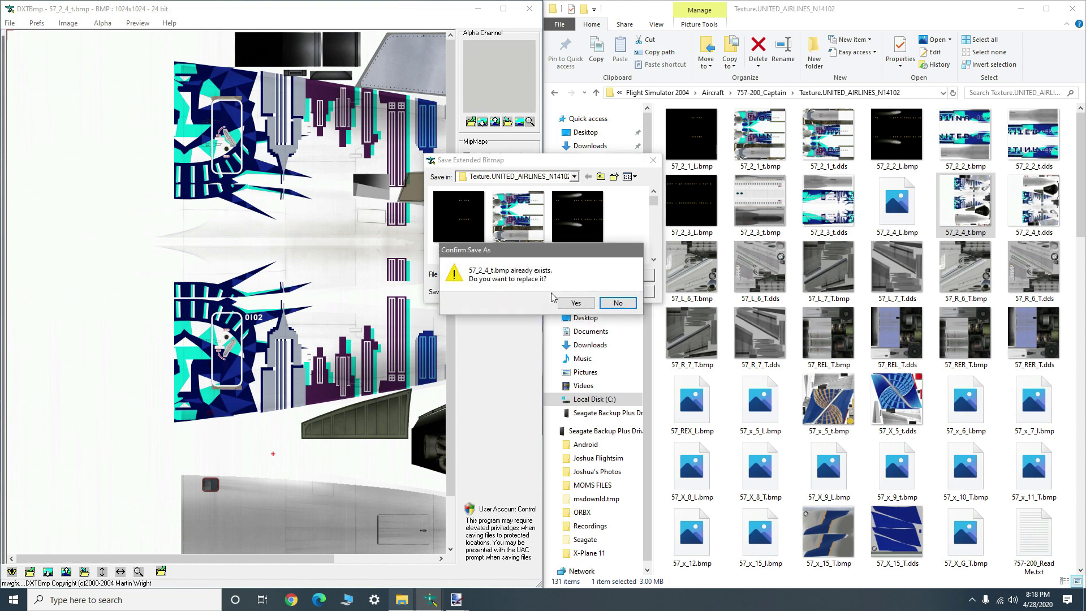
{"action": "left_click", "coordinate": [574, 302]}
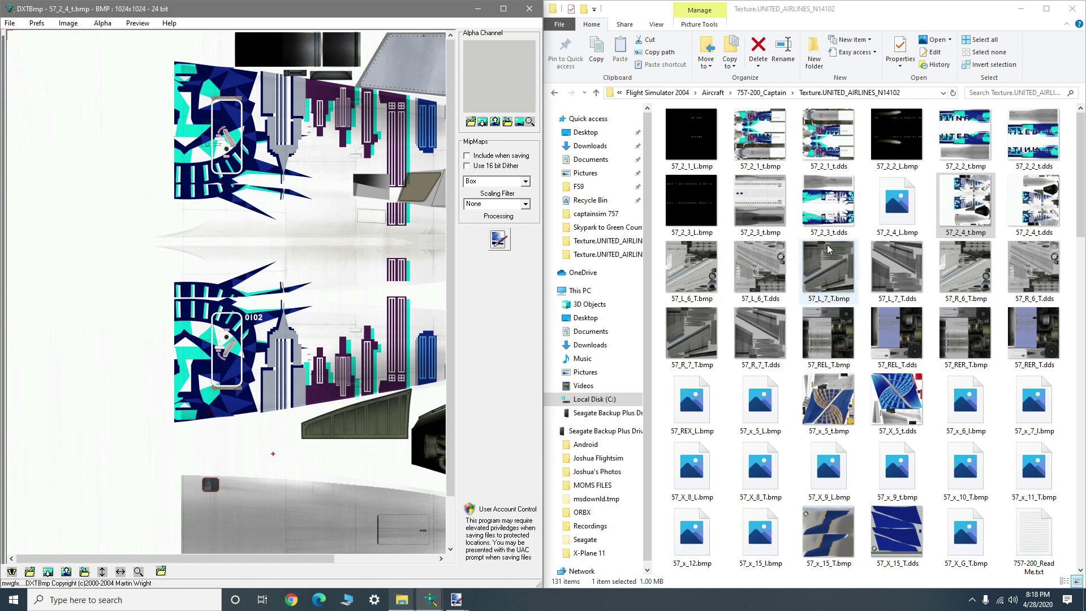
Load 57_2_4_t.dds from the Texture.UNITED_AIRLINES_N14102 folder into DXTBmp
{"action": "left_click", "coordinate": [955, 214]}
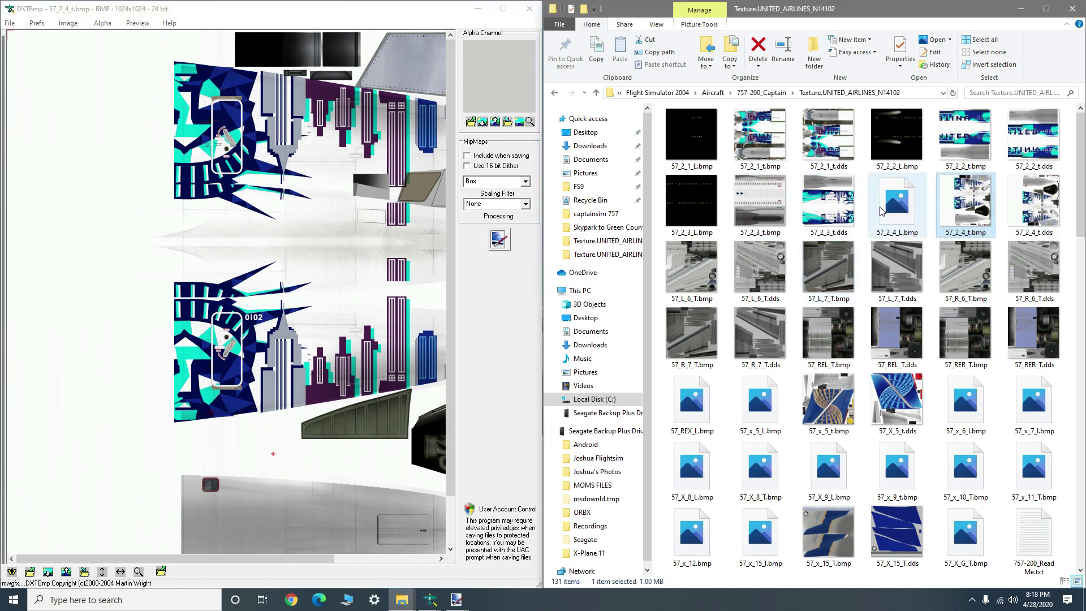
{"action": "left_click", "coordinate": [832, 210]}
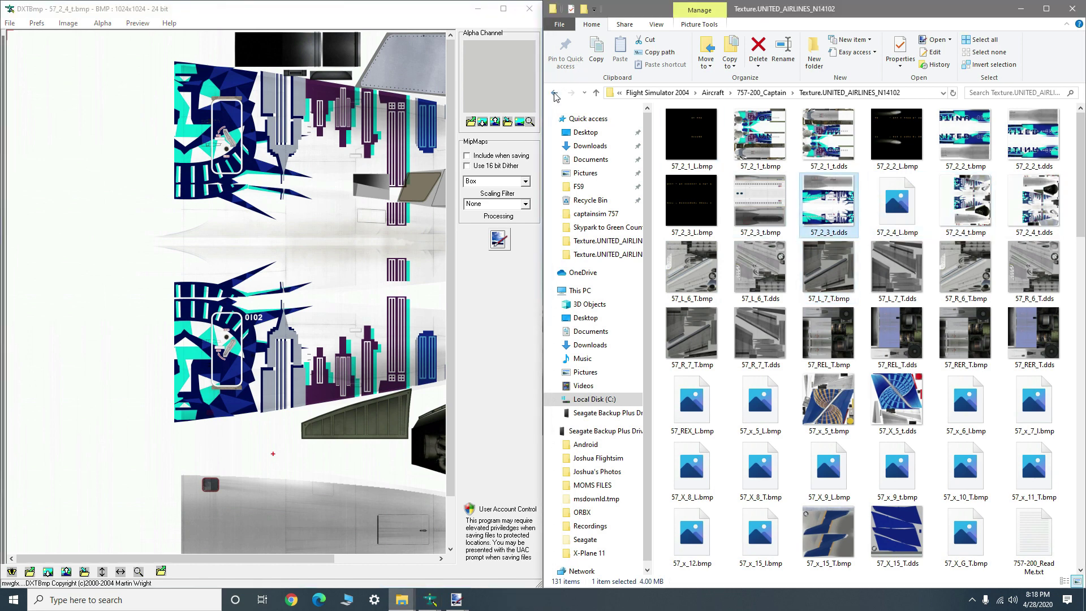
{"action": "left_click", "coordinate": [959, 214]}
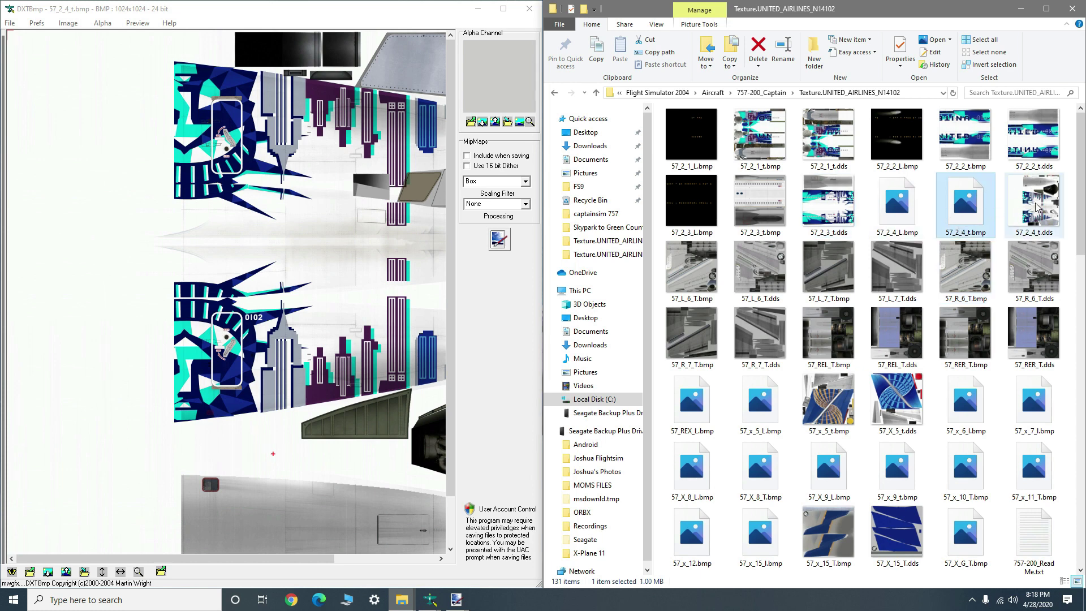
{"action": "mouse_move", "coordinate": [1036, 207]}
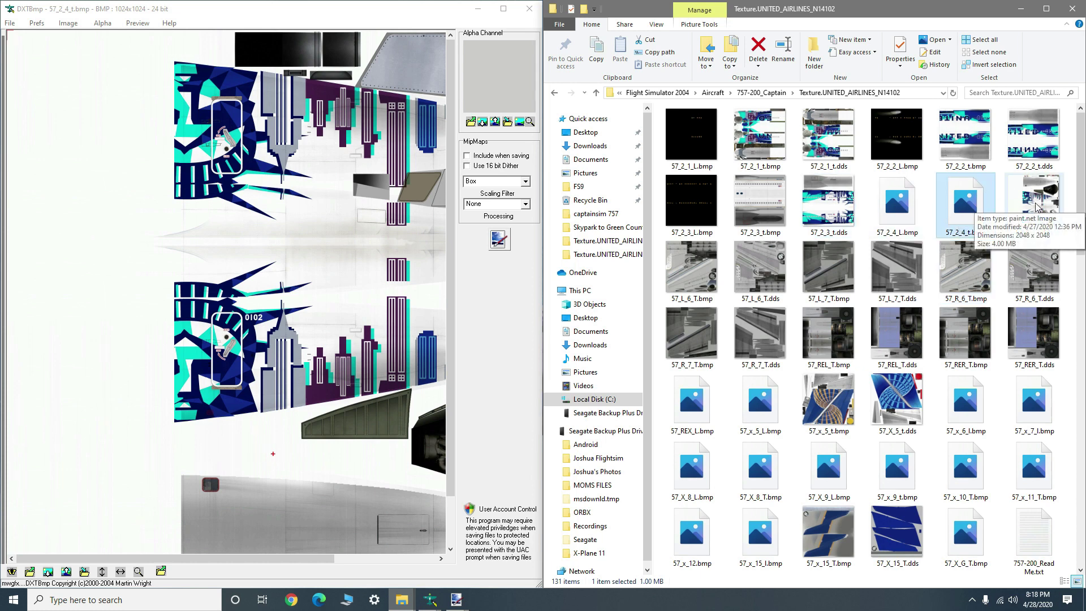
{"action": "left_click_drag", "start_coordinate": [1037, 207], "coordinate": [344, 261]}
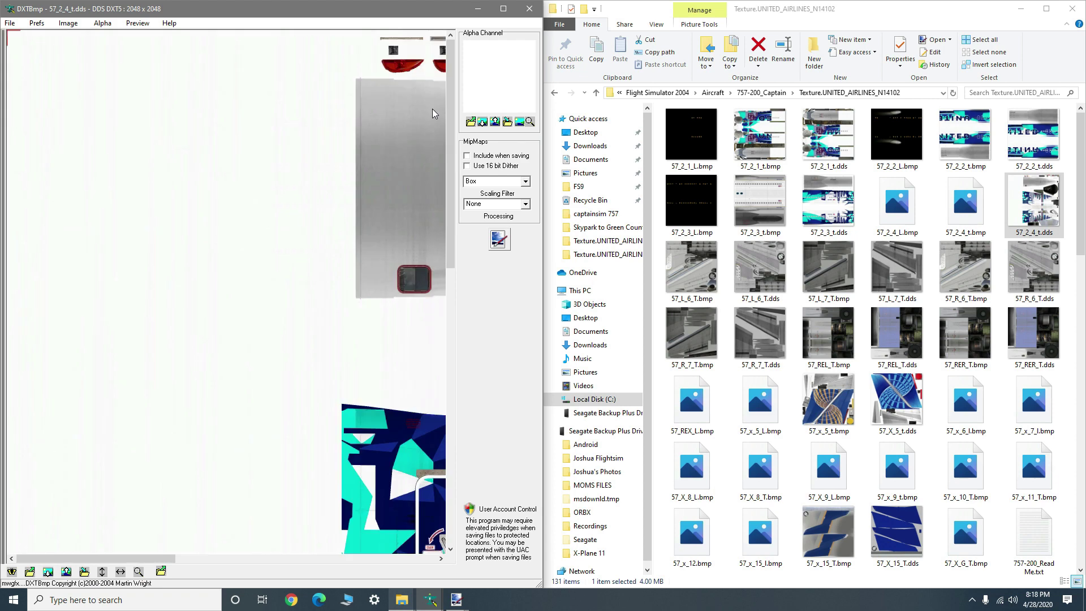
Import QW_Stabs.bmp as the alpha channel of 57_2_4_t.dds
{"action": "left_click", "coordinate": [482, 121]}
{"action": "left_click", "coordinate": [572, 350]}
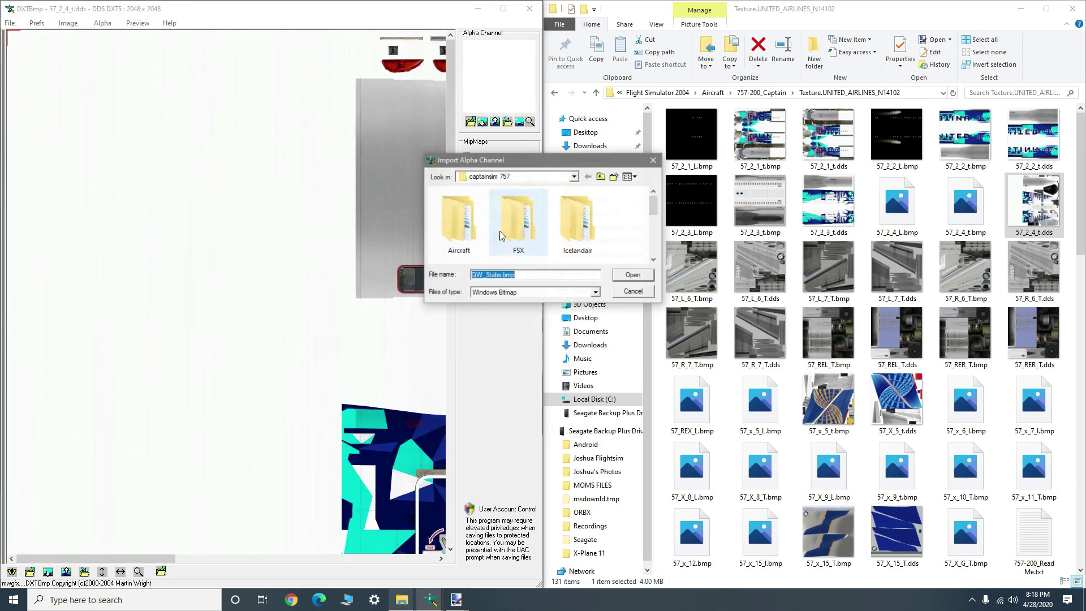
{"action": "left_click", "coordinate": [630, 285]}
{"action": "left_click", "coordinate": [9, 23]}
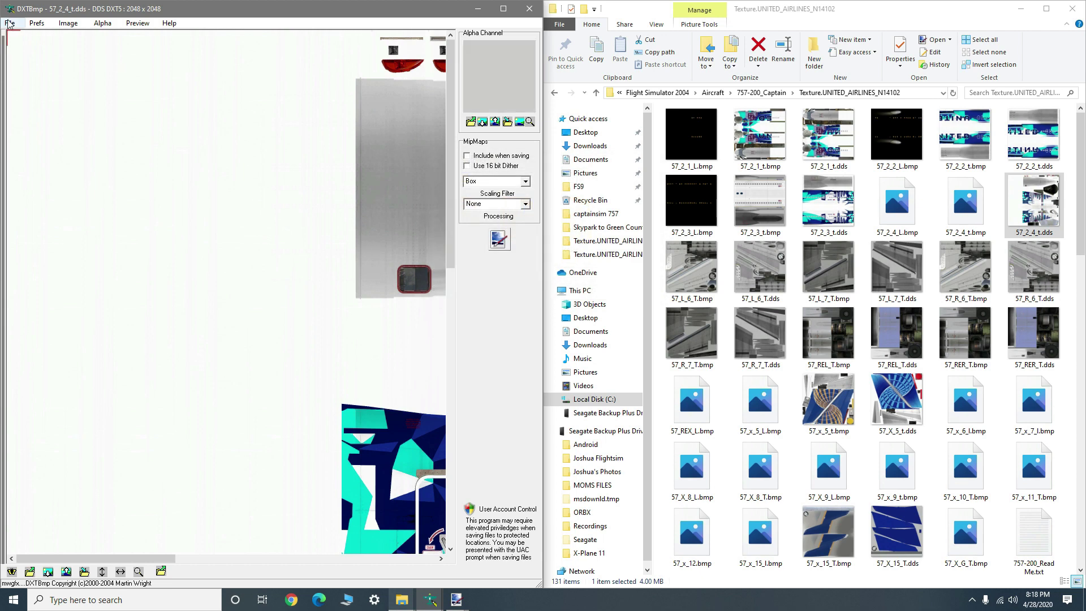
{"action": "mouse_move", "coordinate": [39, 61]}
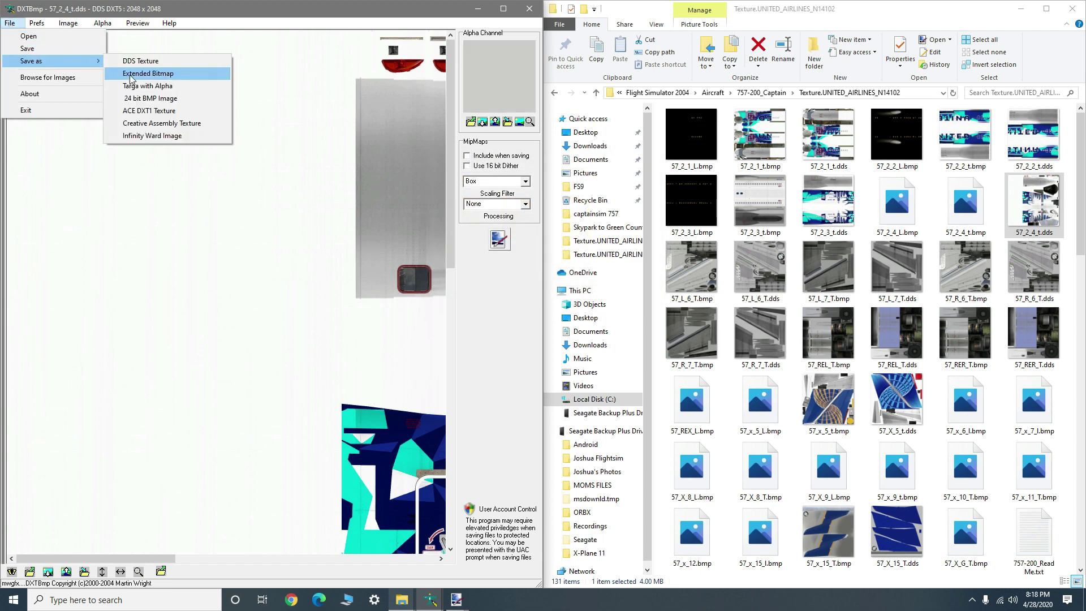
{"action": "left_click", "coordinate": [57, 48]}
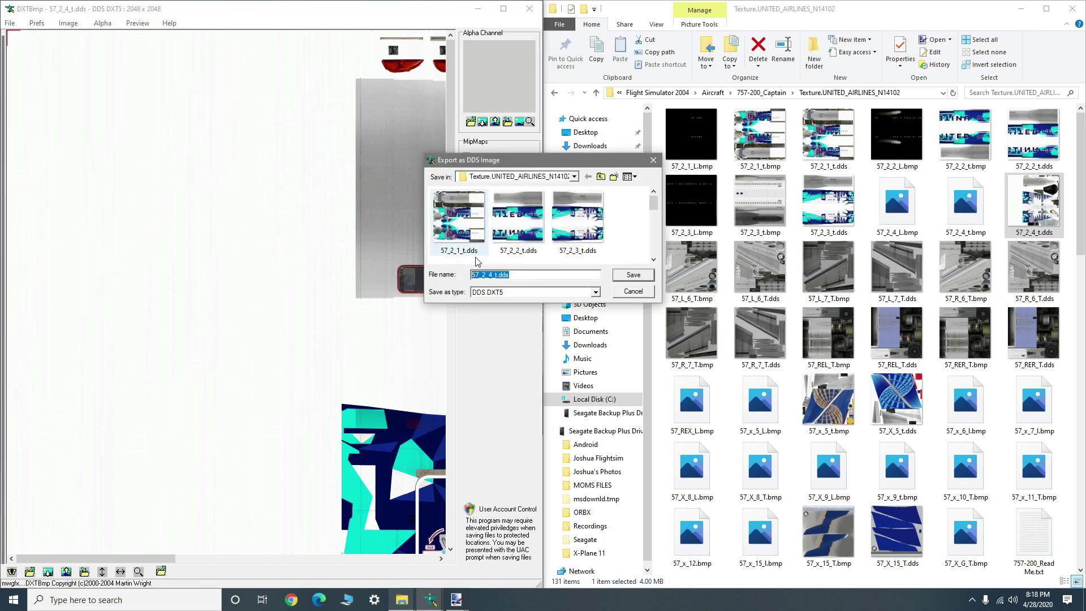
{"action": "left_click", "coordinate": [639, 297]}
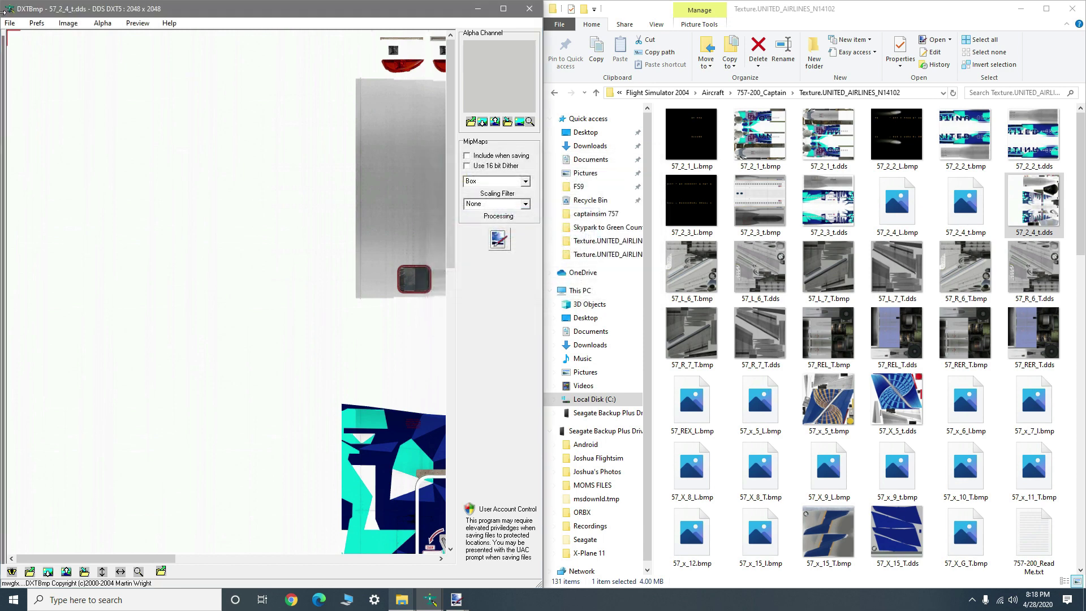
{"action": "left_click", "coordinate": [10, 23]}
{"action": "mouse_move", "coordinate": [67, 66]}
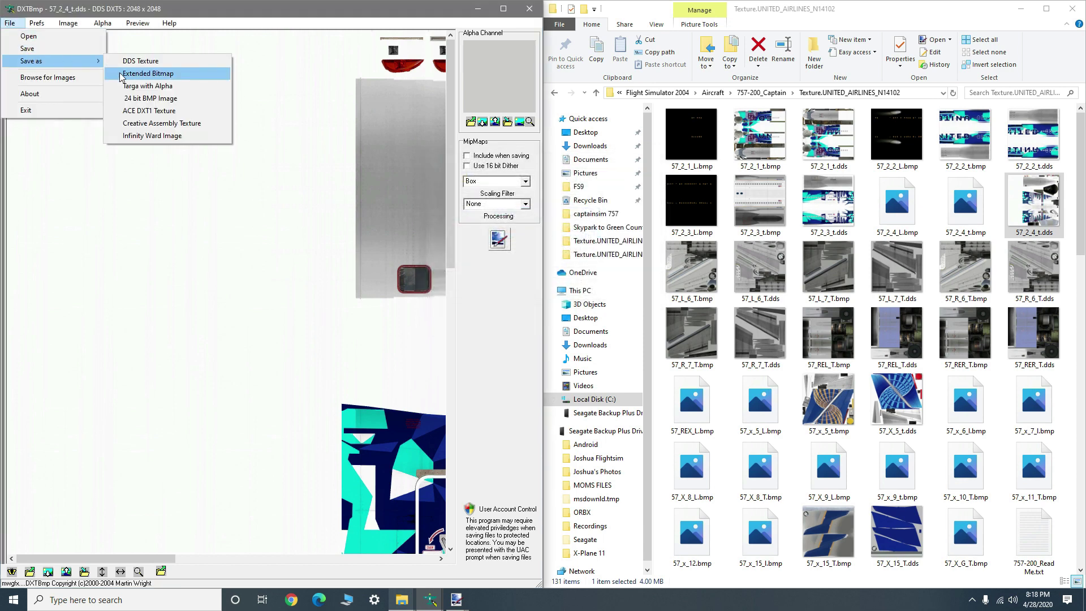
{"action": "left_click", "coordinate": [147, 74]}
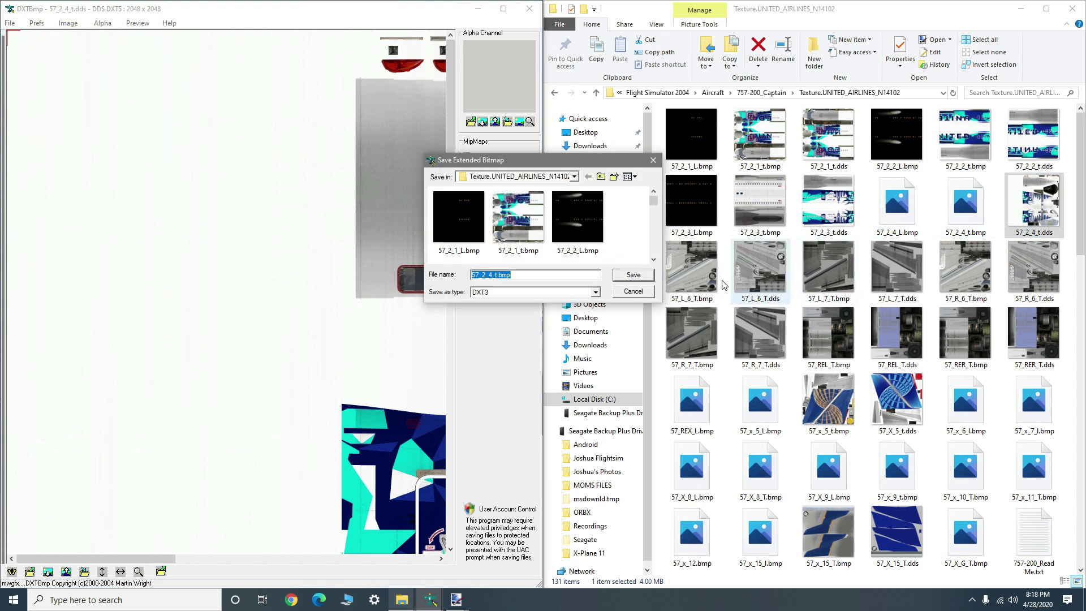
{"action": "left_click", "coordinate": [638, 293]}
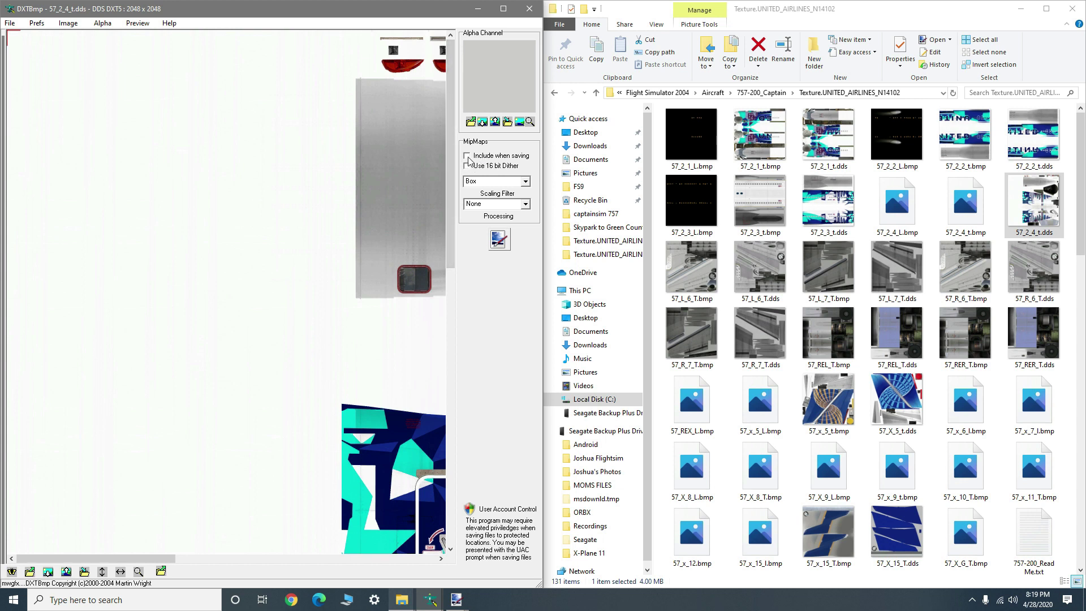
{"action": "left_click", "coordinate": [467, 157]}
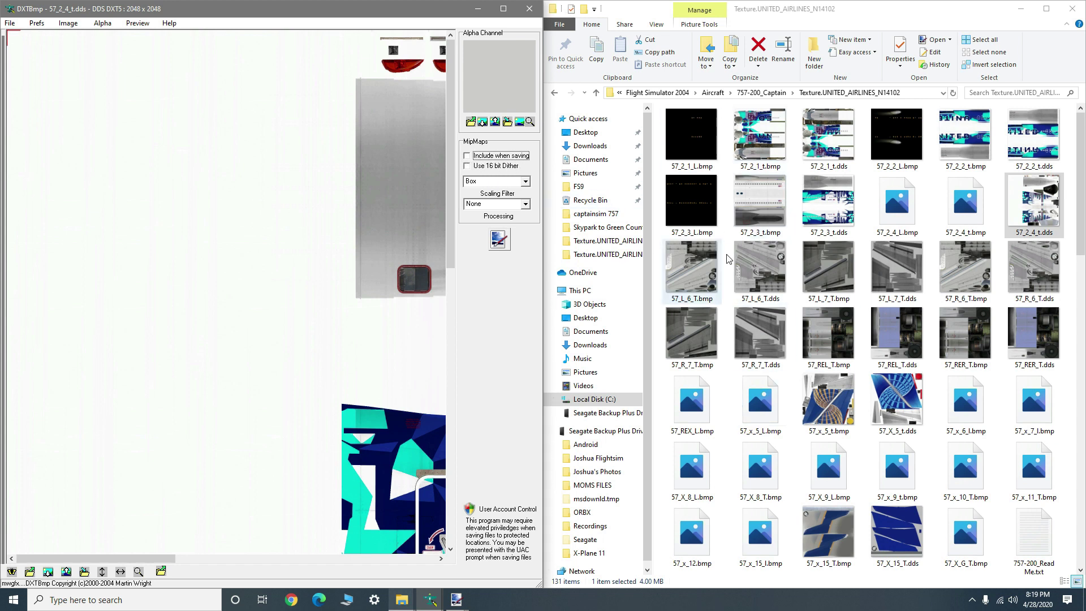
Open 57_REL_T.dds from the texture folder in paint.net and fit the whole engine texture in view
{"action": "double_click", "coordinate": [895, 340]}
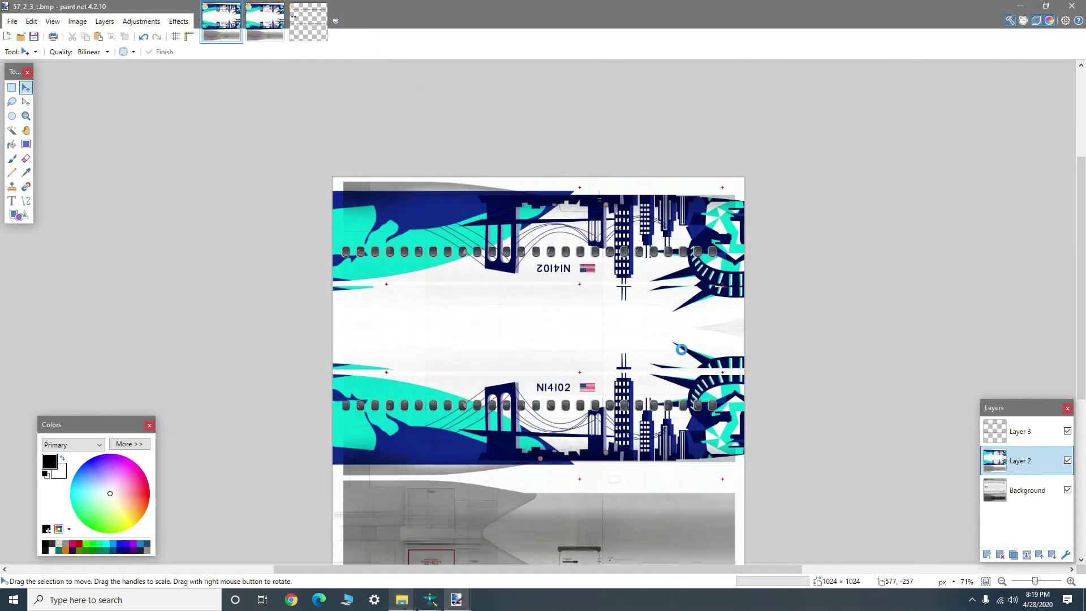
{"action": "scroll", "coordinate": [468, 378], "scroll_direction": "up", "scroll_amount": 10}
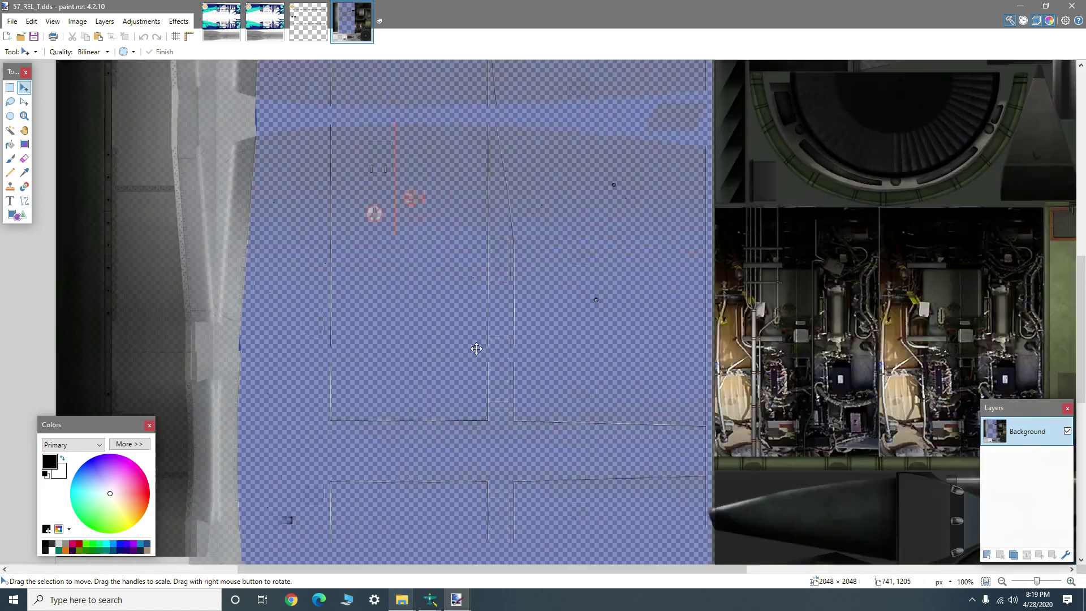
{"action": "scroll", "coordinate": [463, 271], "scroll_direction": "down", "scroll_amount": 10}
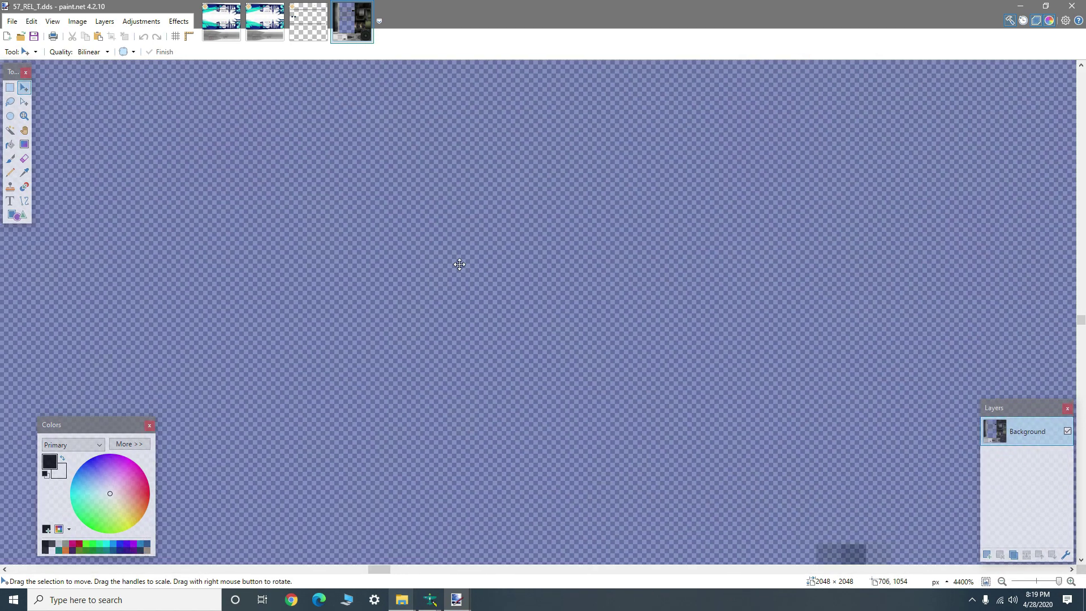
{"action": "scroll", "coordinate": [463, 262], "scroll_direction": "up", "scroll_amount": 1}
{"action": "scroll", "coordinate": [475, 283], "scroll_direction": "down", "scroll_amount": 3}
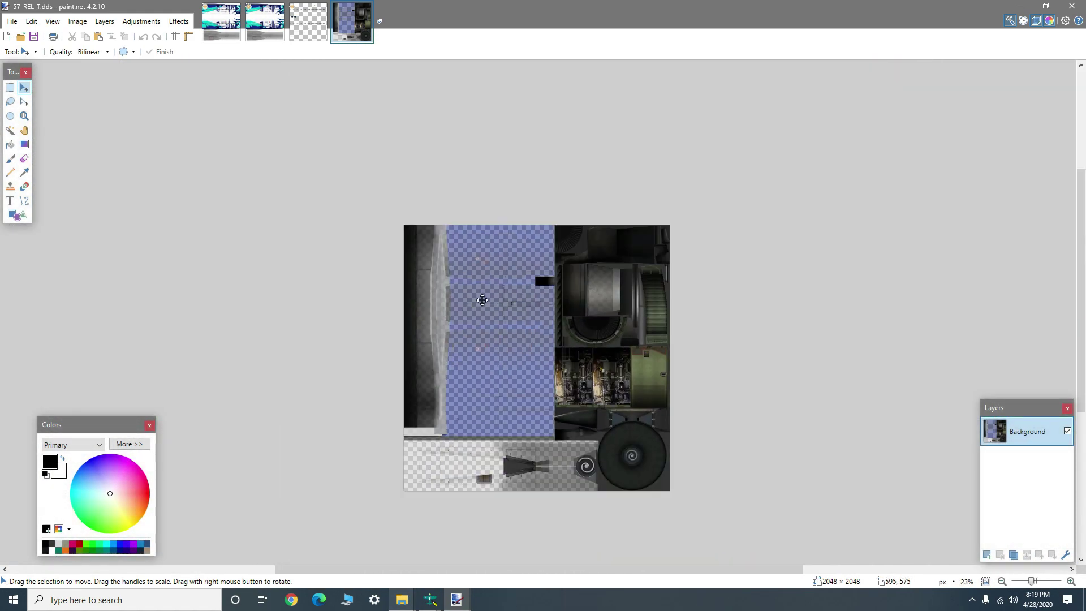
{"action": "scroll", "coordinate": [492, 305], "scroll_direction": "up", "scroll_amount": 2}
{"action": "scroll", "coordinate": [517, 325], "scroll_direction": "down", "scroll_amount": 2}
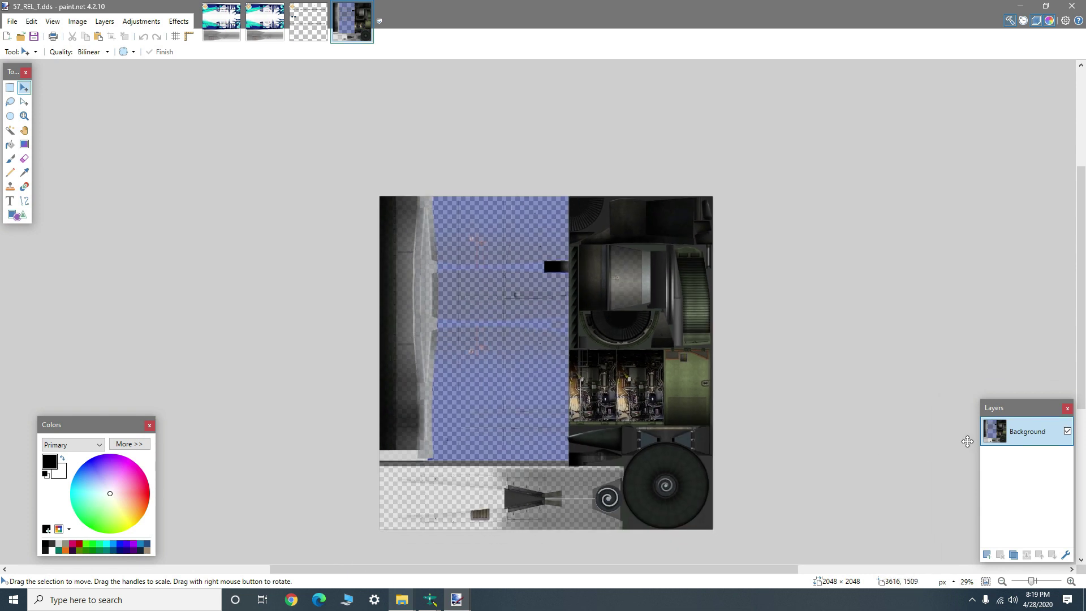
Add a new layer beneath the Background layer of 57_REL_T.dds and fill it with white
{"action": "left_click", "coordinate": [987, 558]}
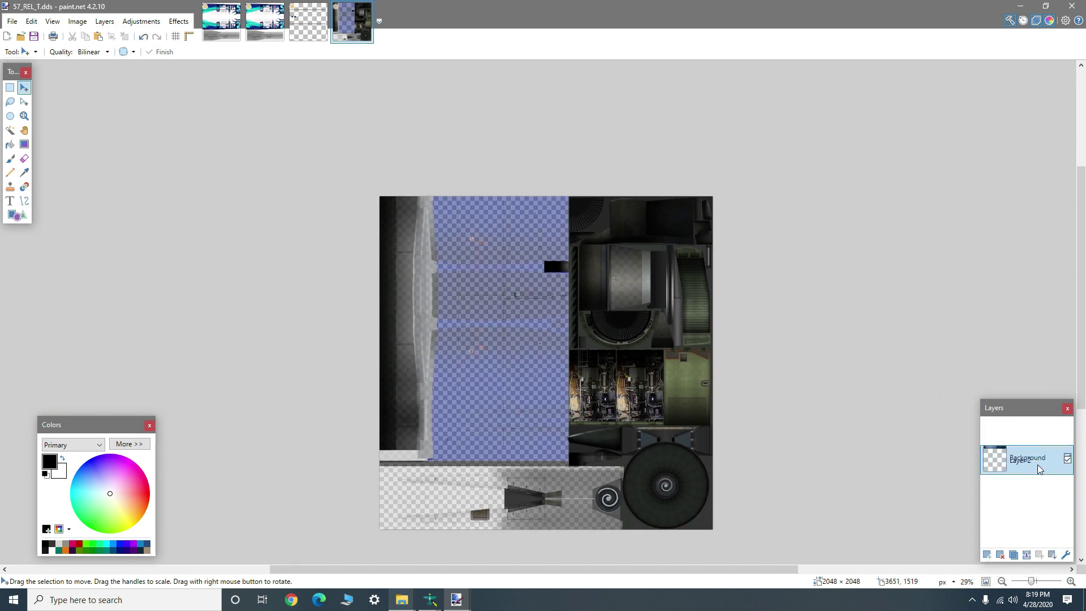
{"action": "left_click", "coordinate": [10, 145]}
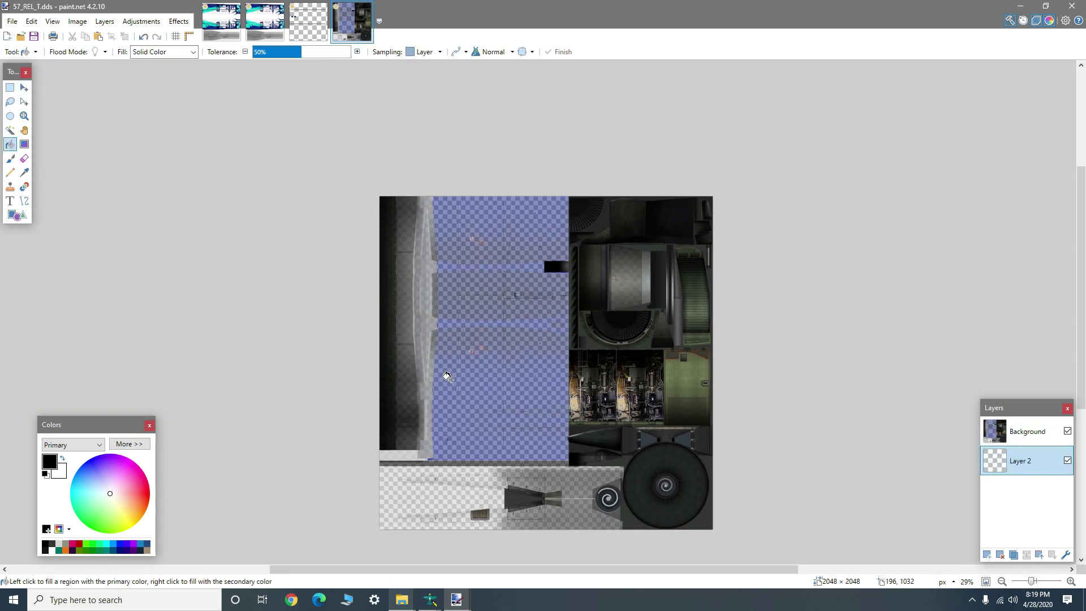
{"action": "left_click", "coordinate": [512, 389]}
{"action": "mouse_move", "coordinate": [512, 388]}
{"action": "left_mouse_down"}
{"action": "mouse_move", "coordinate": [510, 378]}
{"action": "mouse_move", "coordinate": [487, 401]}
{"action": "mouse_move", "coordinate": [496, 387]}
{"action": "left_mouse_up"}
{"action": "right_click", "coordinate": [496, 386]}
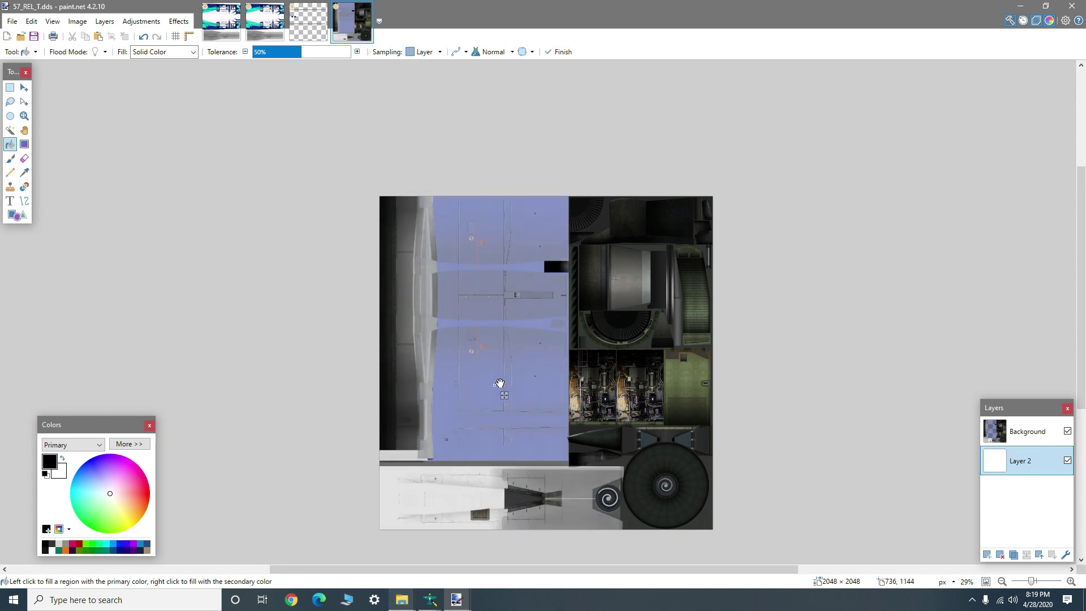
Compare black and white fills on Layer 2 beneath the engine texture, ending with solid black
{"action": "left_click", "coordinate": [499, 375]}
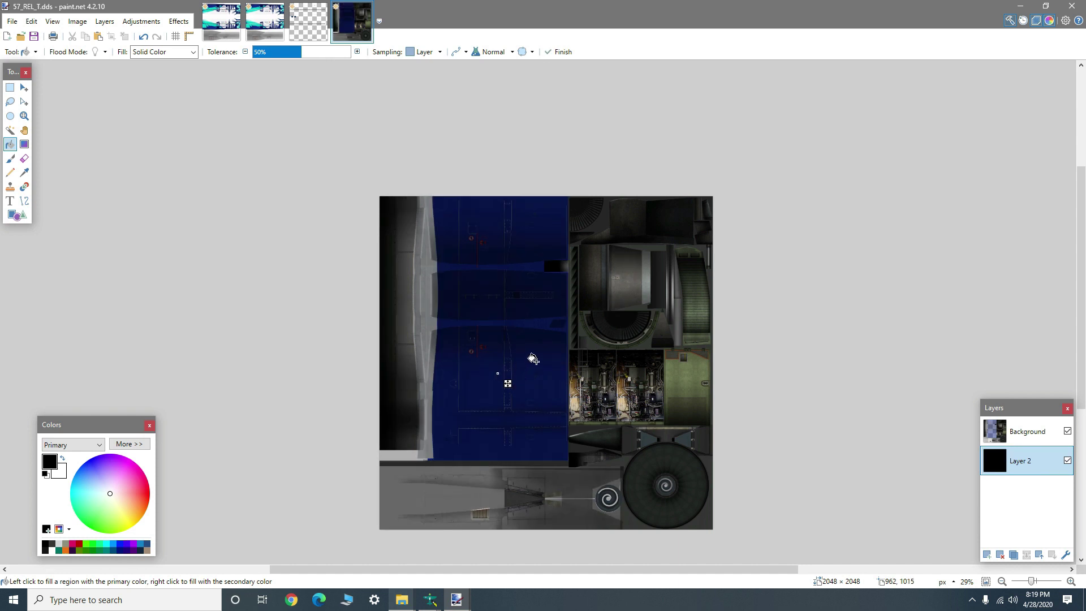
{"action": "key", "text": "ctrl+z"}
{"action": "left_click", "coordinate": [508, 401]}
{"action": "right_click", "coordinate": [524, 376]}
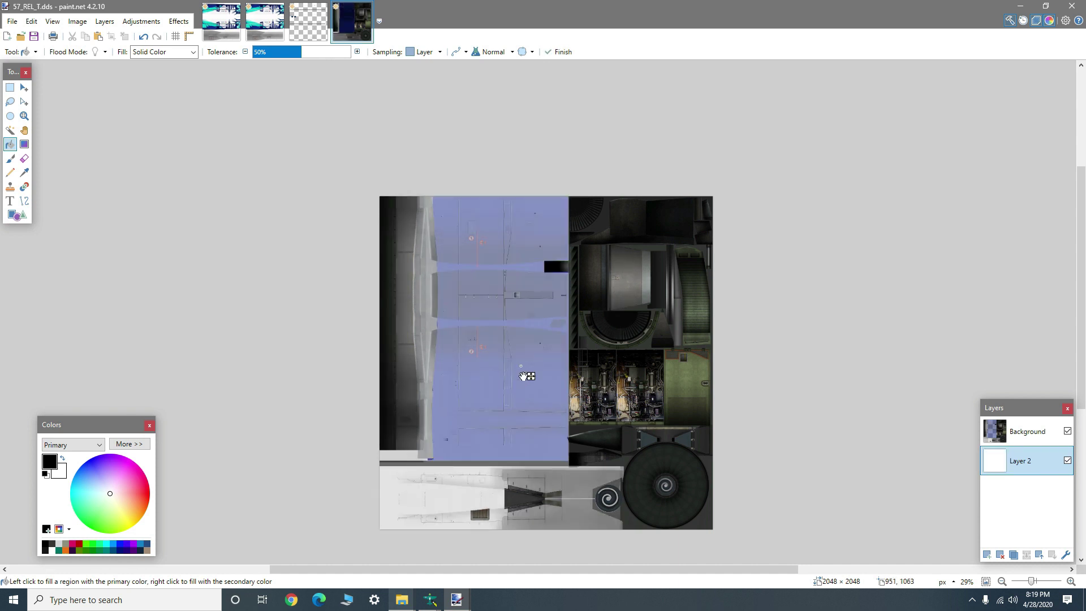
{"action": "left_click", "coordinate": [538, 383]}
{"action": "right_click", "coordinate": [538, 383]}
{"action": "left_click", "coordinate": [470, 385]}
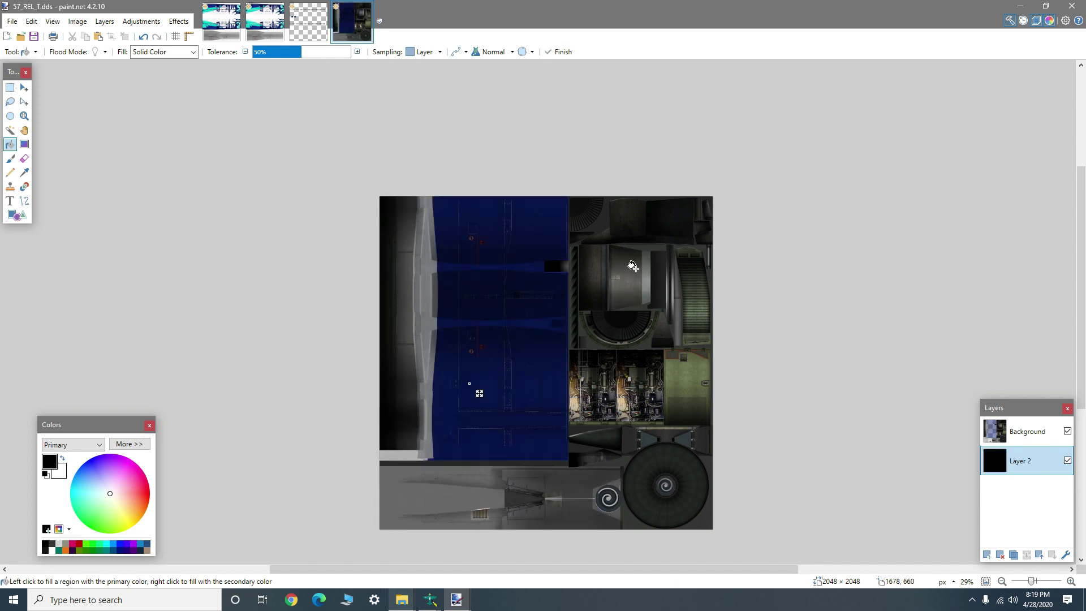
Close 57_REL_T.dds in paint.net without saving, load it into DXTBmp and send its main image to the editor
{"action": "left_click", "coordinate": [369, 7]}
{"action": "left_click", "coordinate": [488, 373]}
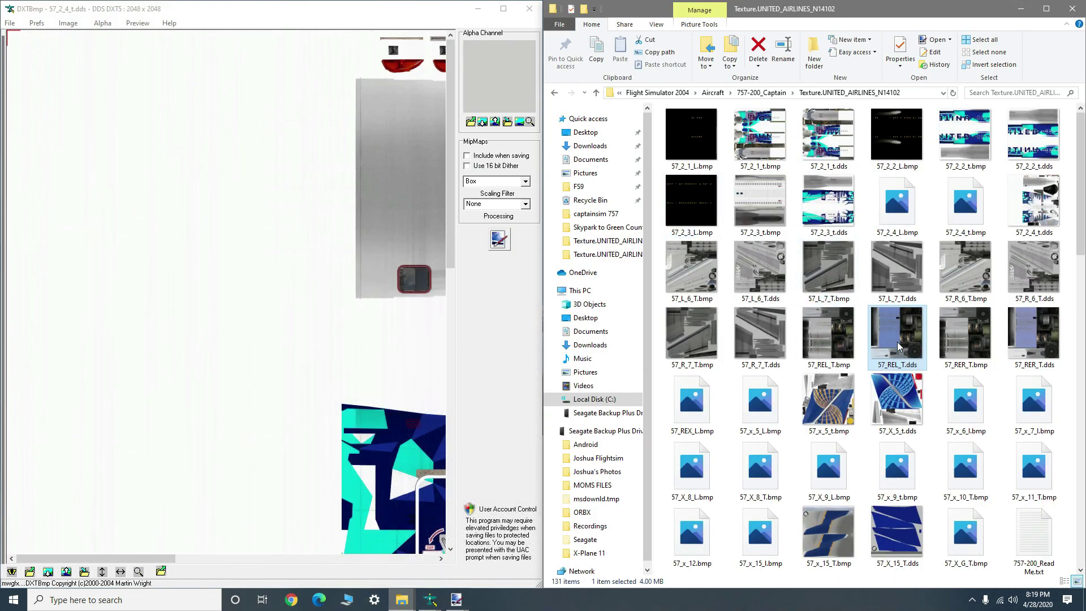
{"action": "left_click_drag", "start_coordinate": [899, 346], "coordinate": [189, 373]}
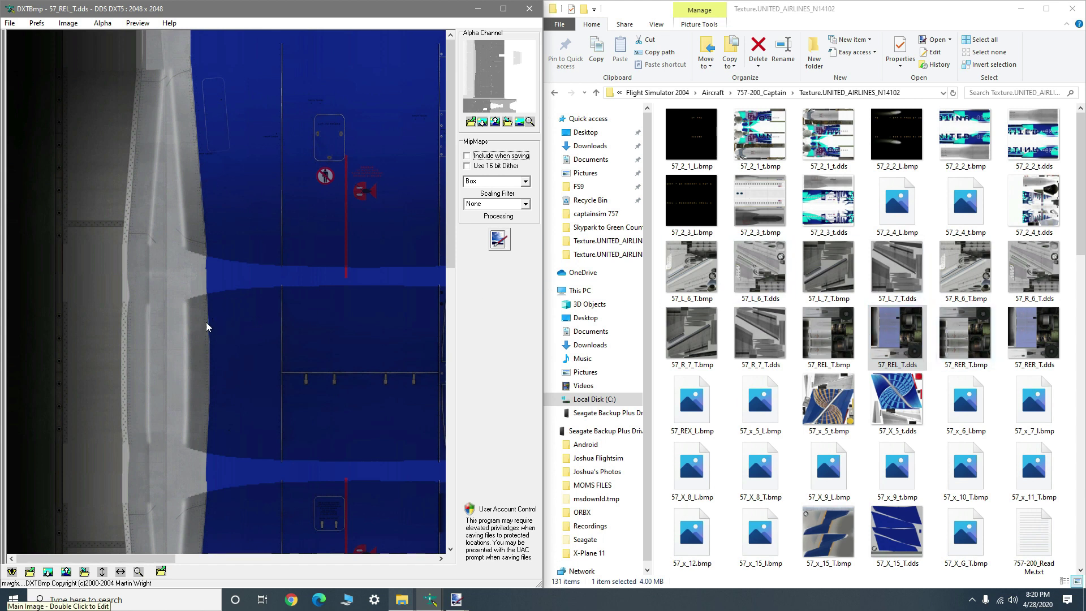
{"action": "left_click", "coordinate": [49, 572]}
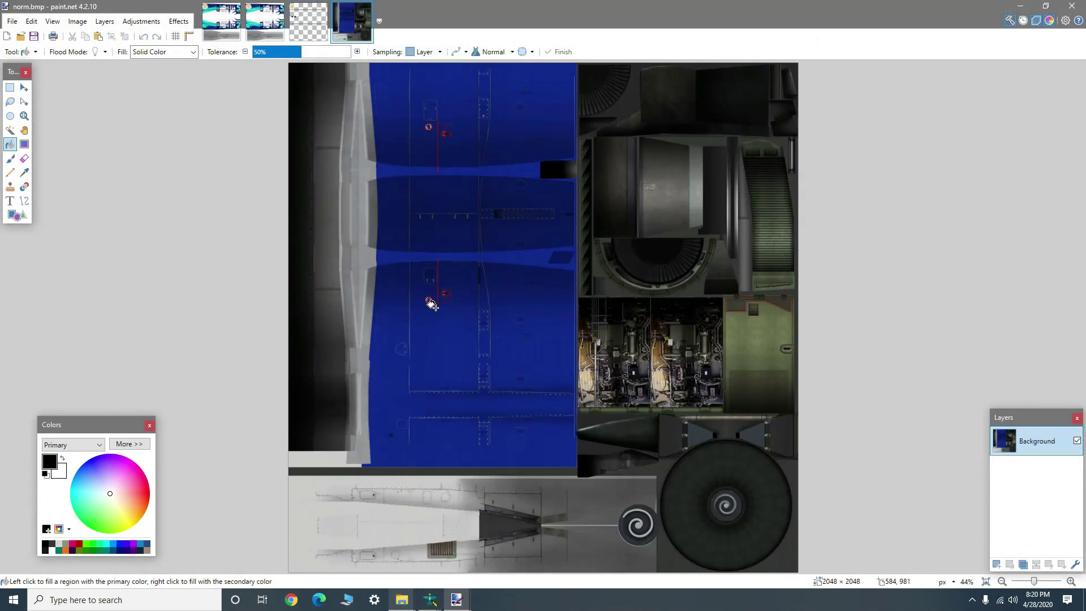
Examine the blue engine cowling details in norm.bmp up close, then close the image and minimize paint.net
{"action": "scroll", "coordinate": [499, 300], "scroll_direction": "up", "scroll_amount": 6}
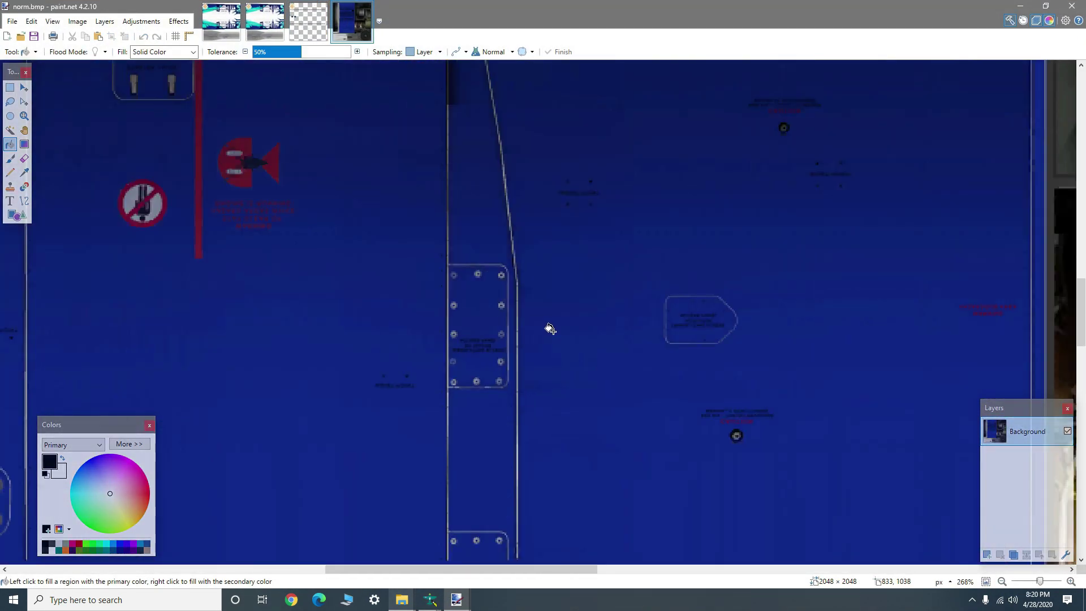
{"action": "scroll", "coordinate": [538, 325], "scroll_direction": "down", "scroll_amount": 8}
{"action": "scroll", "coordinate": [521, 305], "scroll_direction": "up", "scroll_amount": 6}
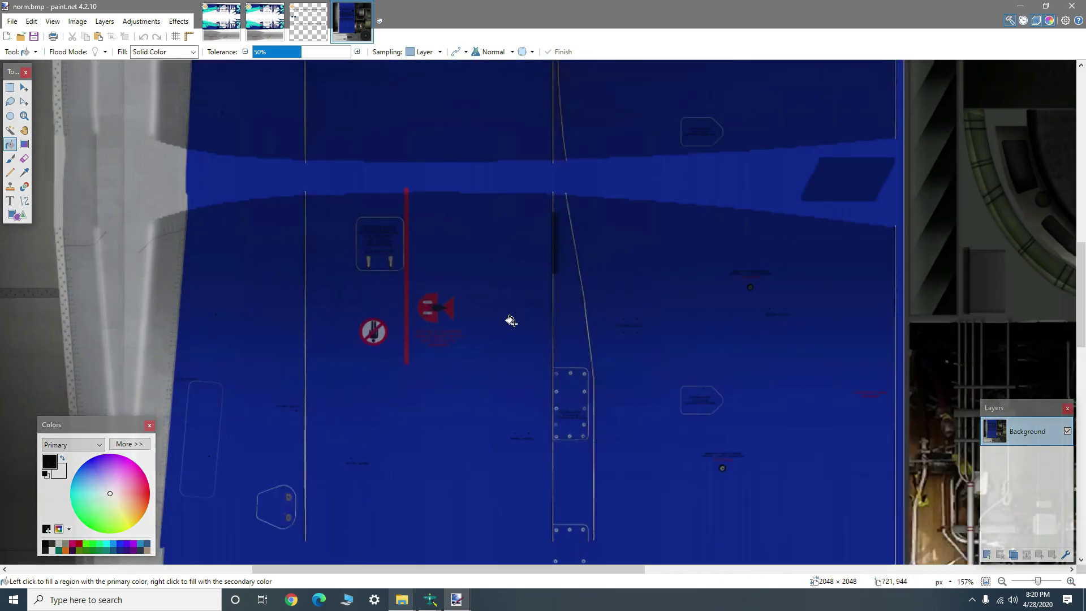
{"action": "scroll", "coordinate": [511, 321], "scroll_direction": "down", "scroll_amount": 6}
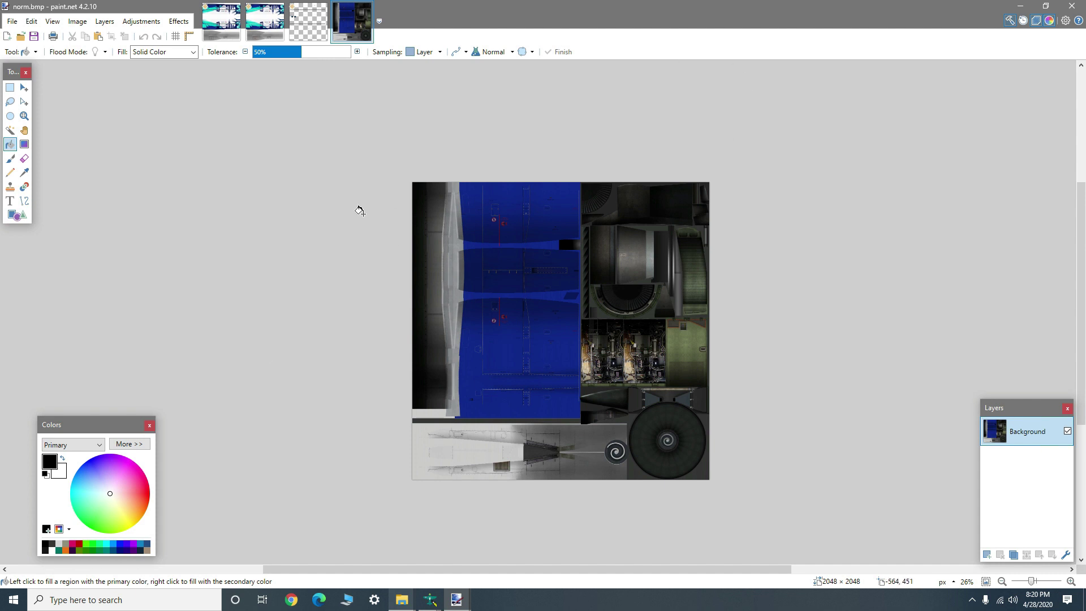
{"action": "left_click", "coordinate": [265, 21]}
{"action": "left_click", "coordinate": [360, 23]}
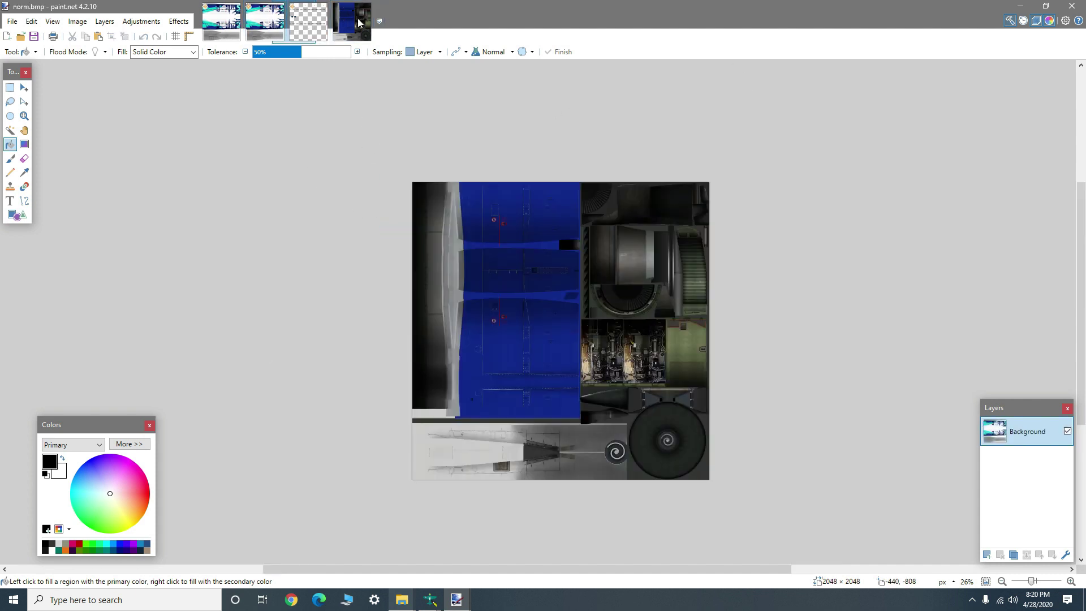
{"action": "key", "text": "ctrl+w"}
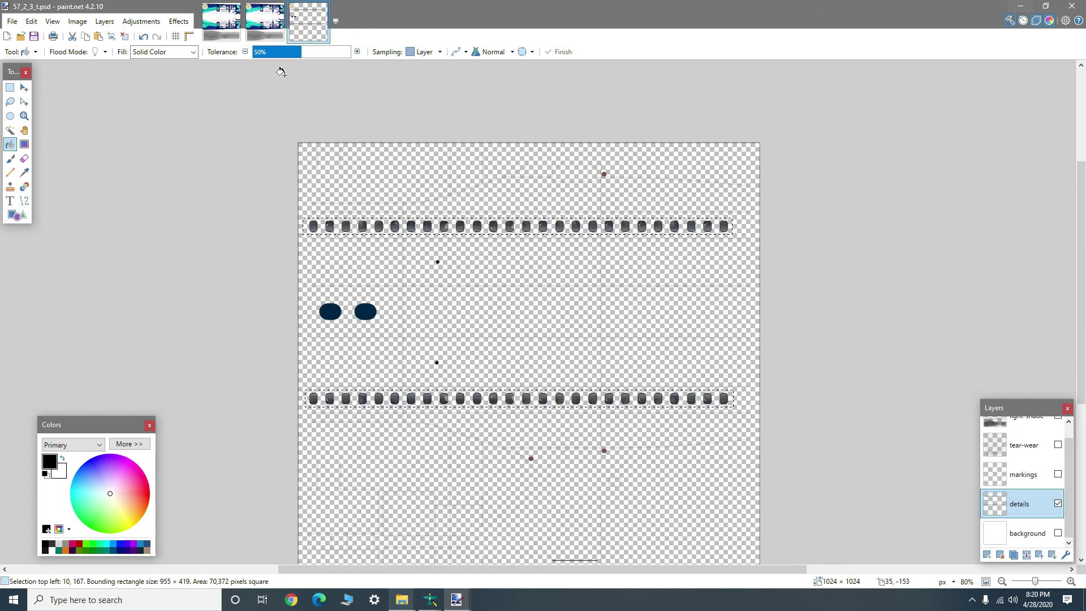
{"action": "left_click", "coordinate": [1021, 6]}
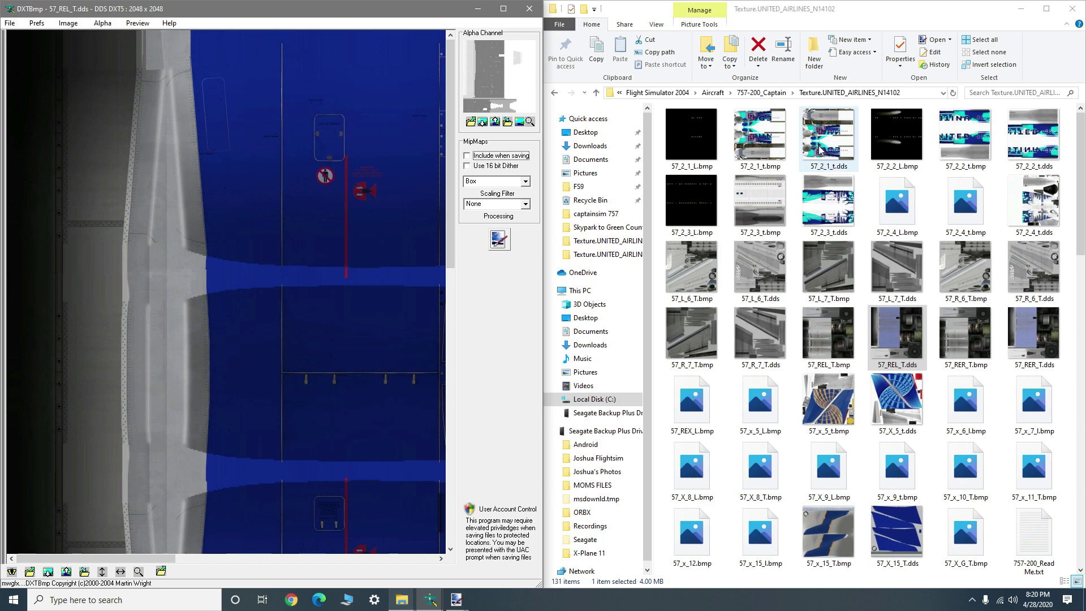
Open aircraft.cfg from the 757-200_Captain folder in Notepad and dock it on one half of the screen
{"action": "left_click", "coordinate": [762, 92]}
{"action": "scroll", "coordinate": [757, 453], "scroll_direction": "down", "scroll_amount": 2}
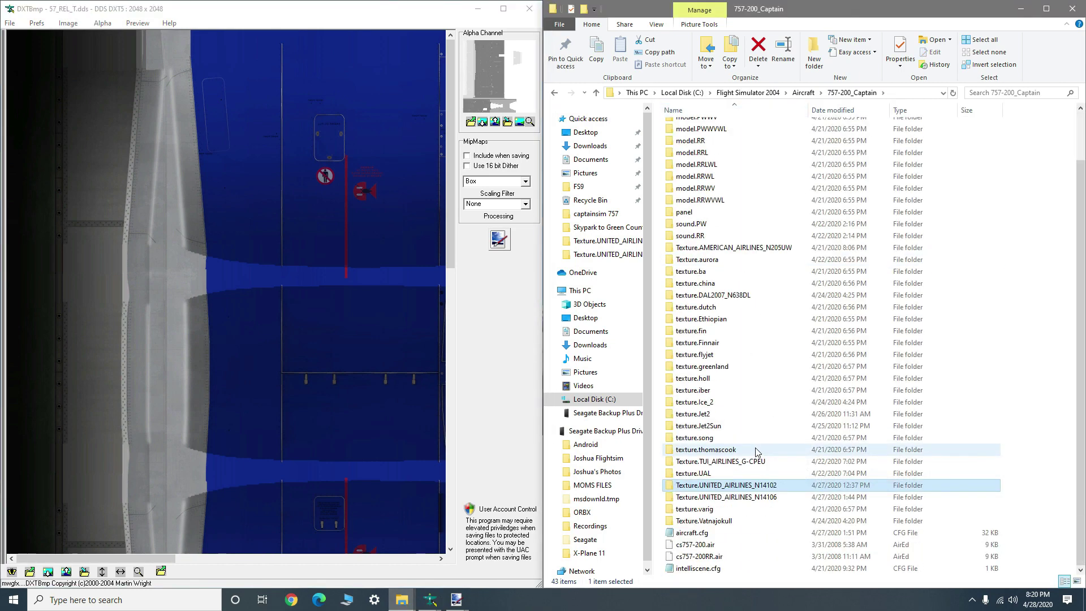
{"action": "double_click", "coordinate": [698, 535]}
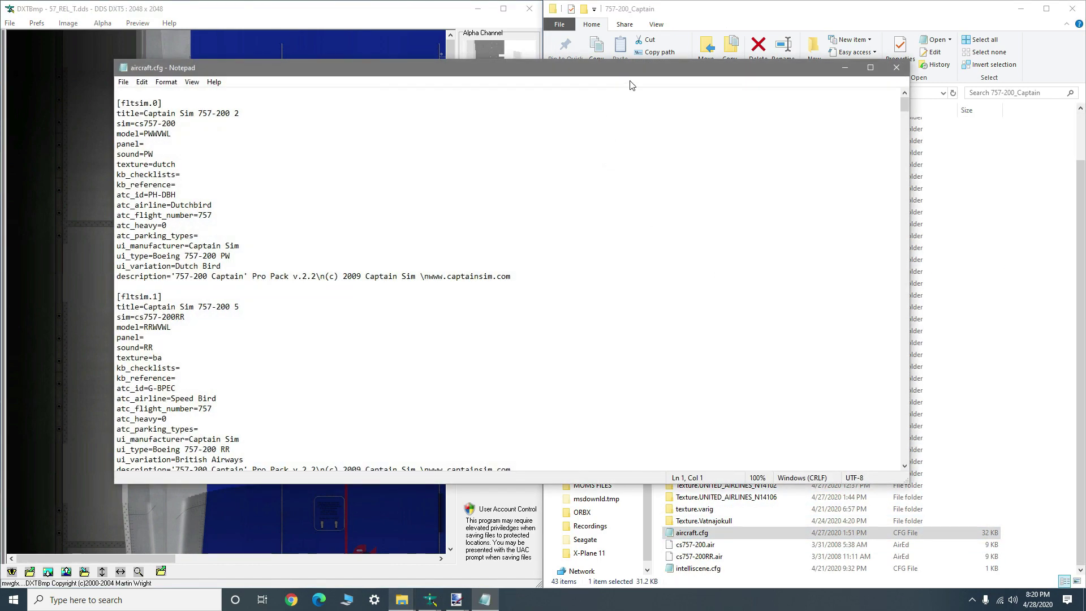
{"action": "left_click_drag", "start_coordinate": [632, 85], "coordinate": [1083, 62]}
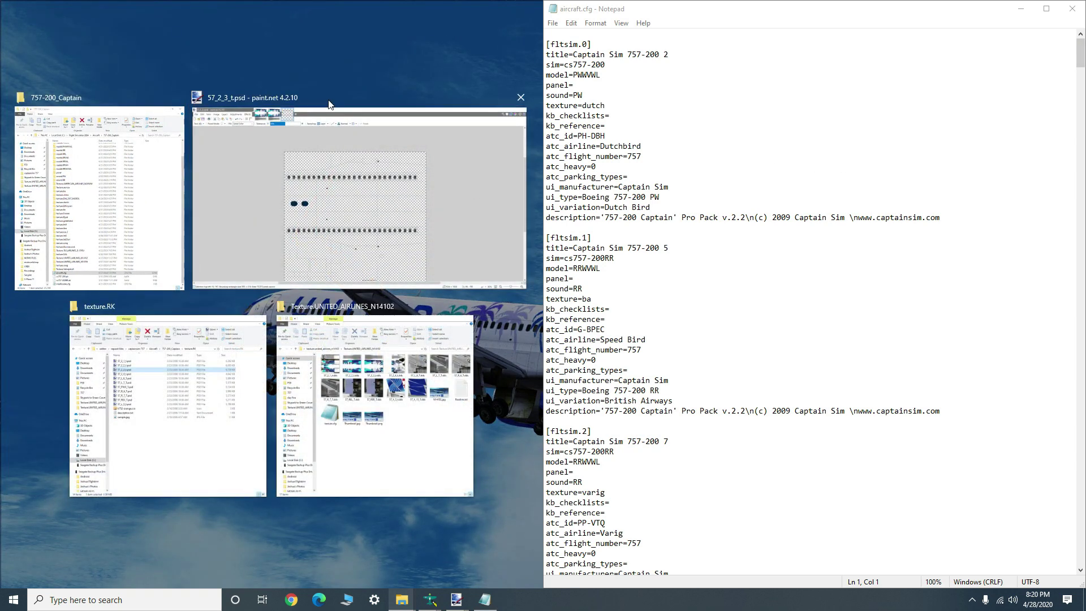
Minimize DXTBmp and open Readme.txt from the desktop Texture.UNITED_AIRLINES_N14102 folder side by side with aircraft.cfg
{"action": "left_click", "coordinate": [385, 69]}
{"action": "left_click", "coordinate": [499, 6]}
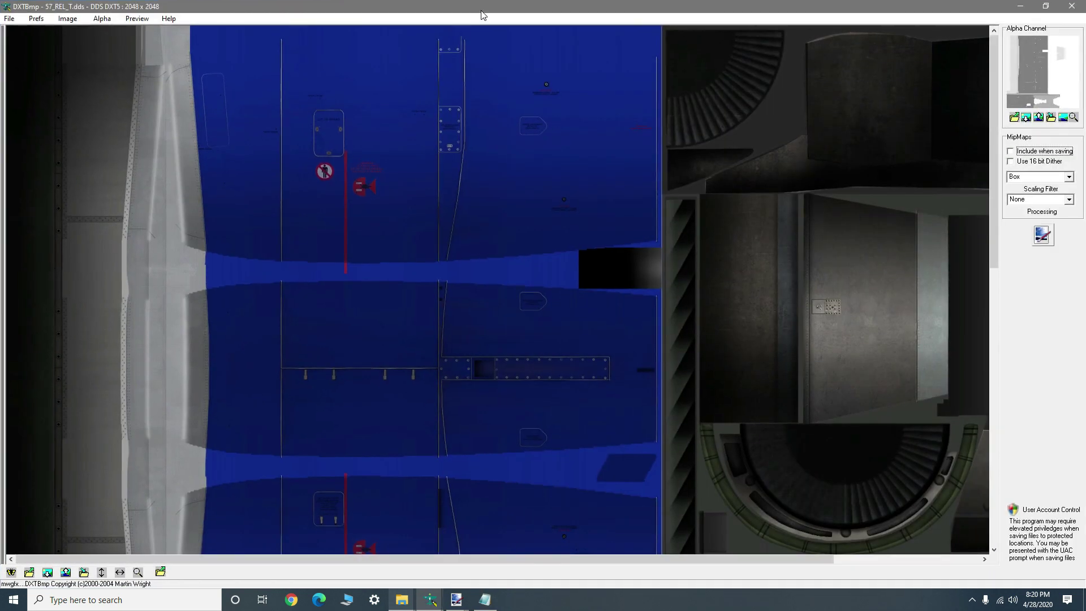
{"action": "left_click", "coordinate": [1020, 5]}
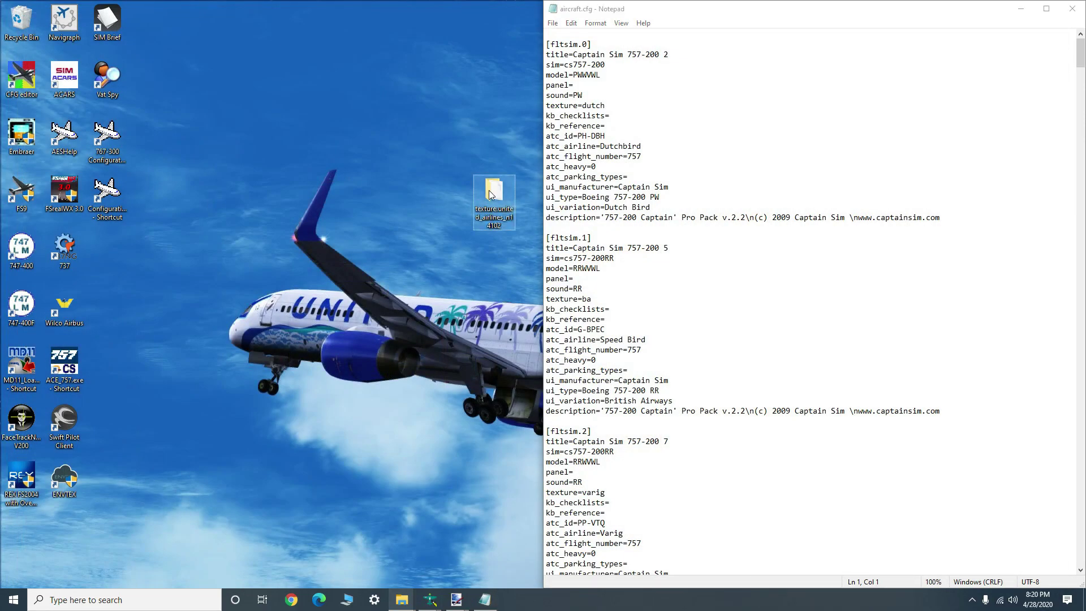
{"action": "double_click", "coordinate": [493, 192]}
{"action": "double_click", "coordinate": [170, 119]}
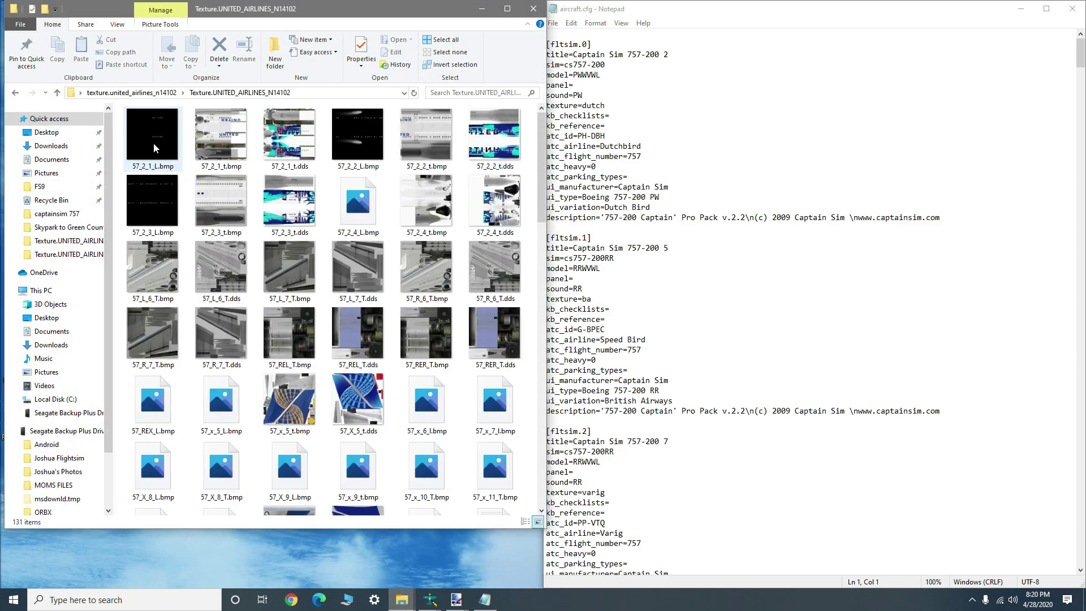
{"action": "scroll", "coordinate": [272, 382], "scroll_direction": "down", "scroll_amount": 3}
{"action": "scroll", "coordinate": [272, 382], "scroll_direction": "down", "scroll_amount": 10}
{"action": "double_click", "coordinate": [221, 491]}
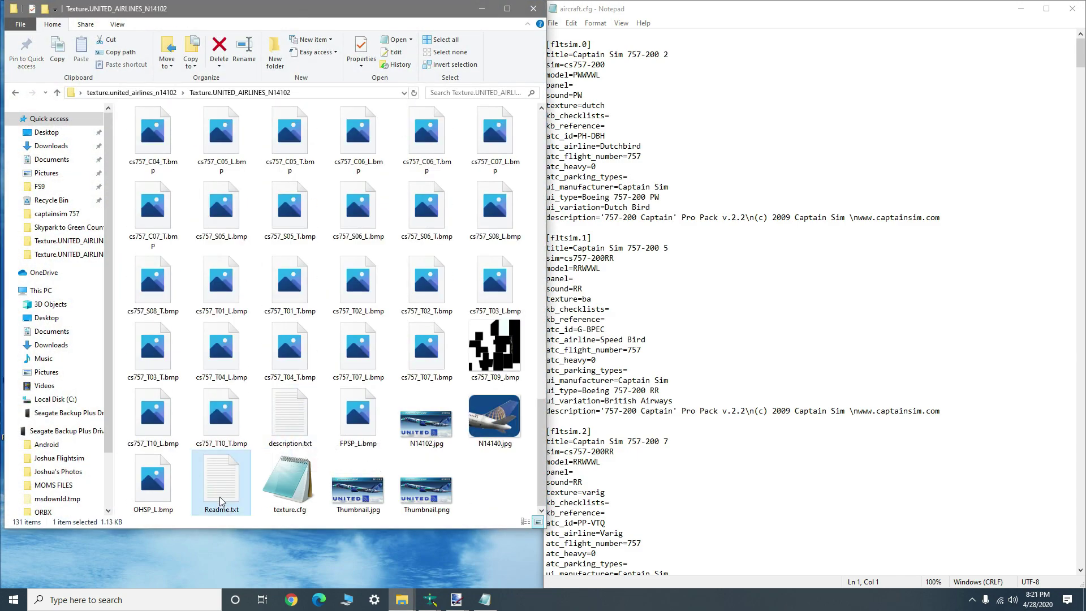
{"action": "left_click_drag", "start_coordinate": [656, 74], "coordinate": [1, 62]}
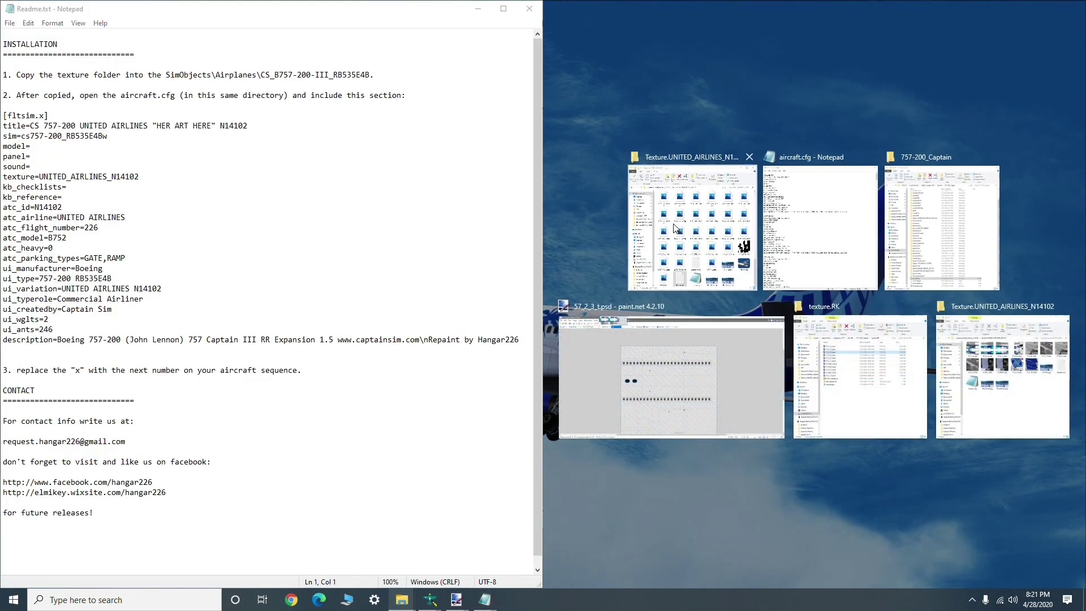
{"action": "left_click", "coordinate": [848, 206]}
Duplicate the [fltsim.21] section of aircraft.cfg above [General] and number the copy [fltsim.22]
{"action": "scroll", "coordinate": [453, 406], "scroll_direction": "down", "scroll_amount": 1}
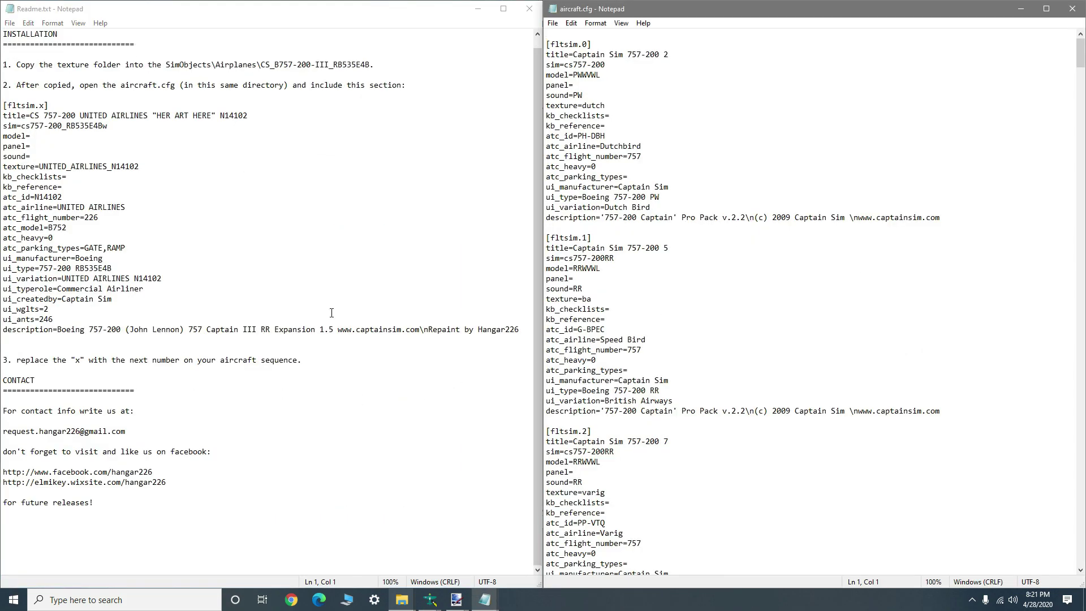
{"action": "scroll", "coordinate": [726, 332], "scroll_direction": "down", "scroll_amount": 20}
{"action": "left_click_drag", "start_coordinate": [1080, 110], "coordinate": [1070, 266]}
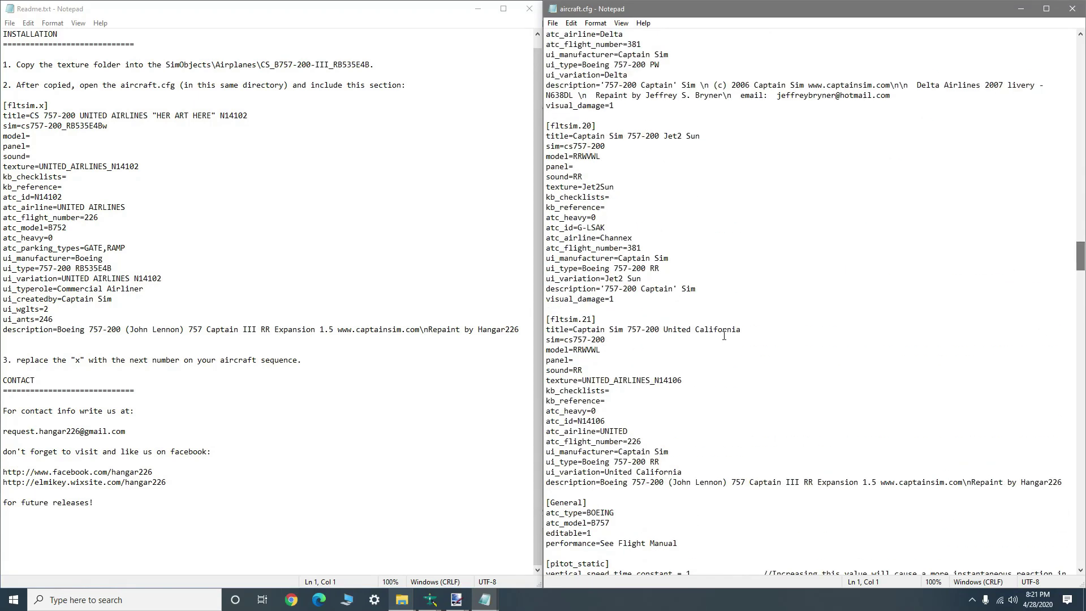
{"action": "left_click_drag", "start_coordinate": [1061, 479], "coordinate": [549, 319]}
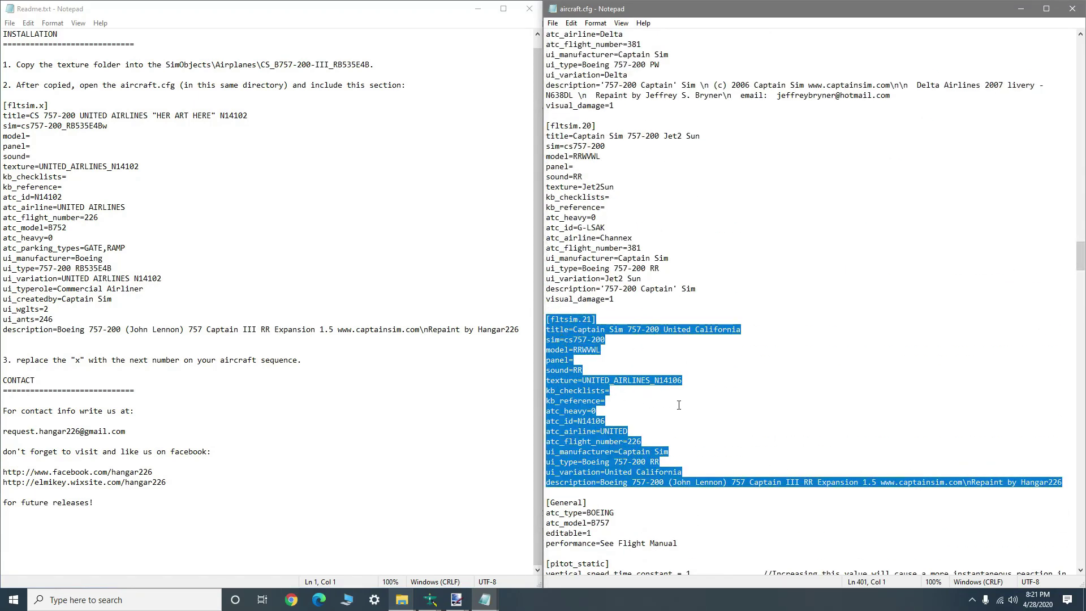
{"action": "left_click", "coordinate": [671, 500]}
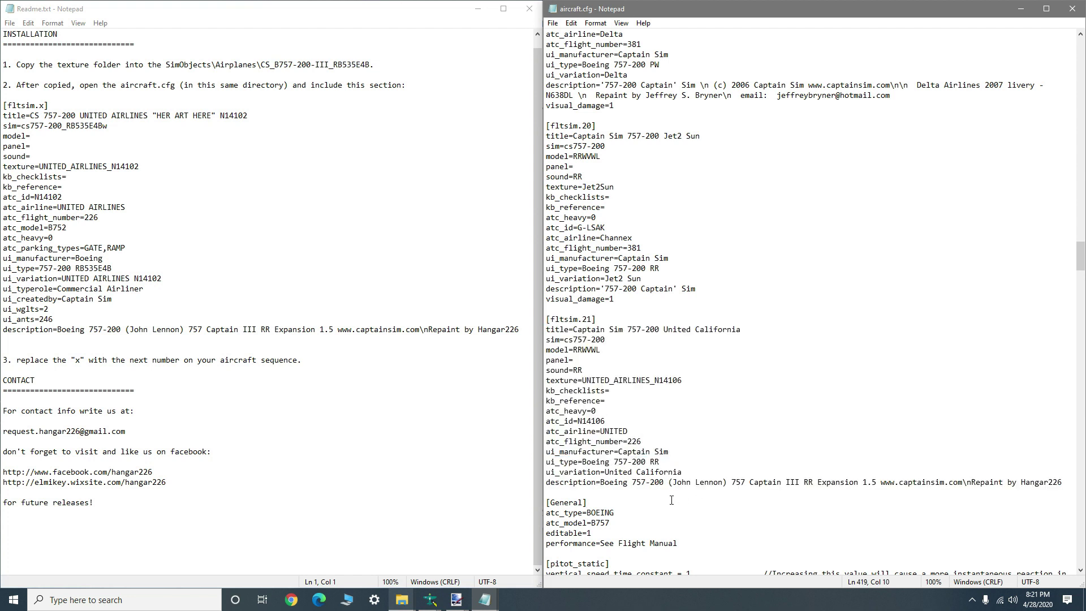
{"action": "key", "text": "Return"}
{"action": "type", "text": "[fltsim.21] title=Captain Sim 757-200 United California sim=cs757-200 model=RRWVWL panel= sound=RR texture=UNITED_AIRLINES_N14106 kb_checklists= kb_reference= atc_heavy=0 atc_id=N14106 atc_airline=UNITED atc_flight_number=226 ui_manufacturer=Captain Sim ui_type=Boeing 757-200 RR ui_variation=United California description=Boeing 757-200 (John Lennon) 757 Captain III RR Expansion 1.5 www.captainsim.com\\nRepaint by Hangar226"}
{"action": "key", "text": "Return"}
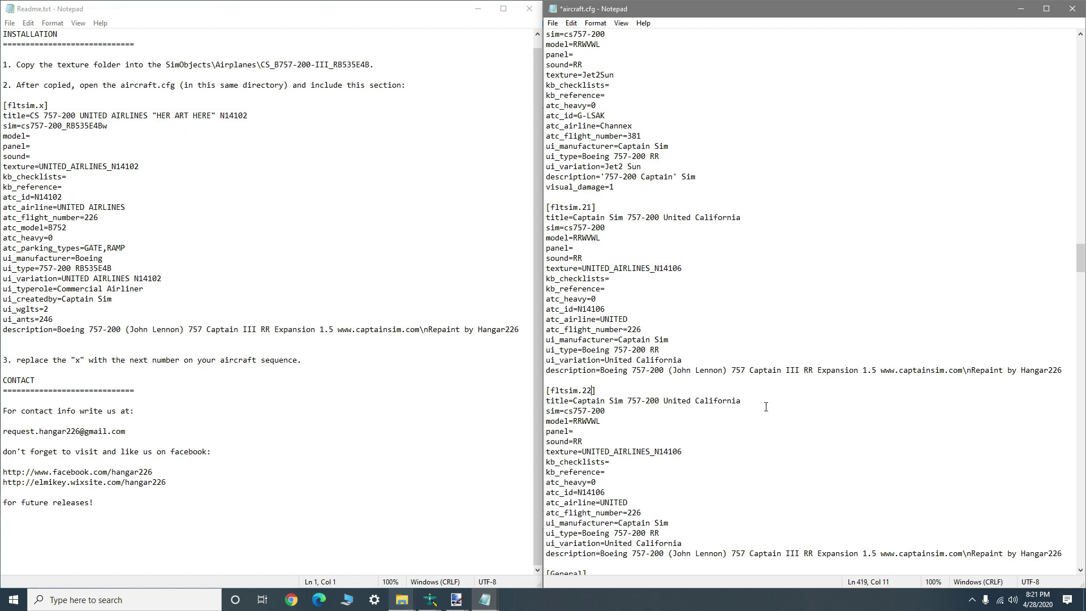
Change the [fltsim.22] title to Captain Sim 757-200 United New York and undock the Notepad window
{"action": "left_click_drag", "start_coordinate": [766, 407], "coordinate": [742, 396]}
{"action": "left_click", "coordinate": [709, 400]}
{"action": "type", "text": "New York"}
{"action": "left_click_drag", "start_coordinate": [987, 9], "coordinate": [897, 42]}
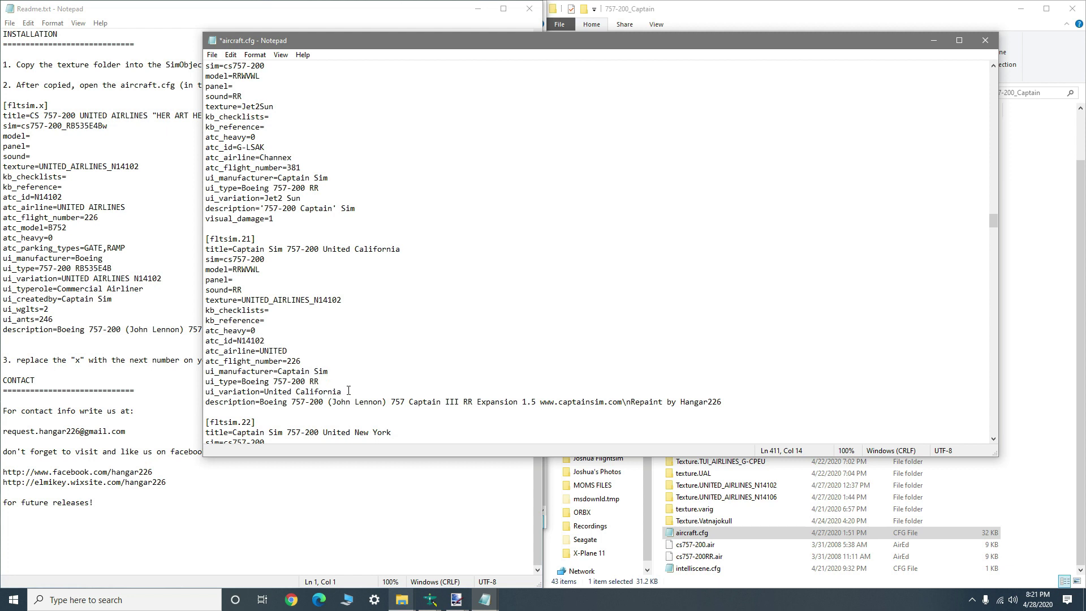
Change the ui_variation of the [fltsim.21] section to United New York
{"action": "left_click_drag", "start_coordinate": [348, 391], "coordinate": [300, 392]}
{"action": "key", "text": "BackSpace"}
{"action": "key", "text": "BackSpace"}
{"action": "scroll", "coordinate": [230, 205], "scroll_direction": "down", "scroll_amount": 2}
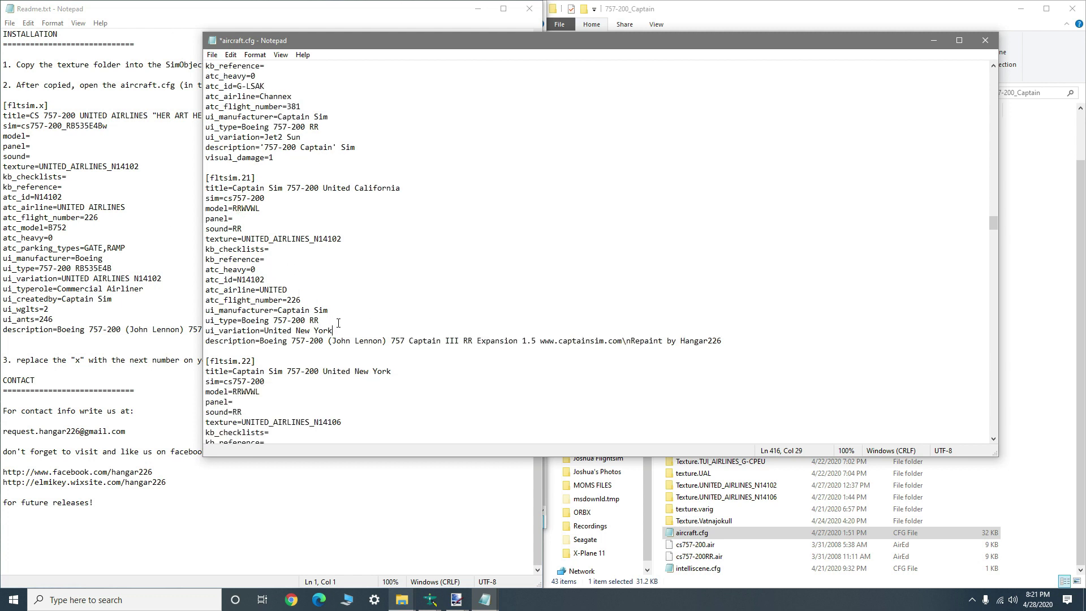
Replace California with New York in the ui_variation line of the [fltsim.22] section
{"action": "left_click_drag", "start_coordinate": [337, 330], "coordinate": [297, 330]}
{"action": "scroll", "coordinate": [315, 332], "scroll_direction": "down", "scroll_amount": 5}
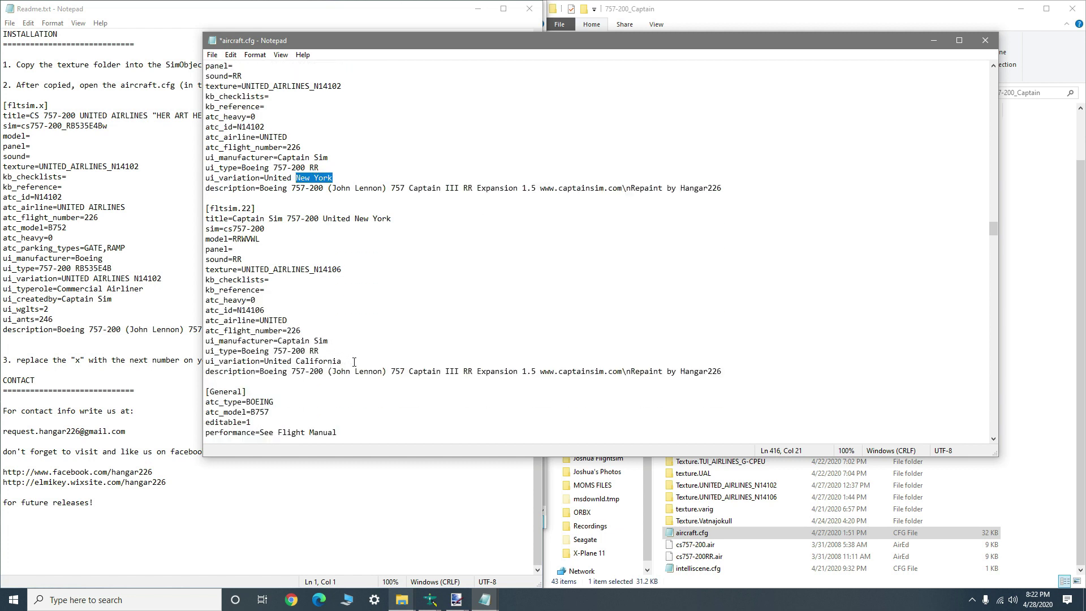
{"action": "left_click", "coordinate": [354, 362]}
{"action": "type", "text": "New York"}
{"action": "left_click_drag", "start_coordinate": [347, 361], "coordinate": [296, 362]}
{"action": "key", "text": "ctrl+c"}
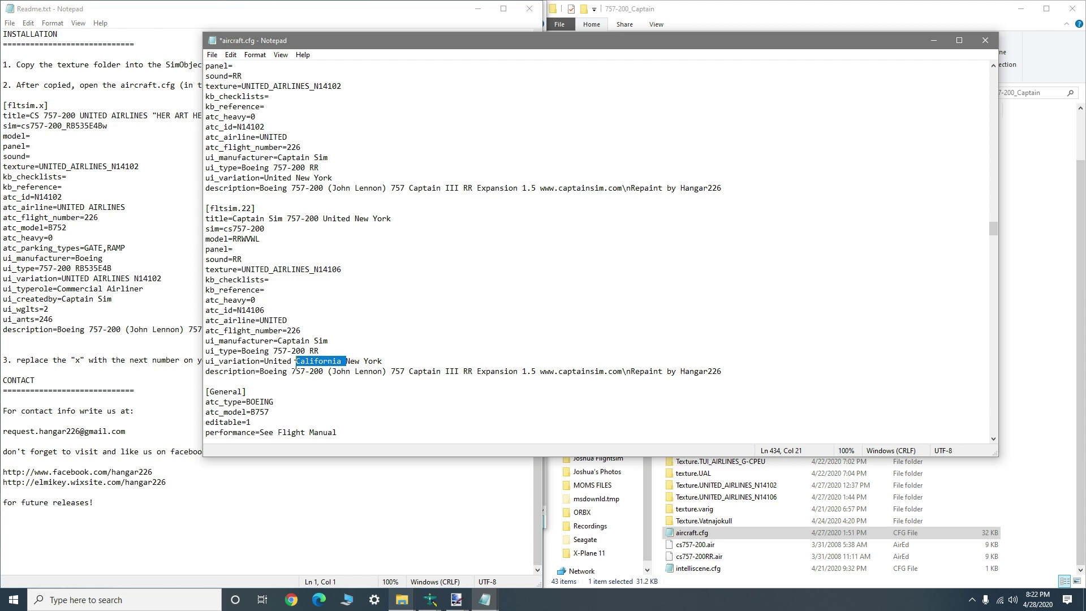
{"action": "key", "text": "BackSpace"}
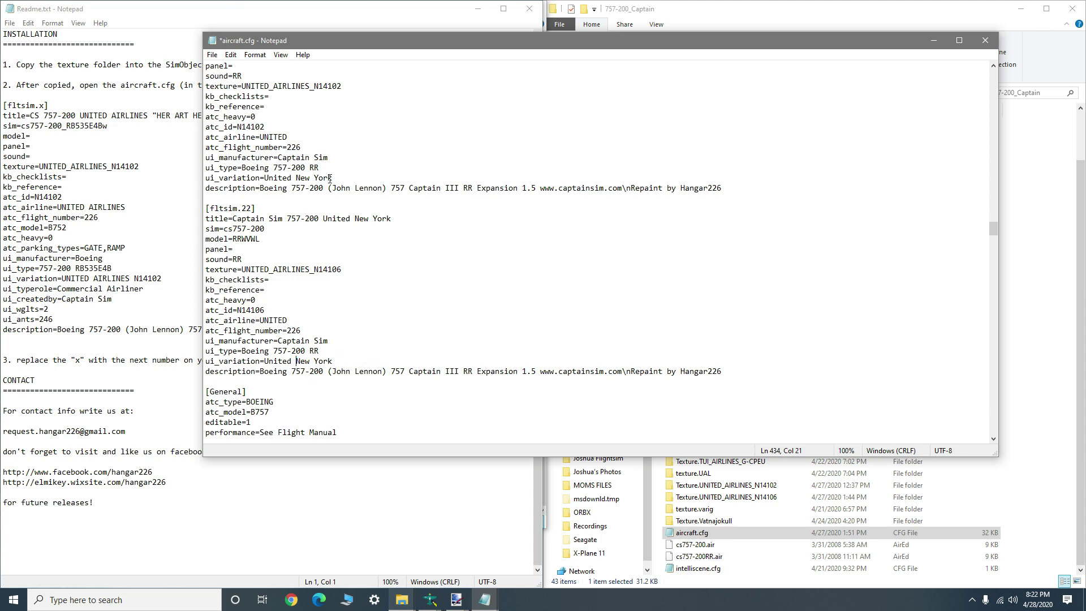
Restore the [fltsim.21] ui_variation to United California, its texture to UNITED_AIRLINES_N14106 and its atc_id to N14106
{"action": "left_click_drag", "start_coordinate": [332, 178], "coordinate": [296, 178]}
{"action": "key", "text": "ctrl+v"}
{"action": "scroll", "coordinate": [327, 175], "scroll_direction": "up", "scroll_amount": 1}
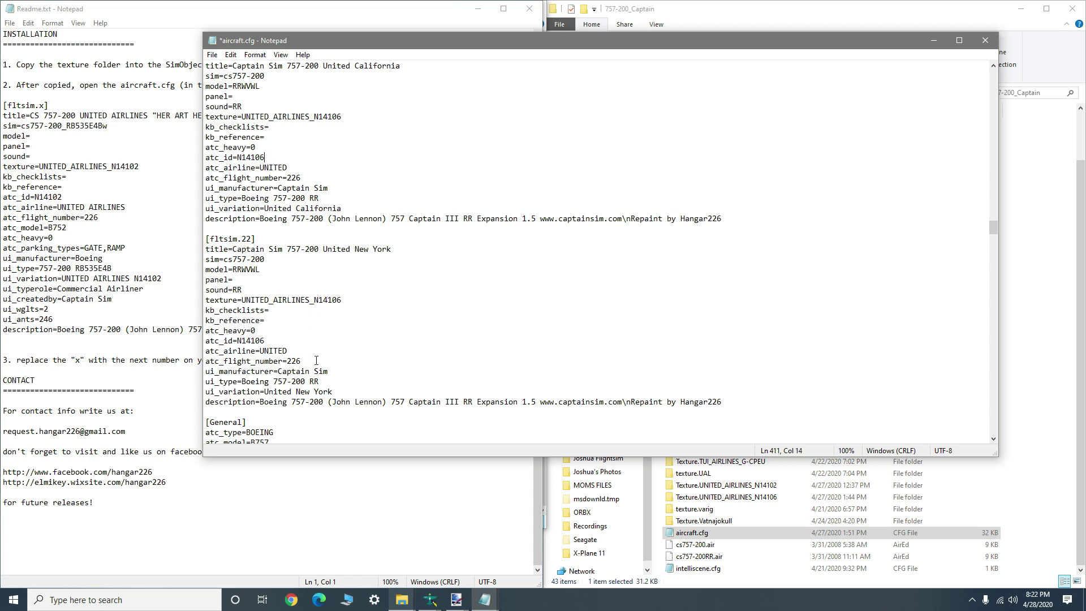
Set the [fltsim.22] texture to UNITED_AIRLINES_N14102 and its atc_id to N14102
{"action": "triple_click", "coordinate": [361, 300]}
{"action": "left_click", "coordinate": [342, 300]}
{"action": "scroll", "coordinate": [255, 141], "scroll_direction": "up", "scroll_amount": 1}
Save and close aircraft.cfg, and close Readme.txt
{"action": "left_click", "coordinate": [212, 55]}
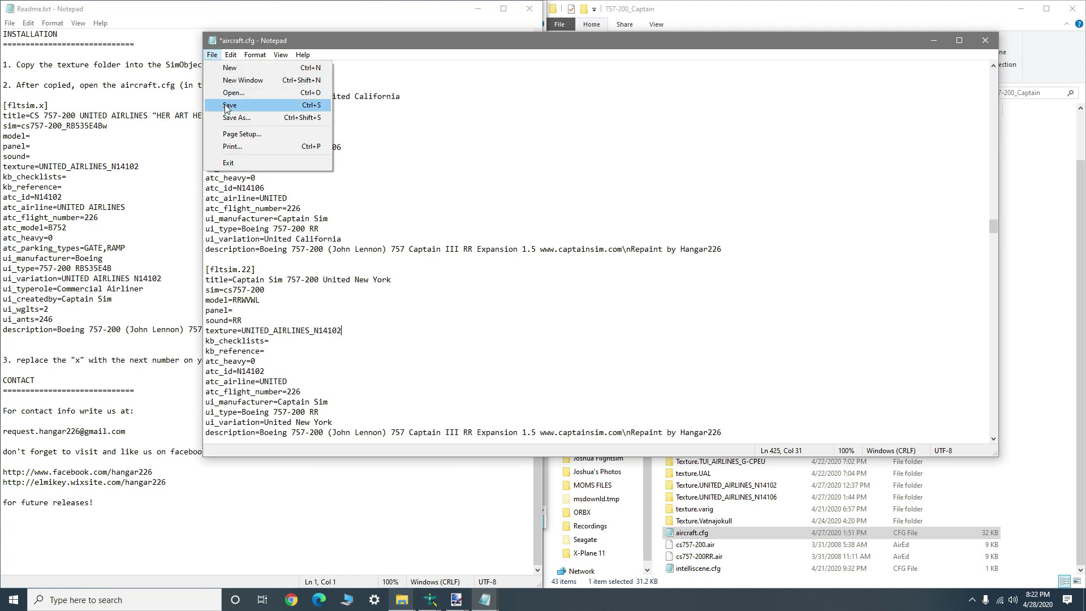
{"action": "left_click", "coordinate": [230, 105]}
{"action": "left_click", "coordinate": [212, 54]}
{"action": "left_click", "coordinate": [228, 163]}
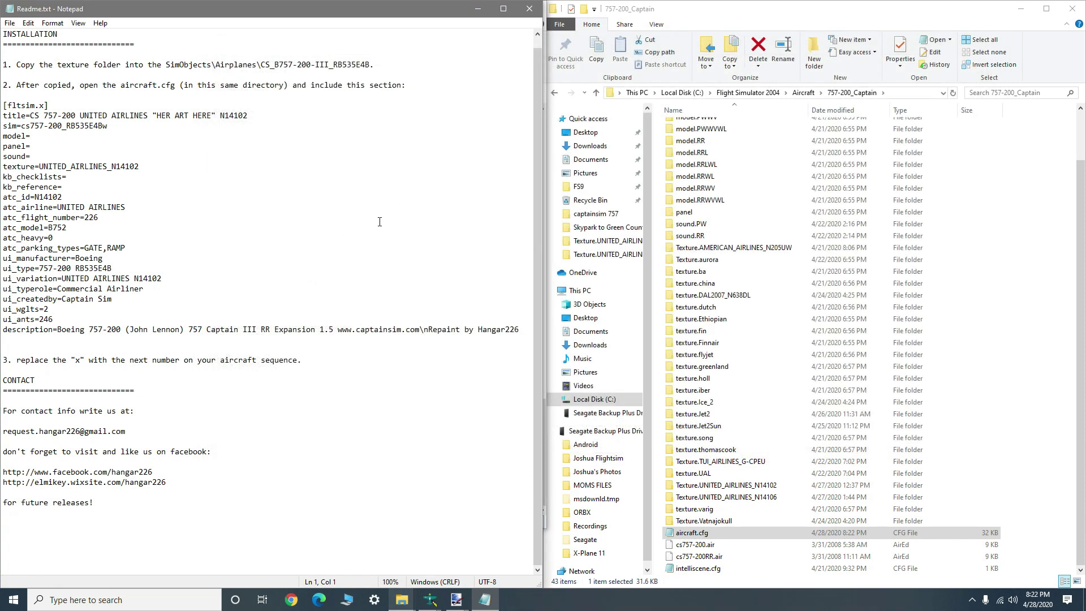
{"action": "left_click", "coordinate": [536, 9]}
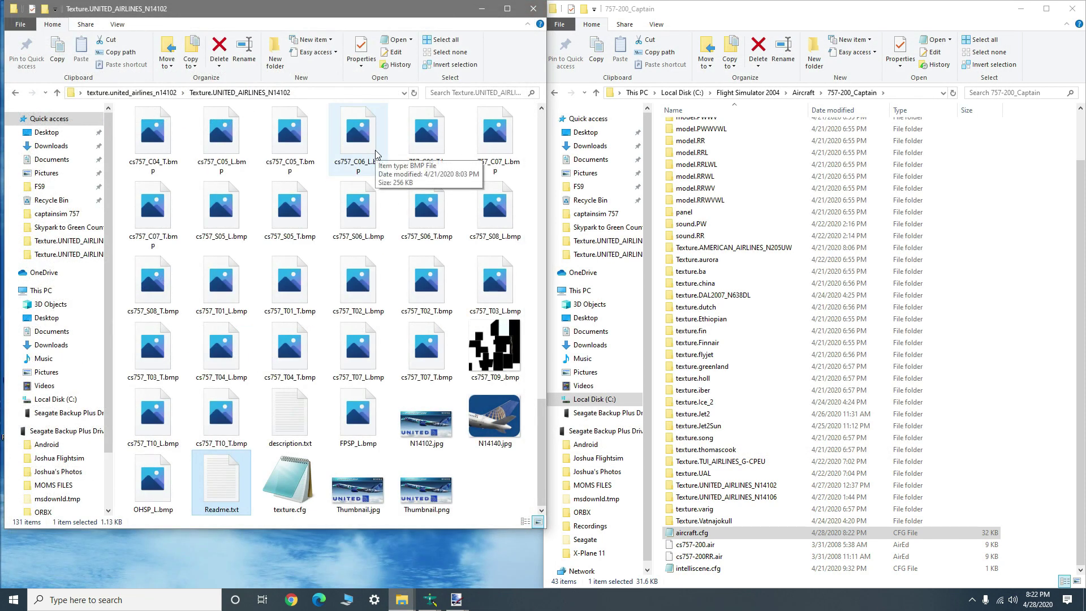